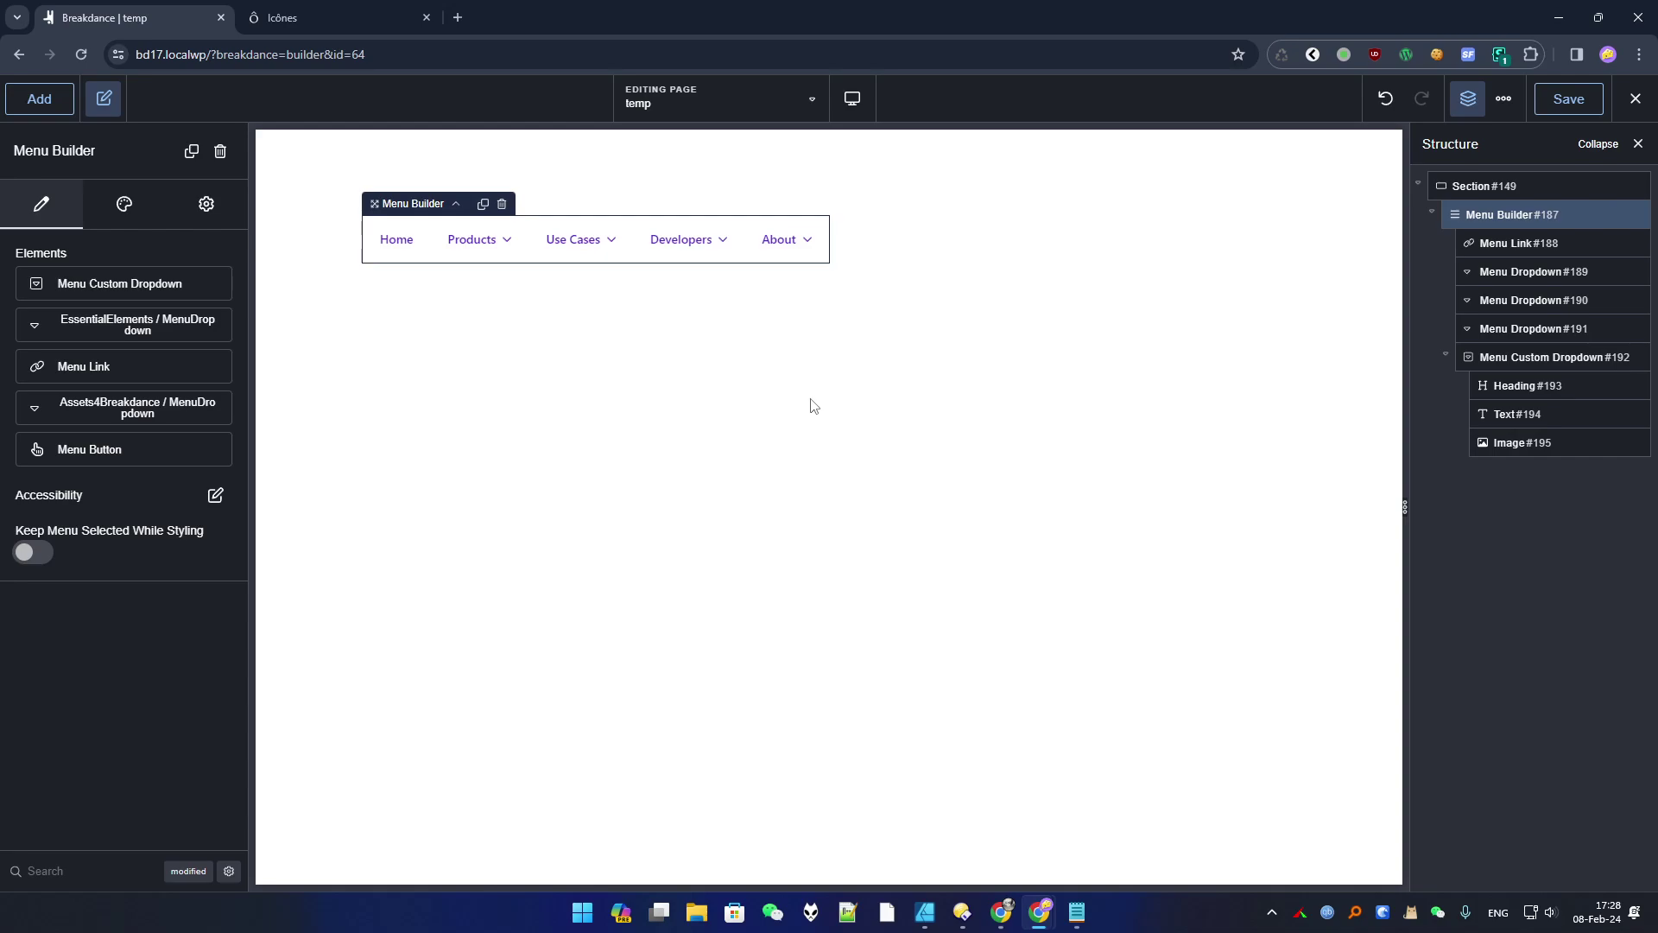
Select the Home menu link for editing and bring up the Icônes icon library.
click(1508, 242)
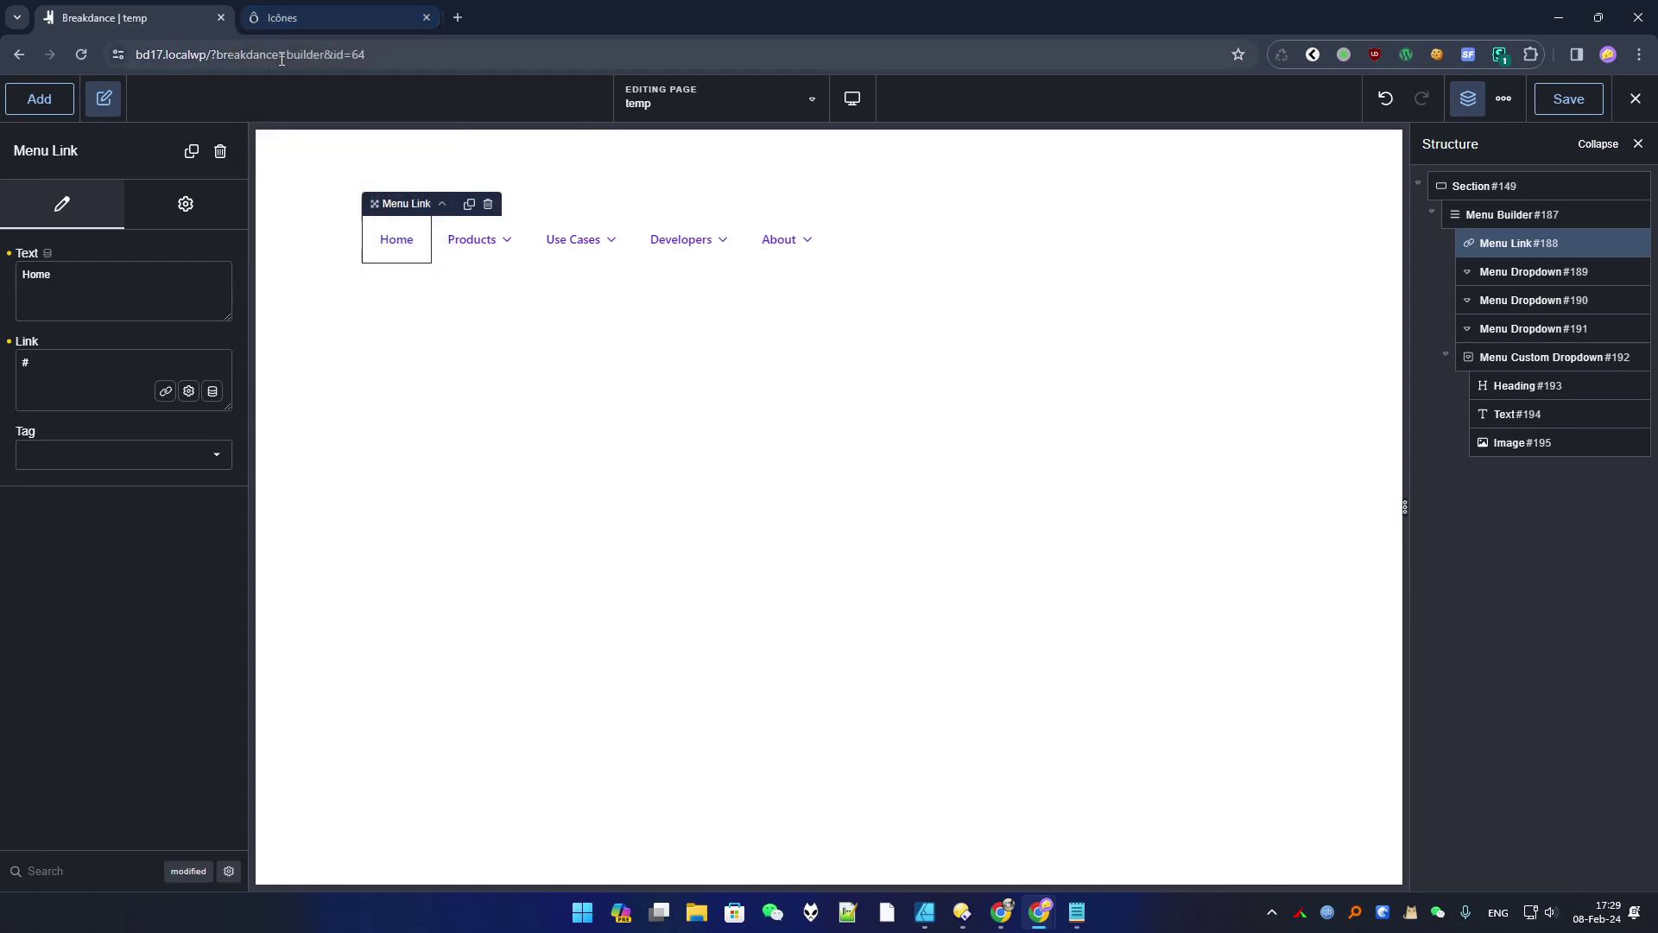
click(334, 13)
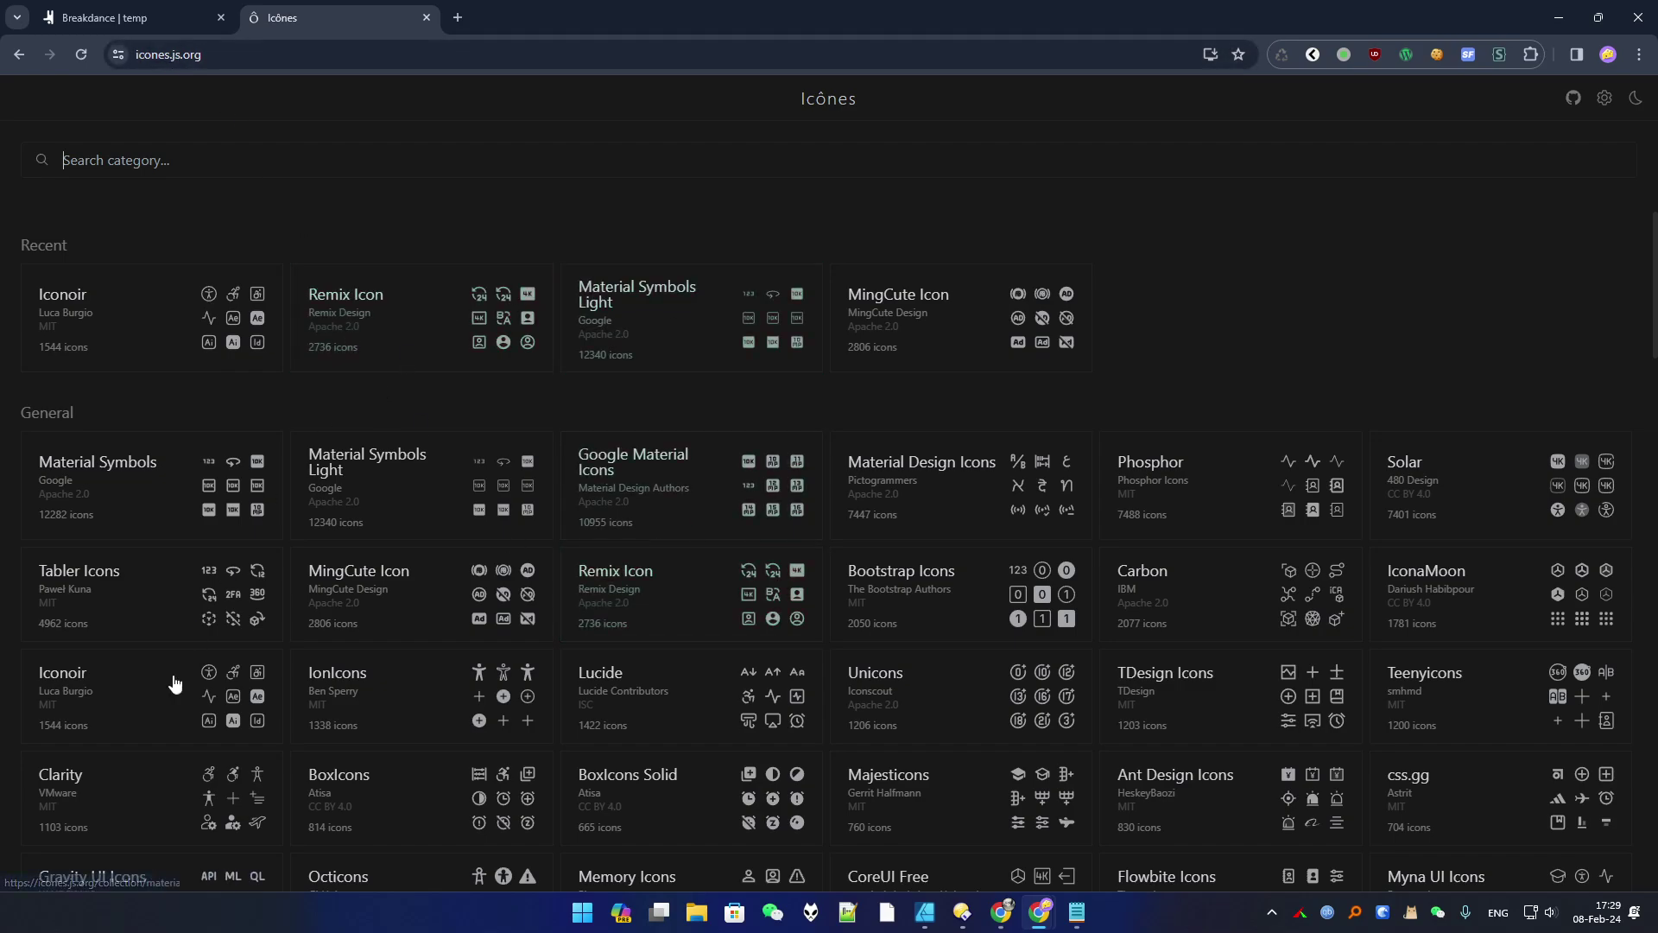
Search MingCute for 'home', copy the home-5-fill icon's SVG, and return to Breakdance.
scroll(1192, 717, down, 8)
scroll(873, 708, up, 8)
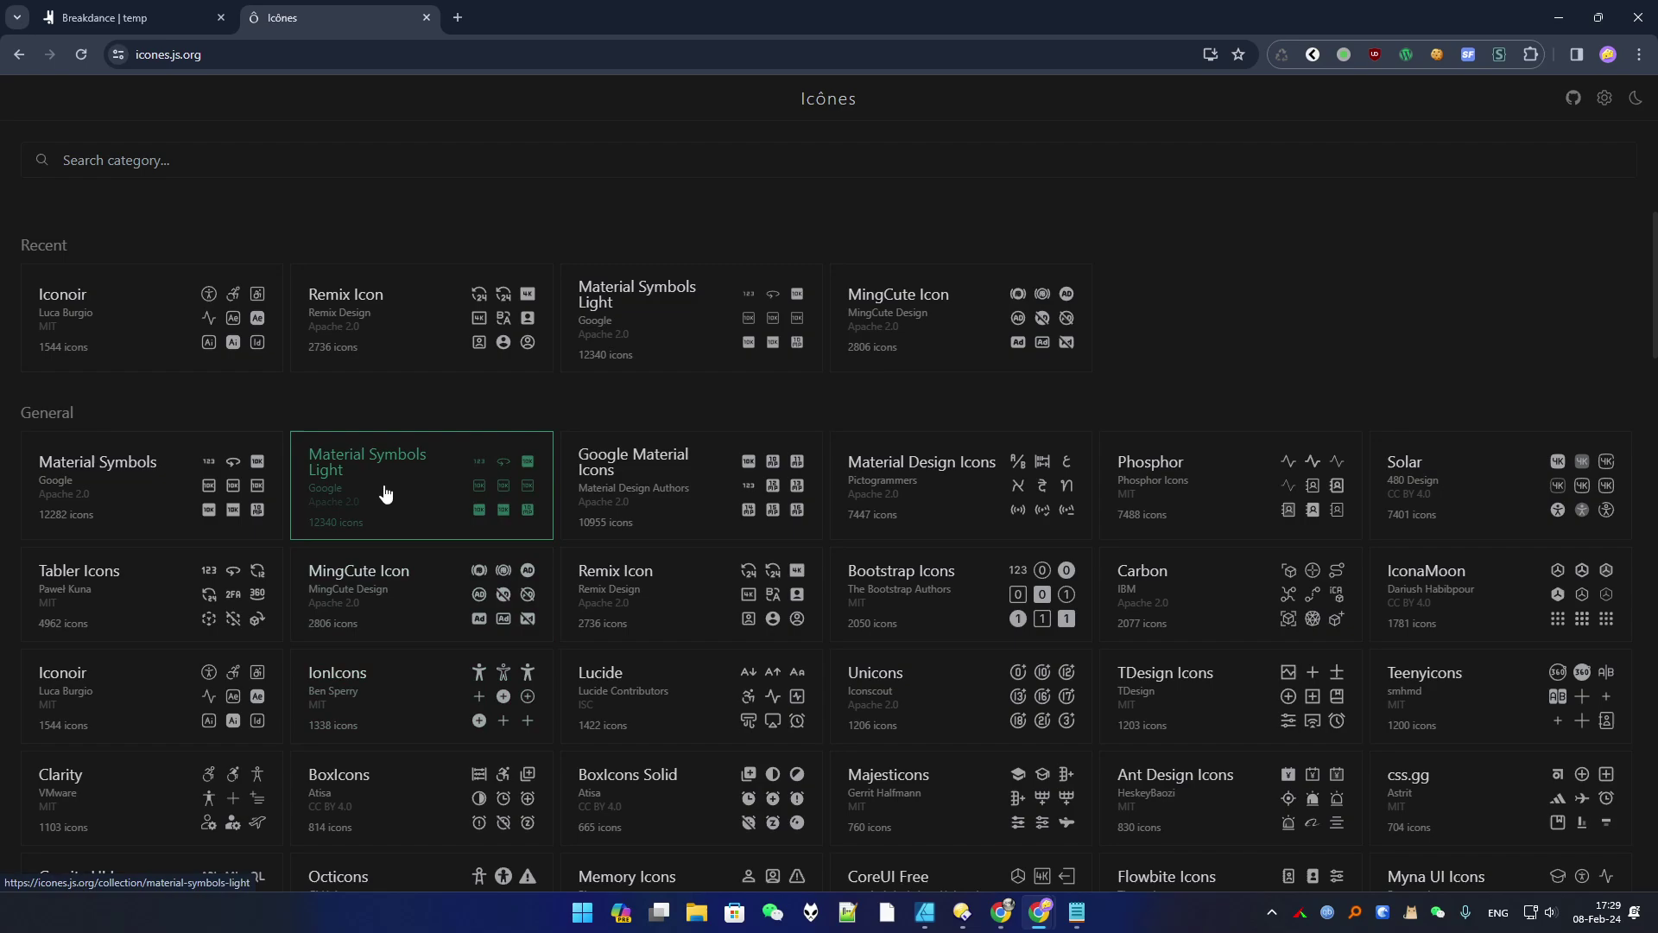
click(362, 566)
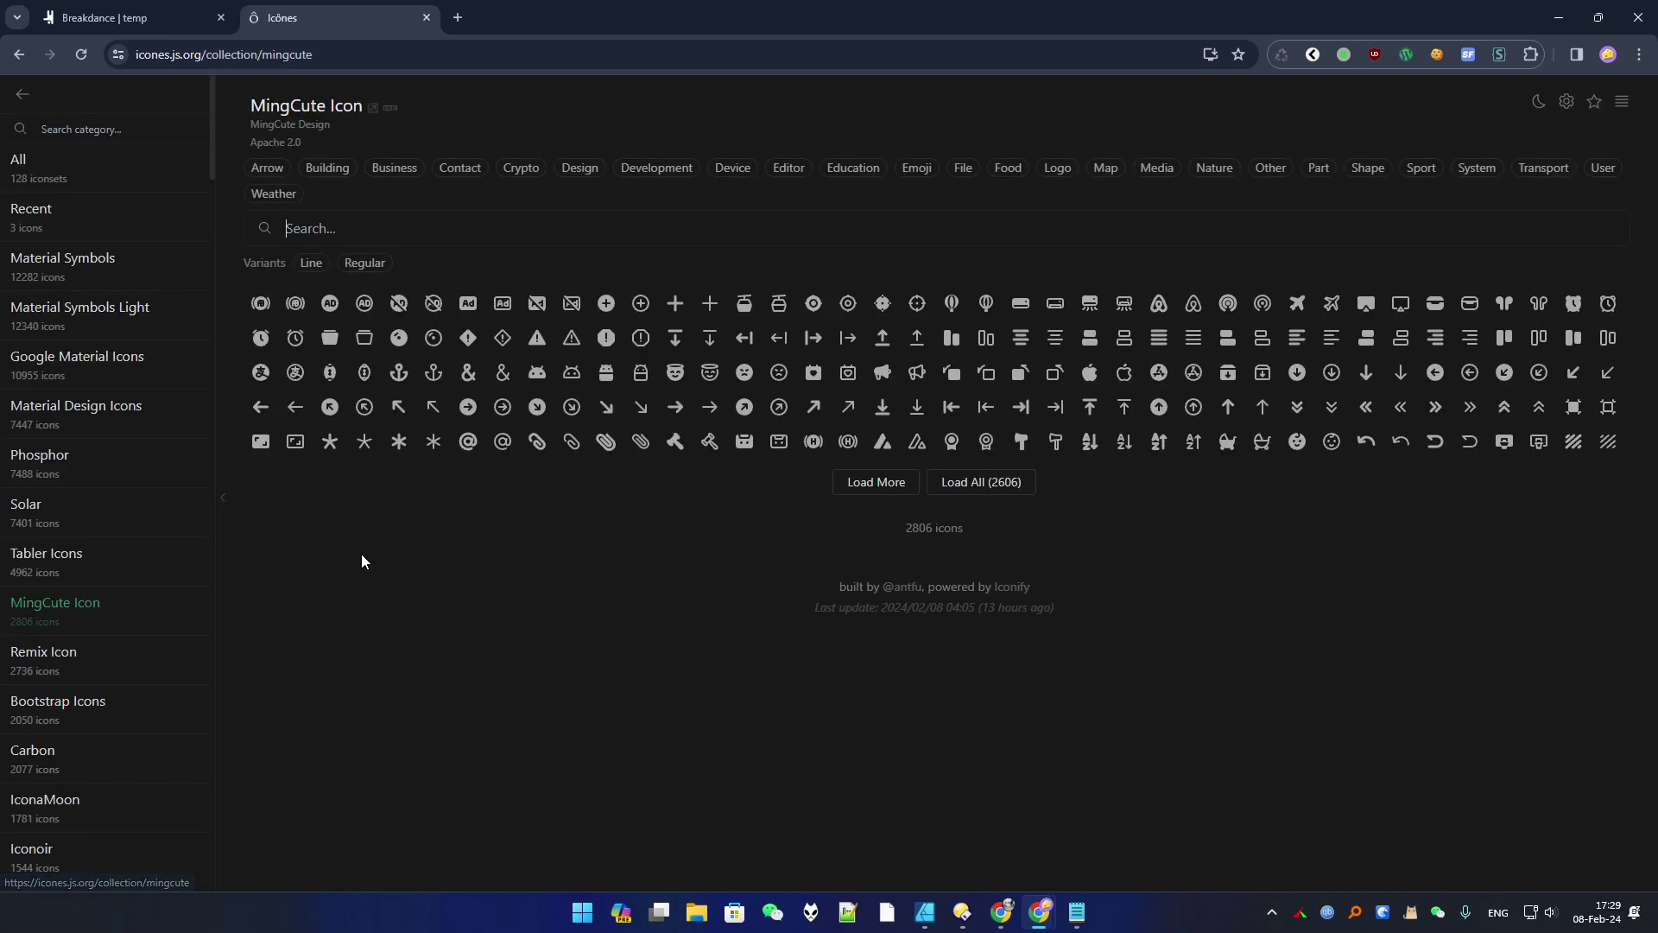
text(home)
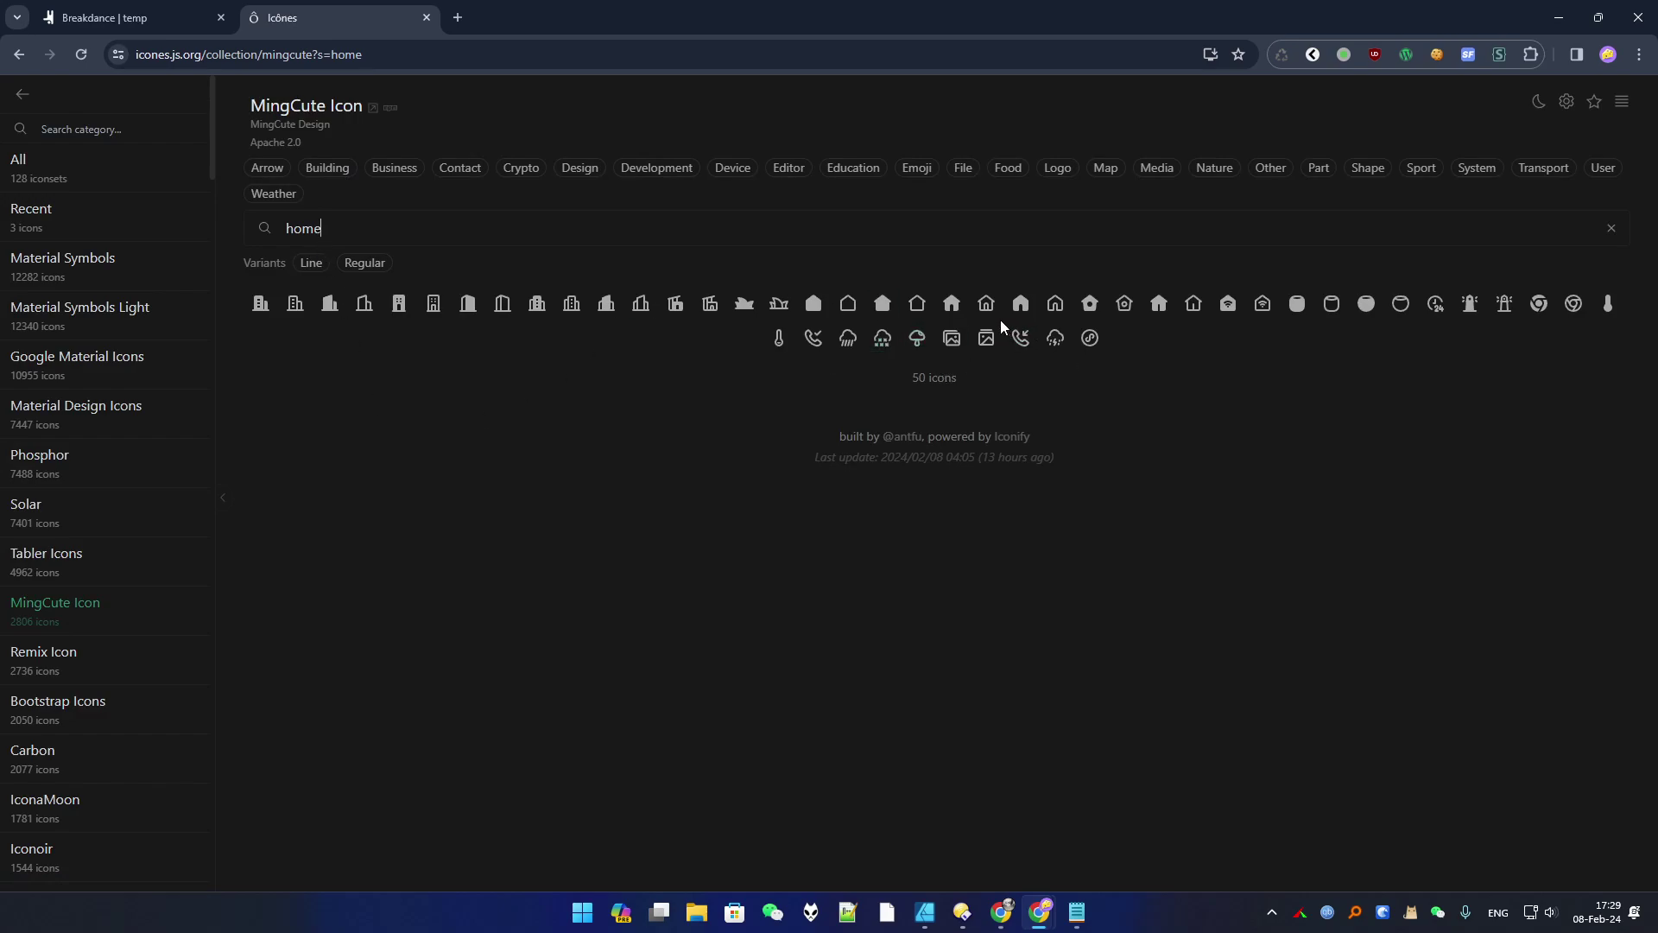
click(1089, 304)
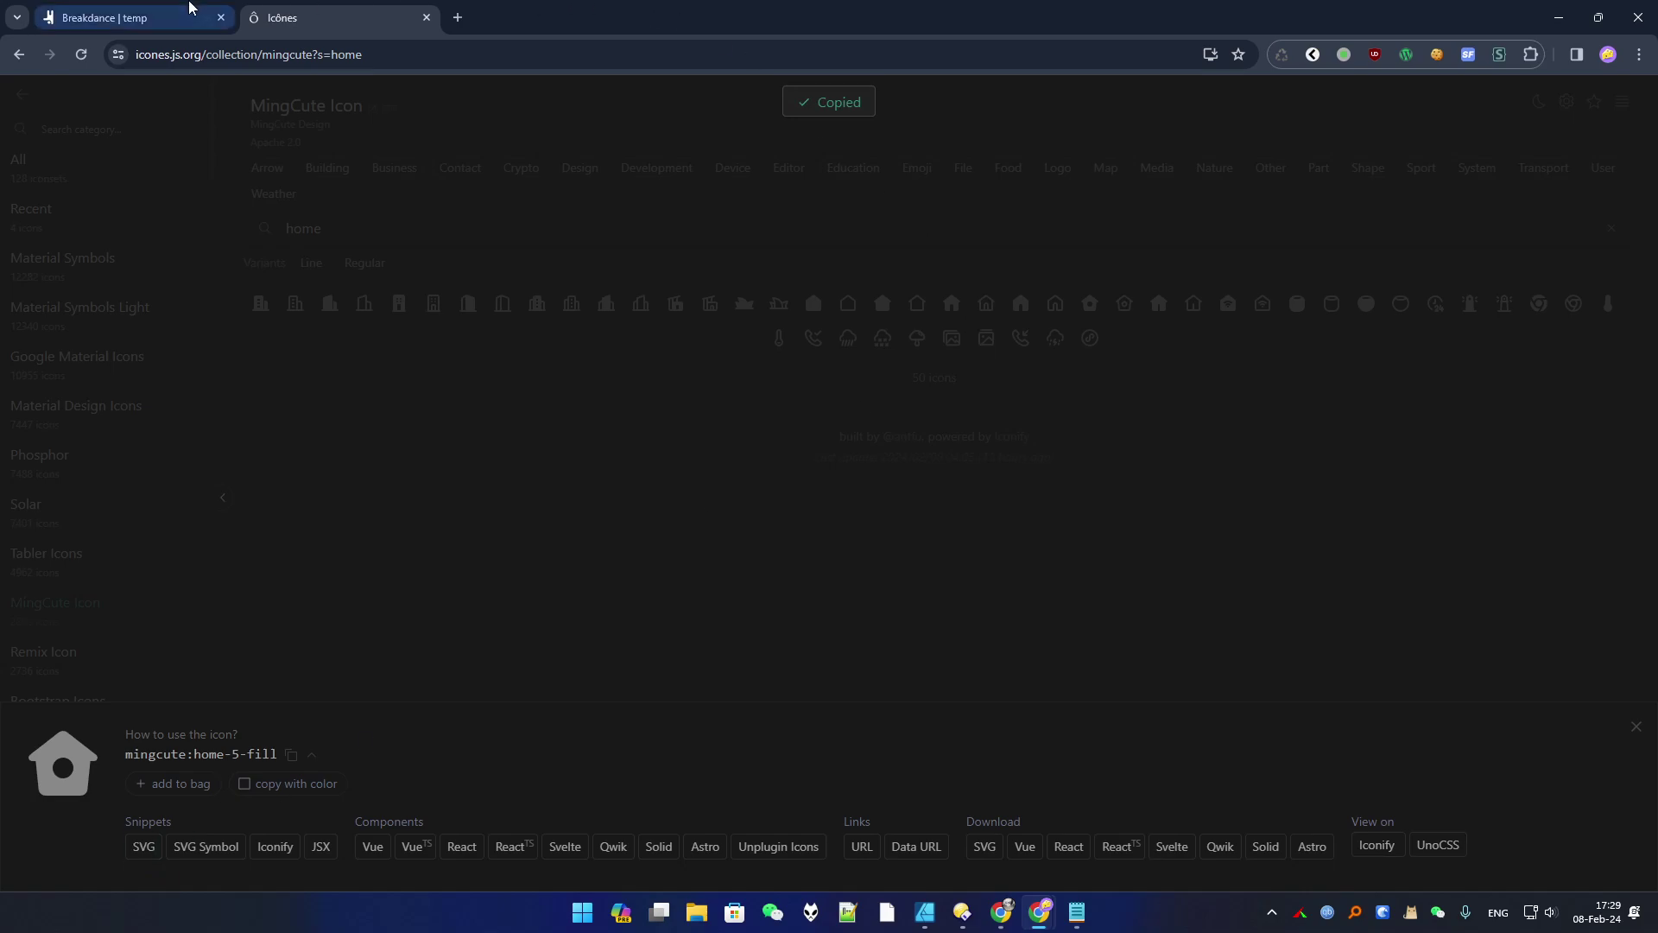
click(161, 14)
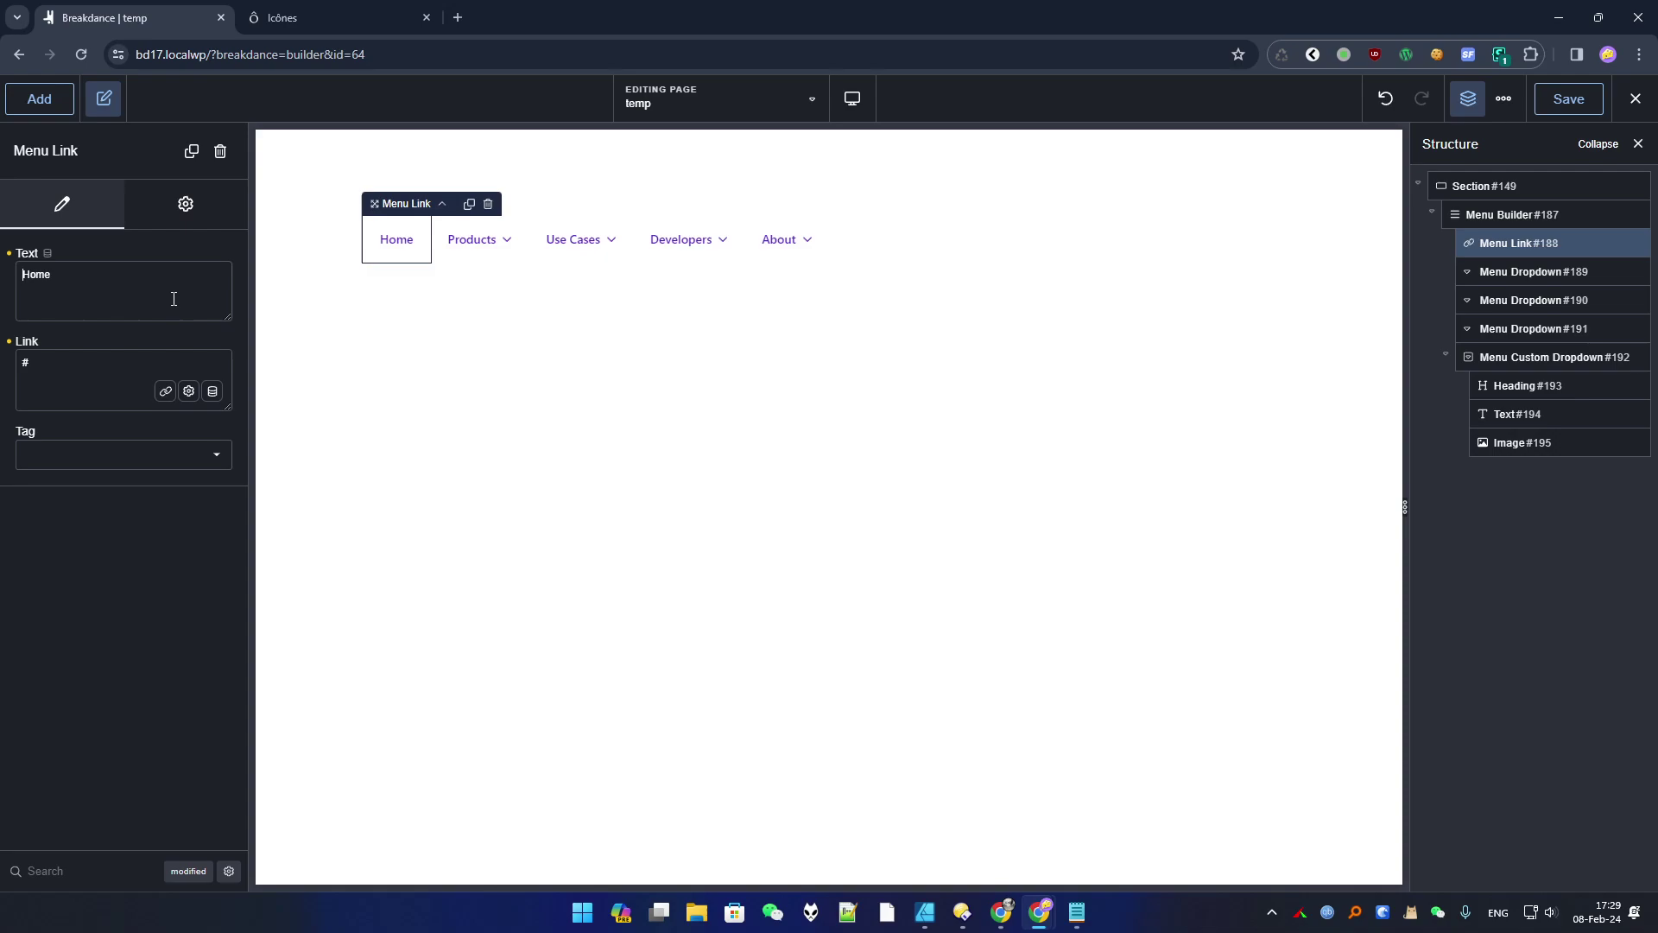
Paste the home SVG before the 'Home' label and resize it from 32 to 16.
key(ctrl+v)
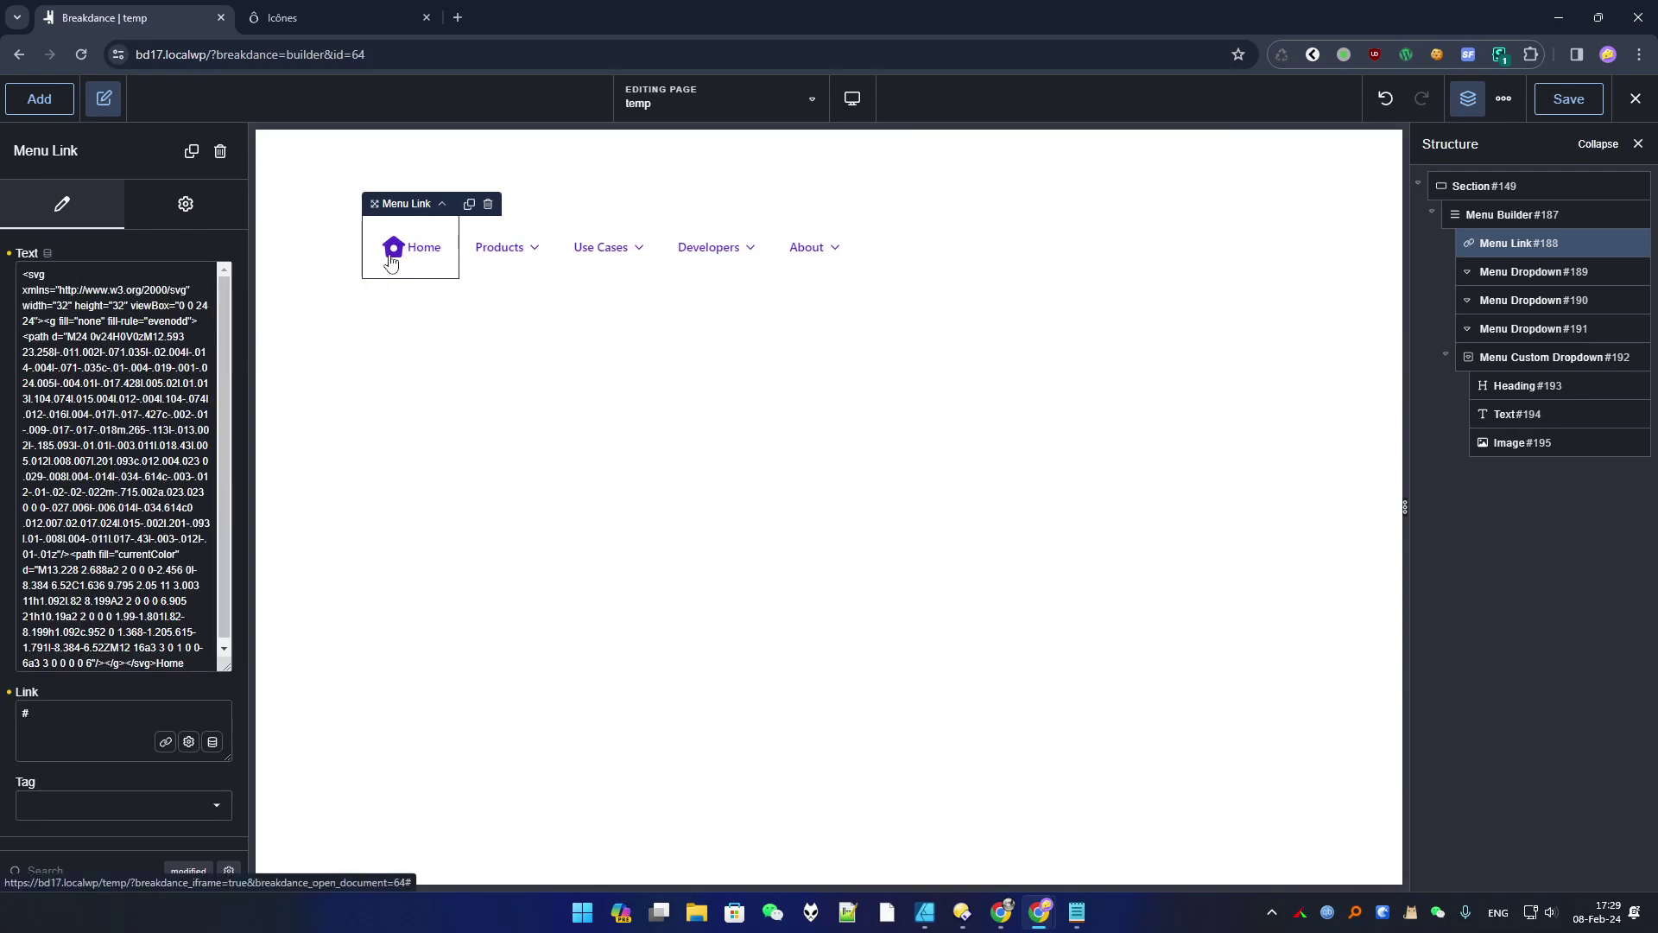
double_click(63, 308)
text(16)
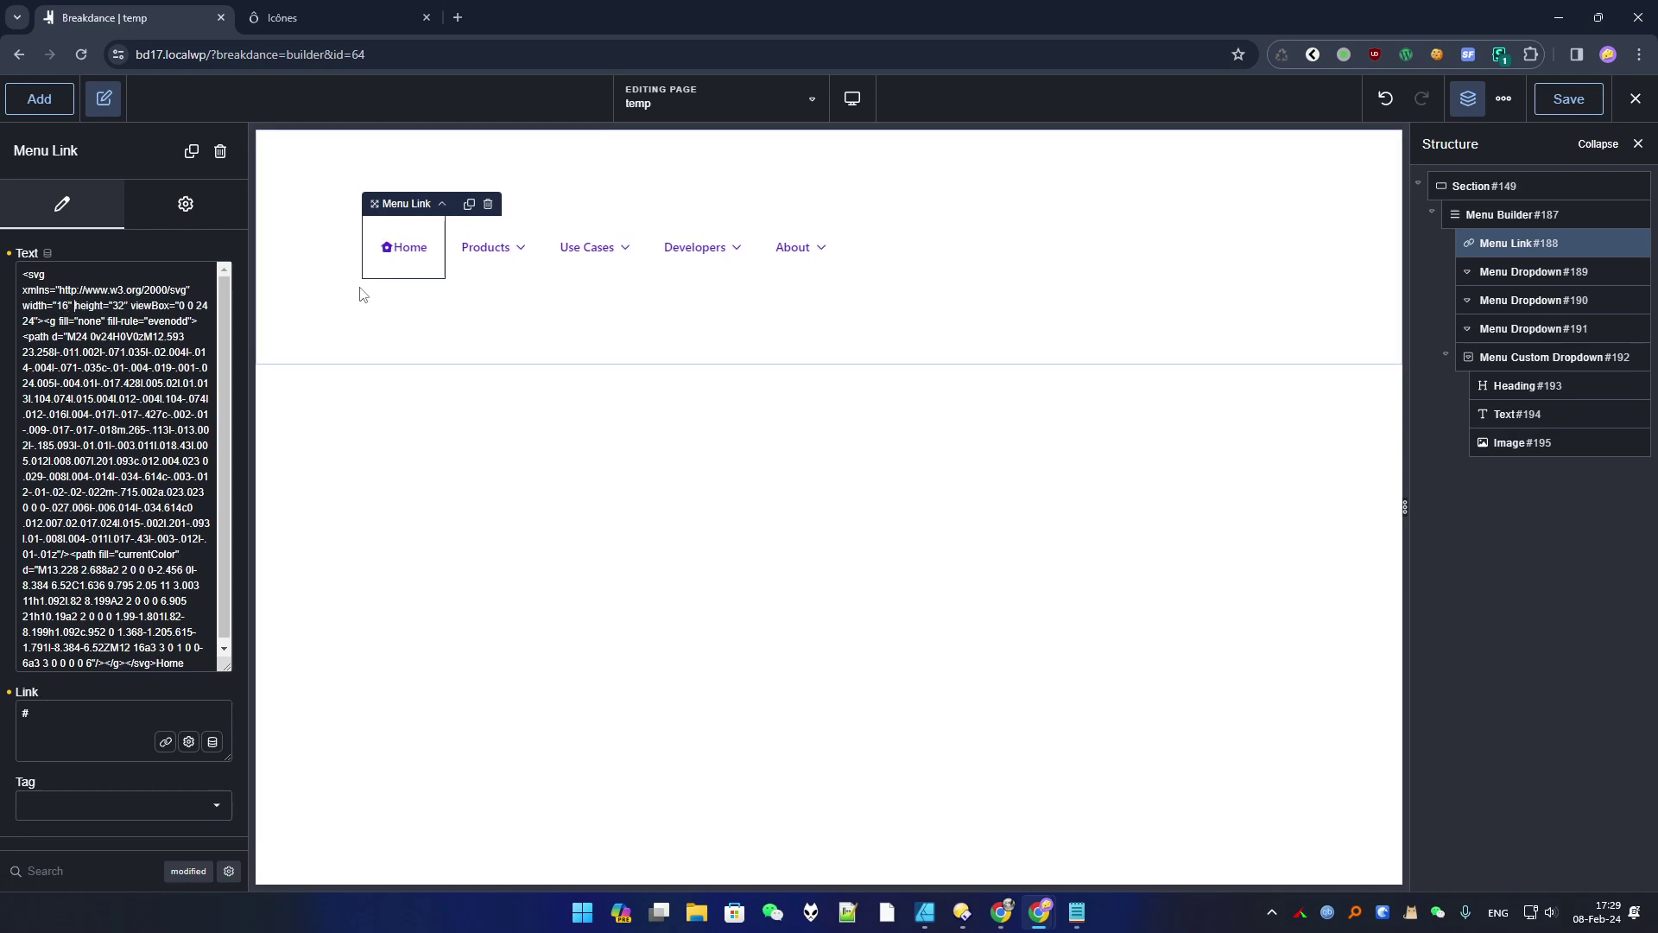
text(16)
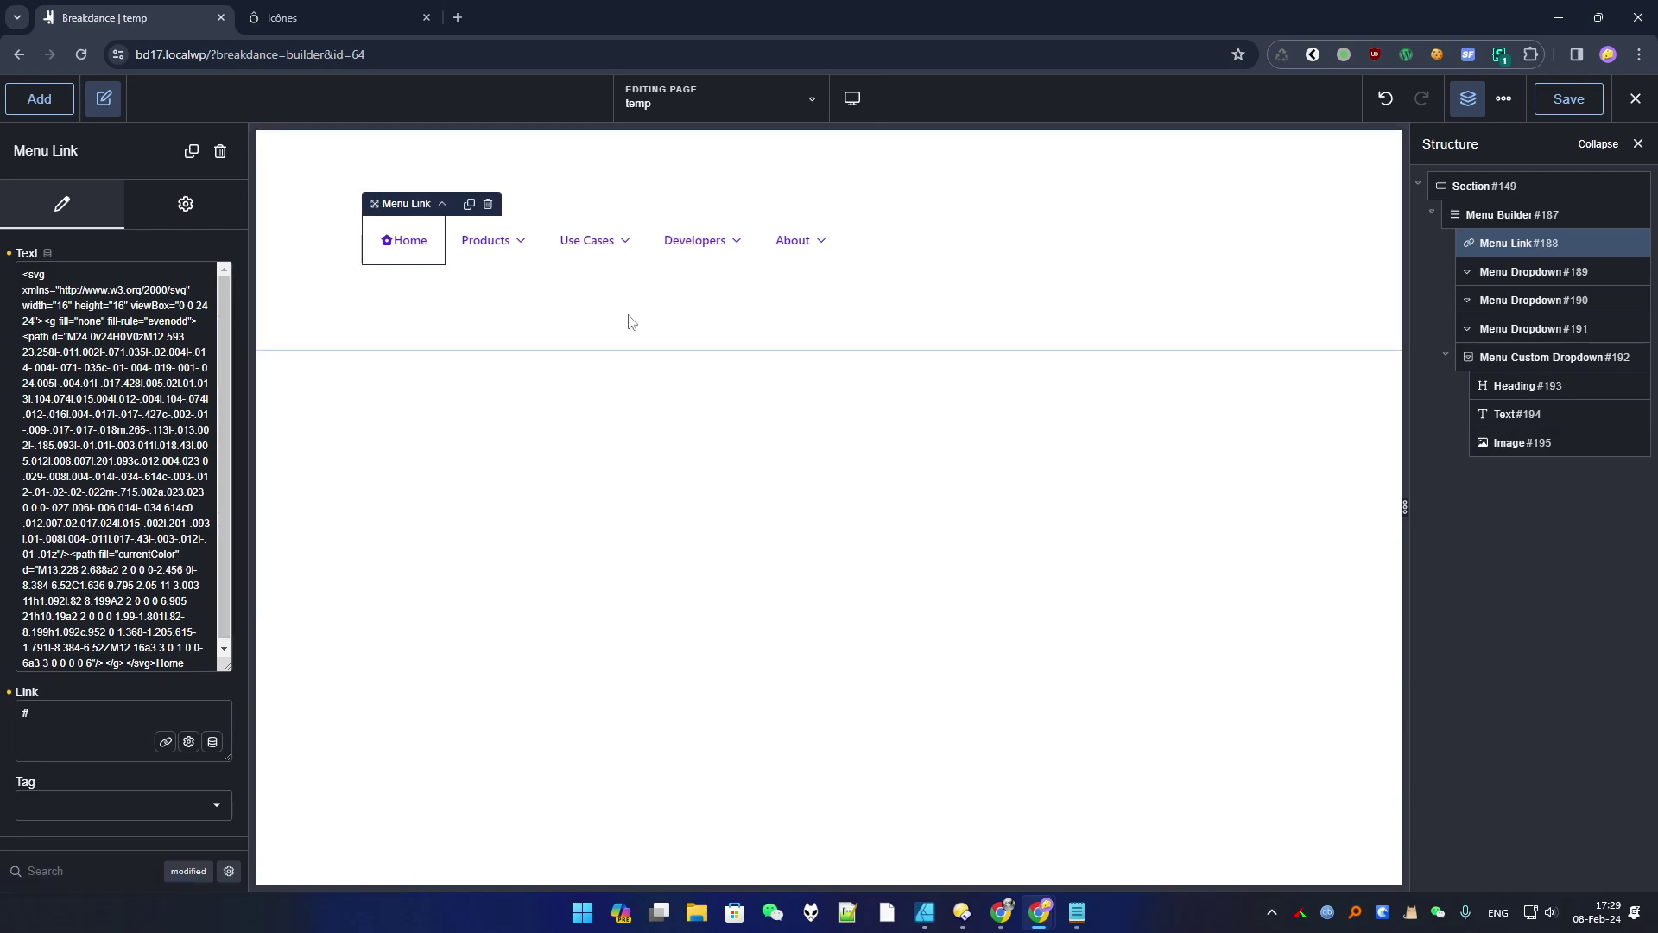
Select the Menu Builder and open its Desktop Menu link typography styling.
click(181, 222)
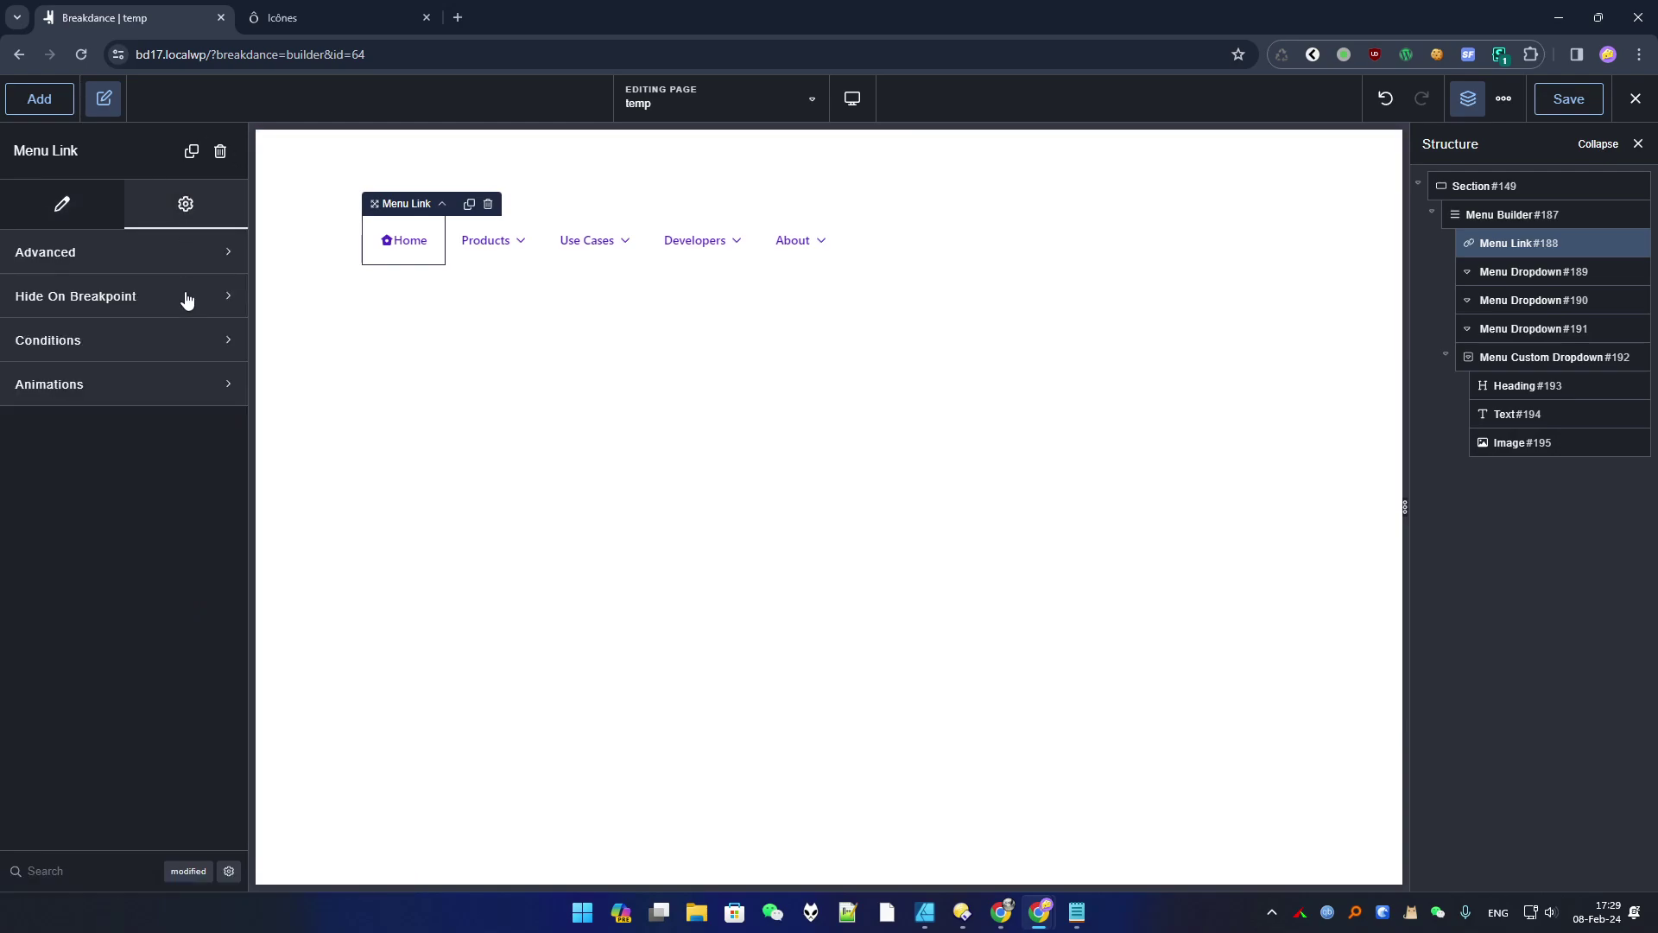
click(1479, 211)
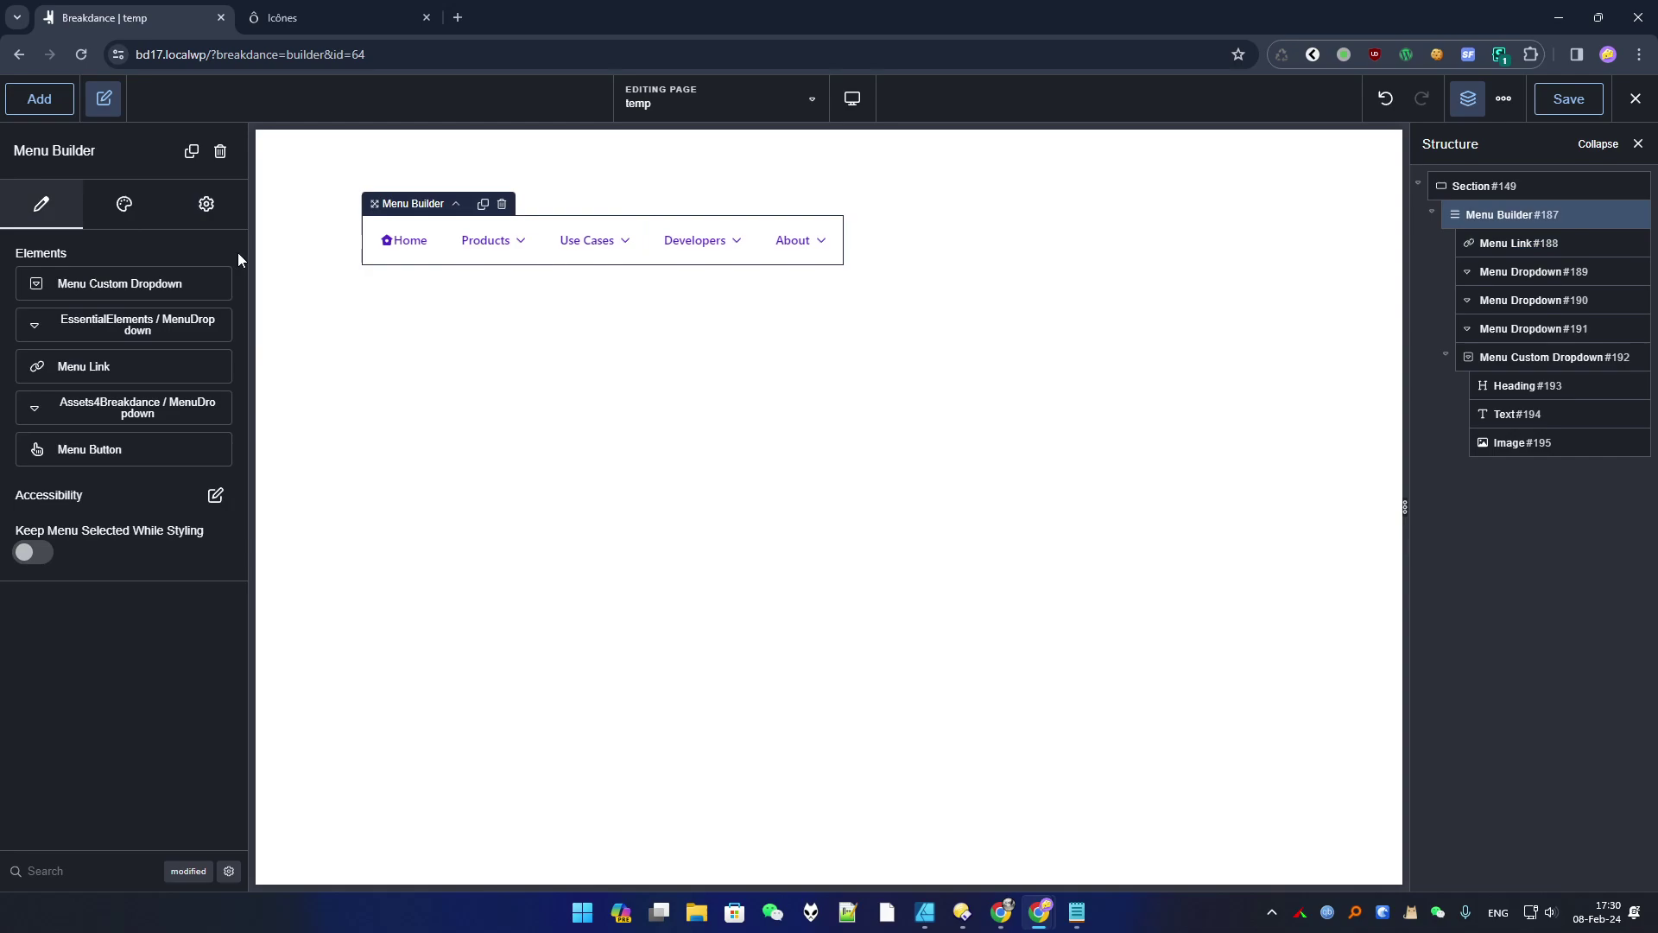
click(123, 204)
click(134, 252)
click(215, 306)
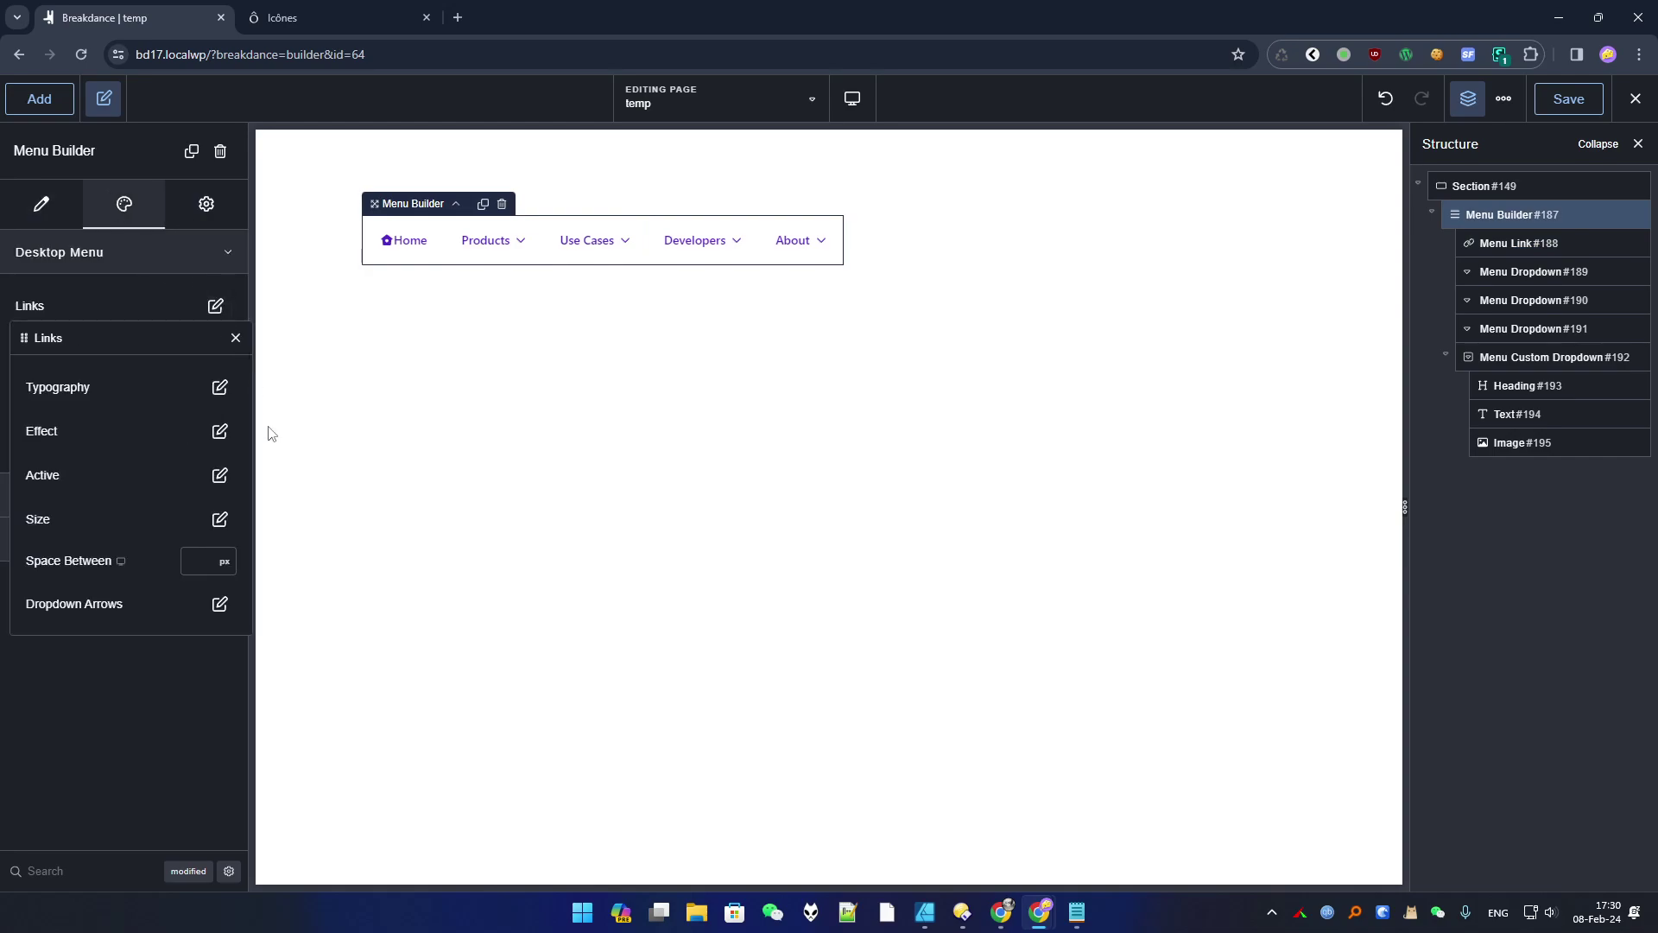
click(219, 387)
Set the menu link text colour to red #E02020FF and preview it on the canvas.
click(474, 384)
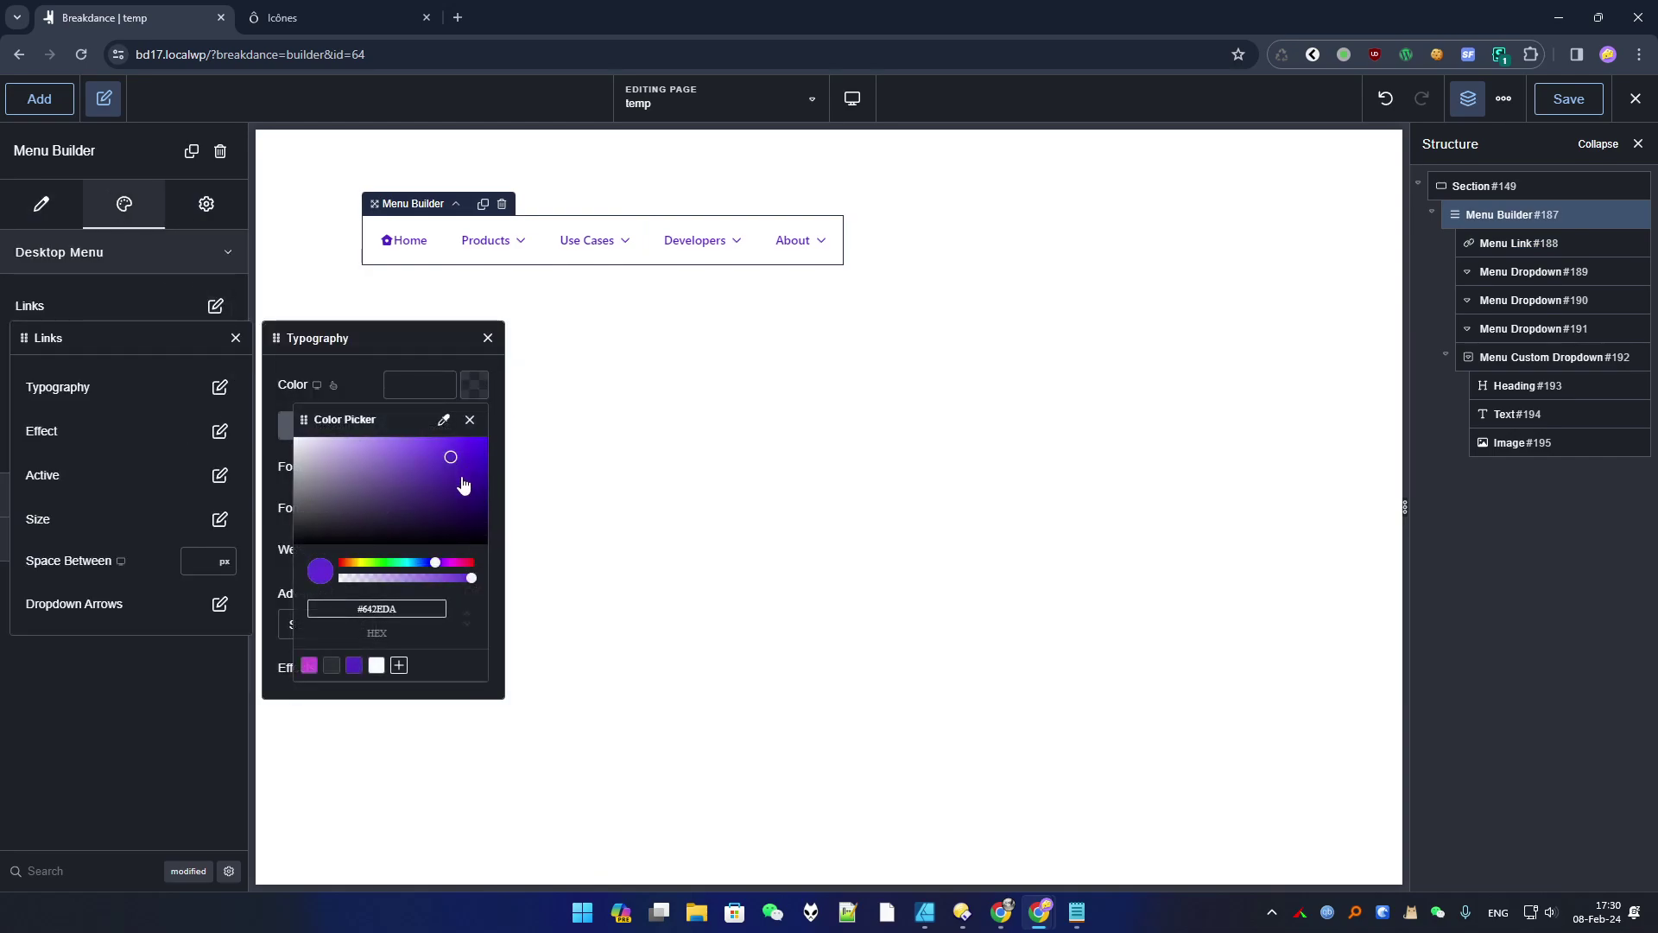
click(400, 490)
click(326, 518)
drag(463, 562, 476, 562)
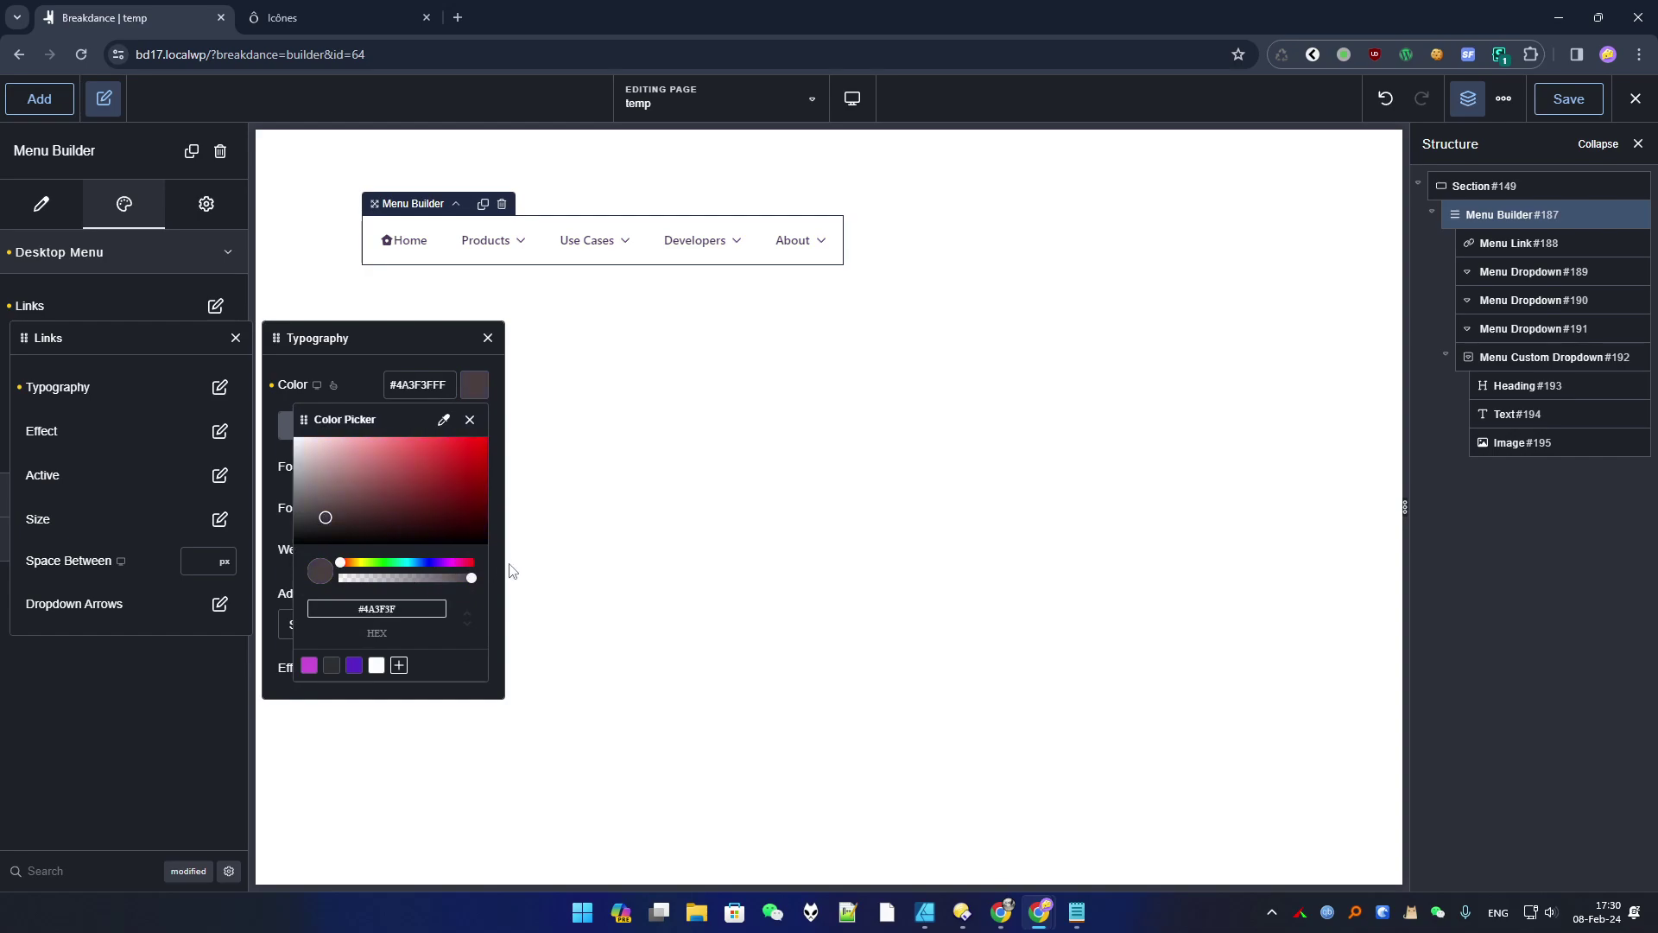
mouse_move(470, 442)
mouse_down()
mouse_move(455, 426)
mouse_move(308, 427)
mouse_move(449, 422)
mouse_move(433, 484)
mouse_move(337, 529)
mouse_move(322, 480)
mouse_move(522, 470)
mouse_move(351, 463)
mouse_move(463, 459)
mouse_move(467, 437)
mouse_up()
click(470, 419)
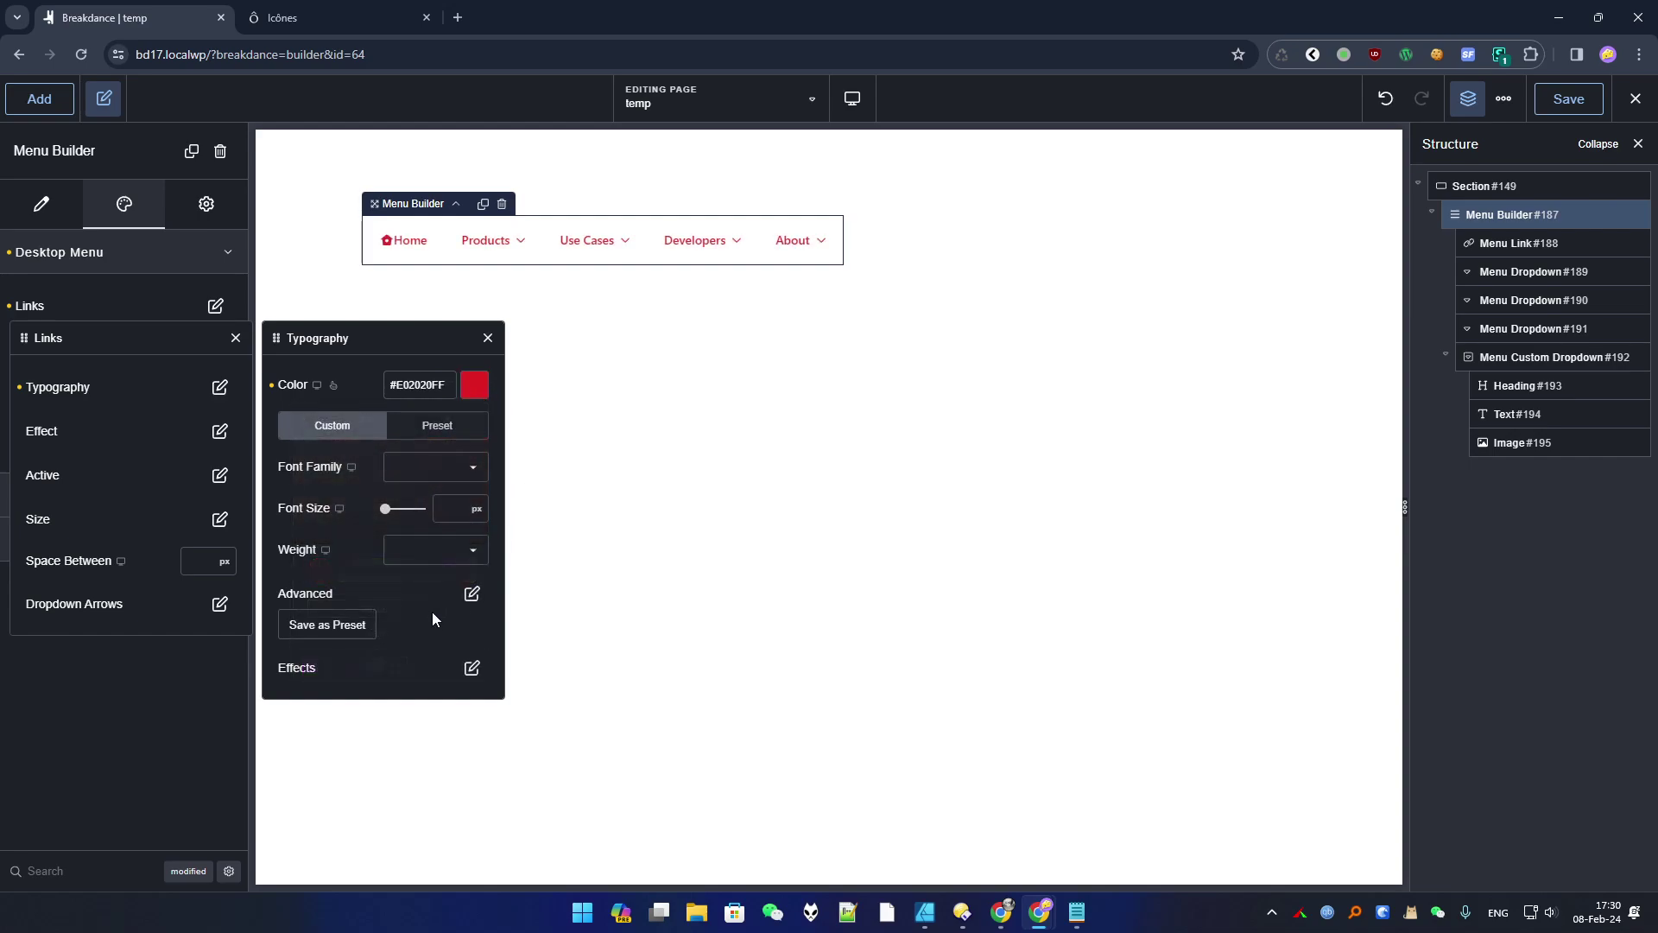
click(302, 238)
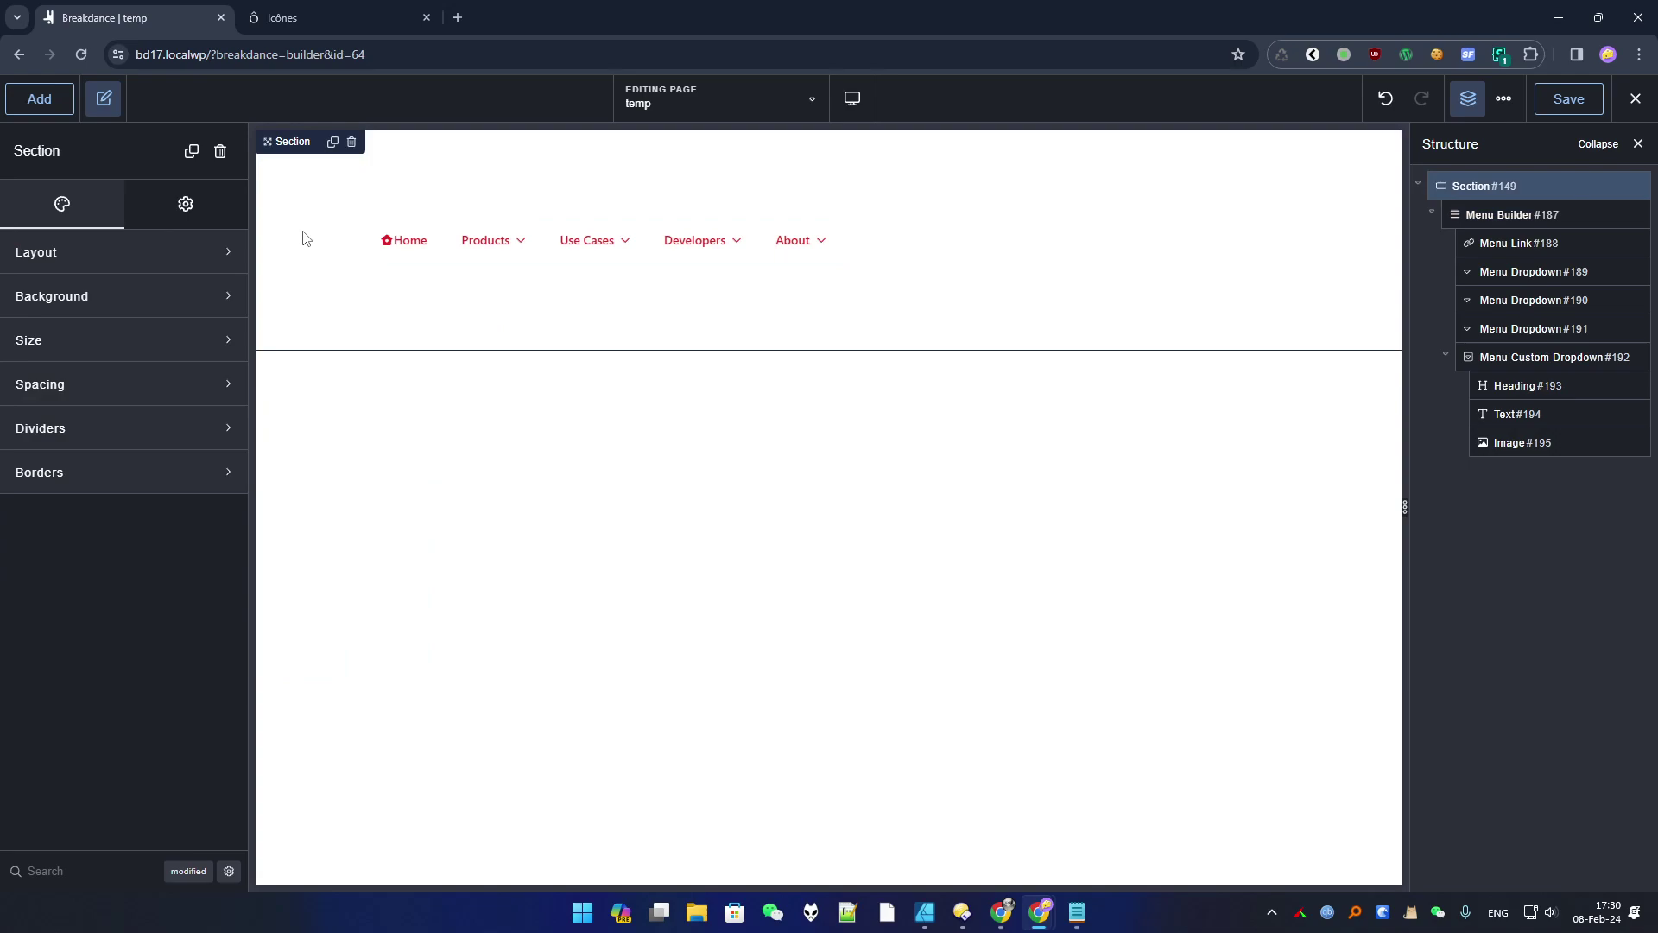
With the Home link selected, clear the Icônes search and copy the MingCute angry-fill icon's SVG.
click(416, 251)
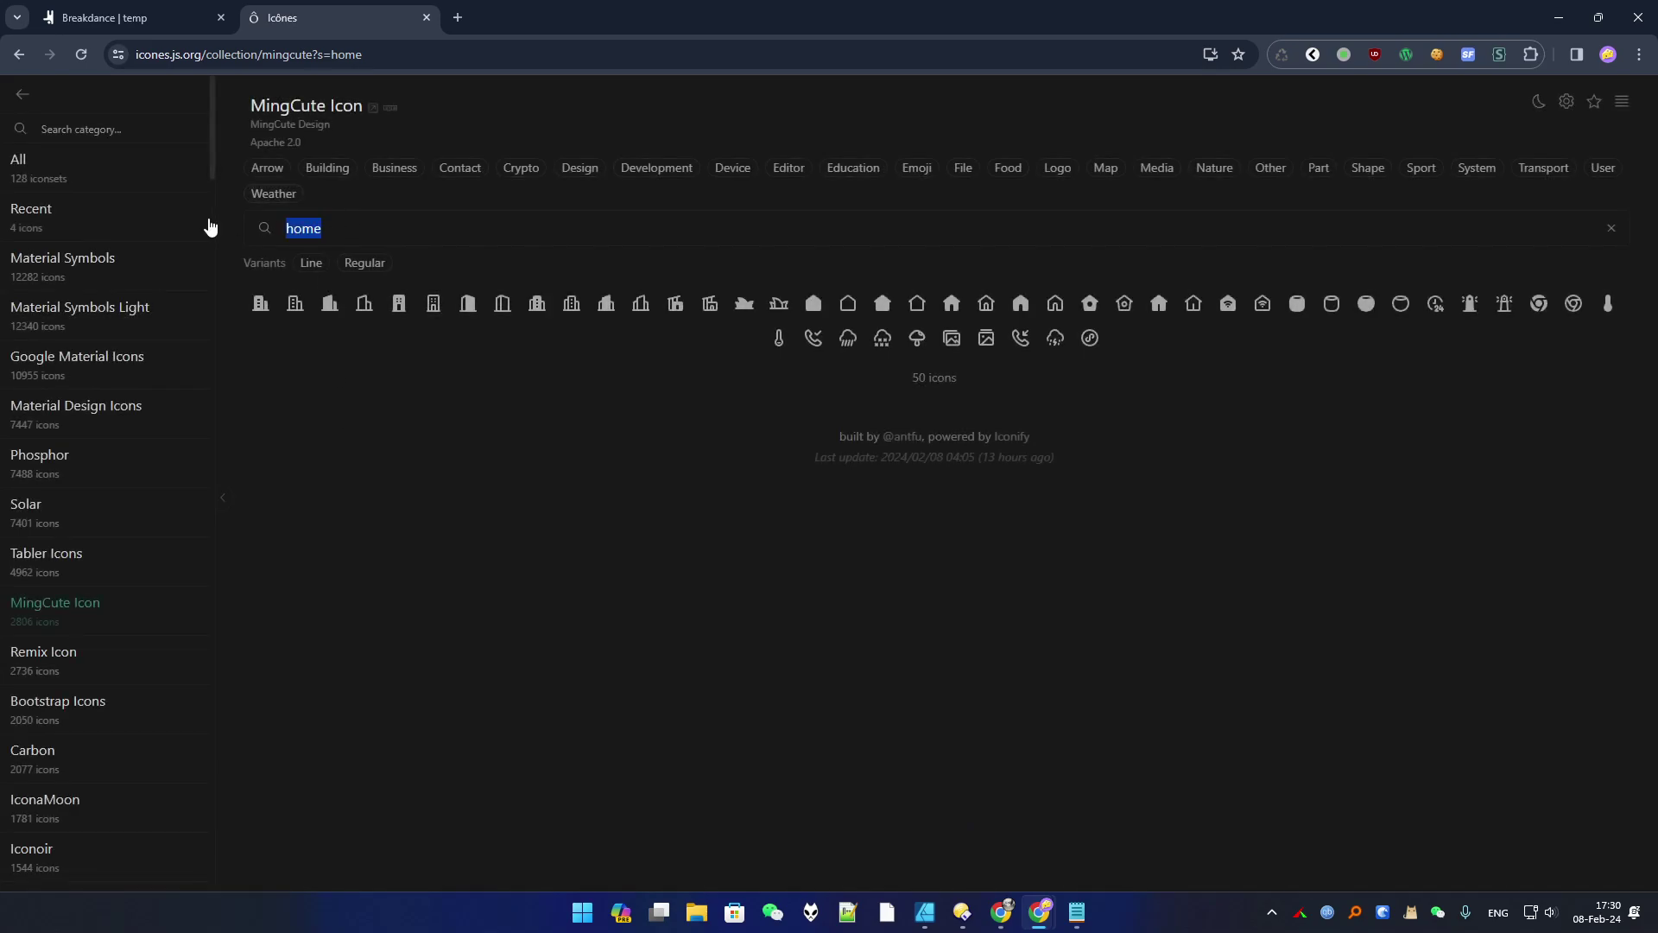
text(produ)
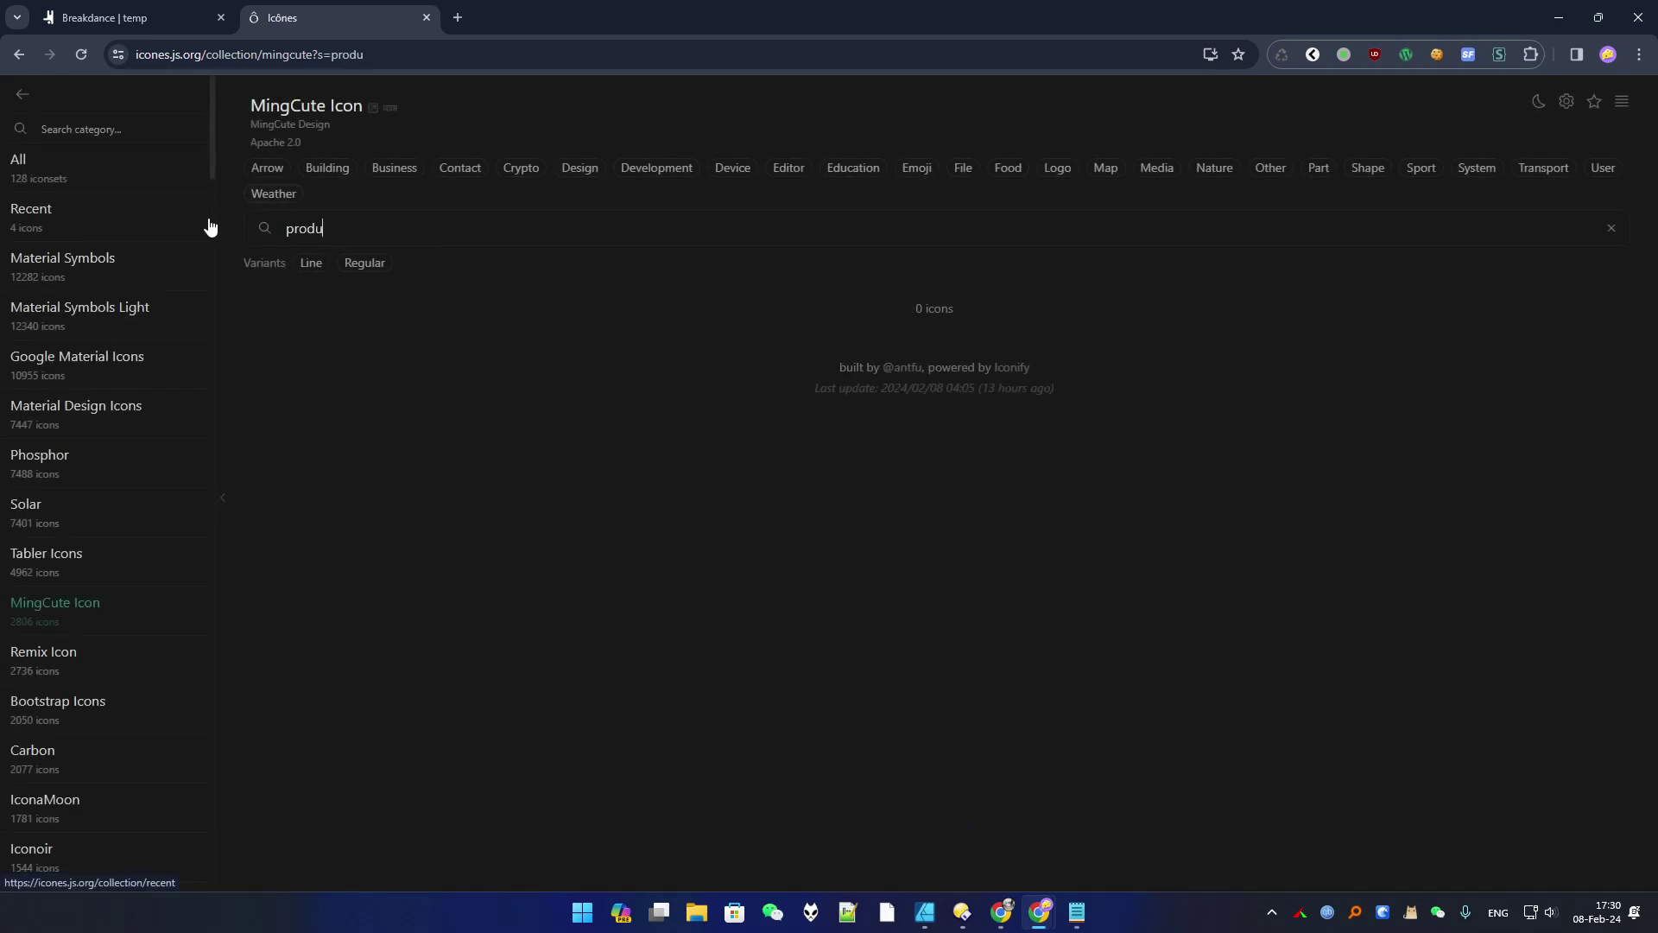
key(BackSpace)
key(BackSpace)
key(BackSpace)
key(BackSpace)
key(BackSpace)
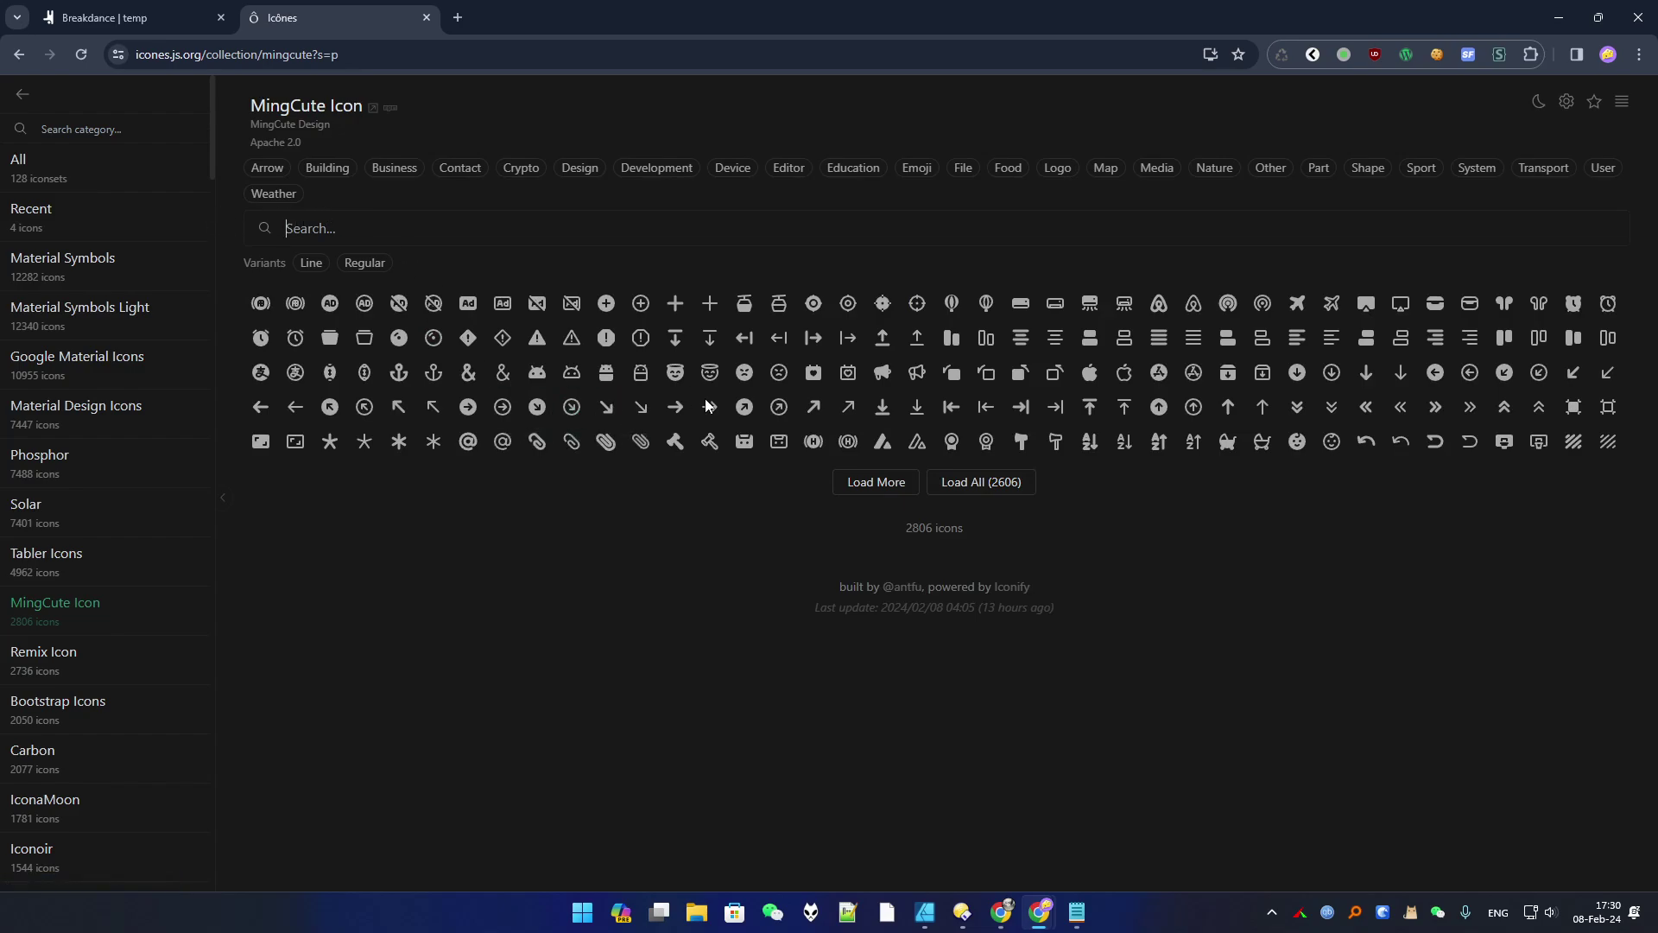
click(743, 373)
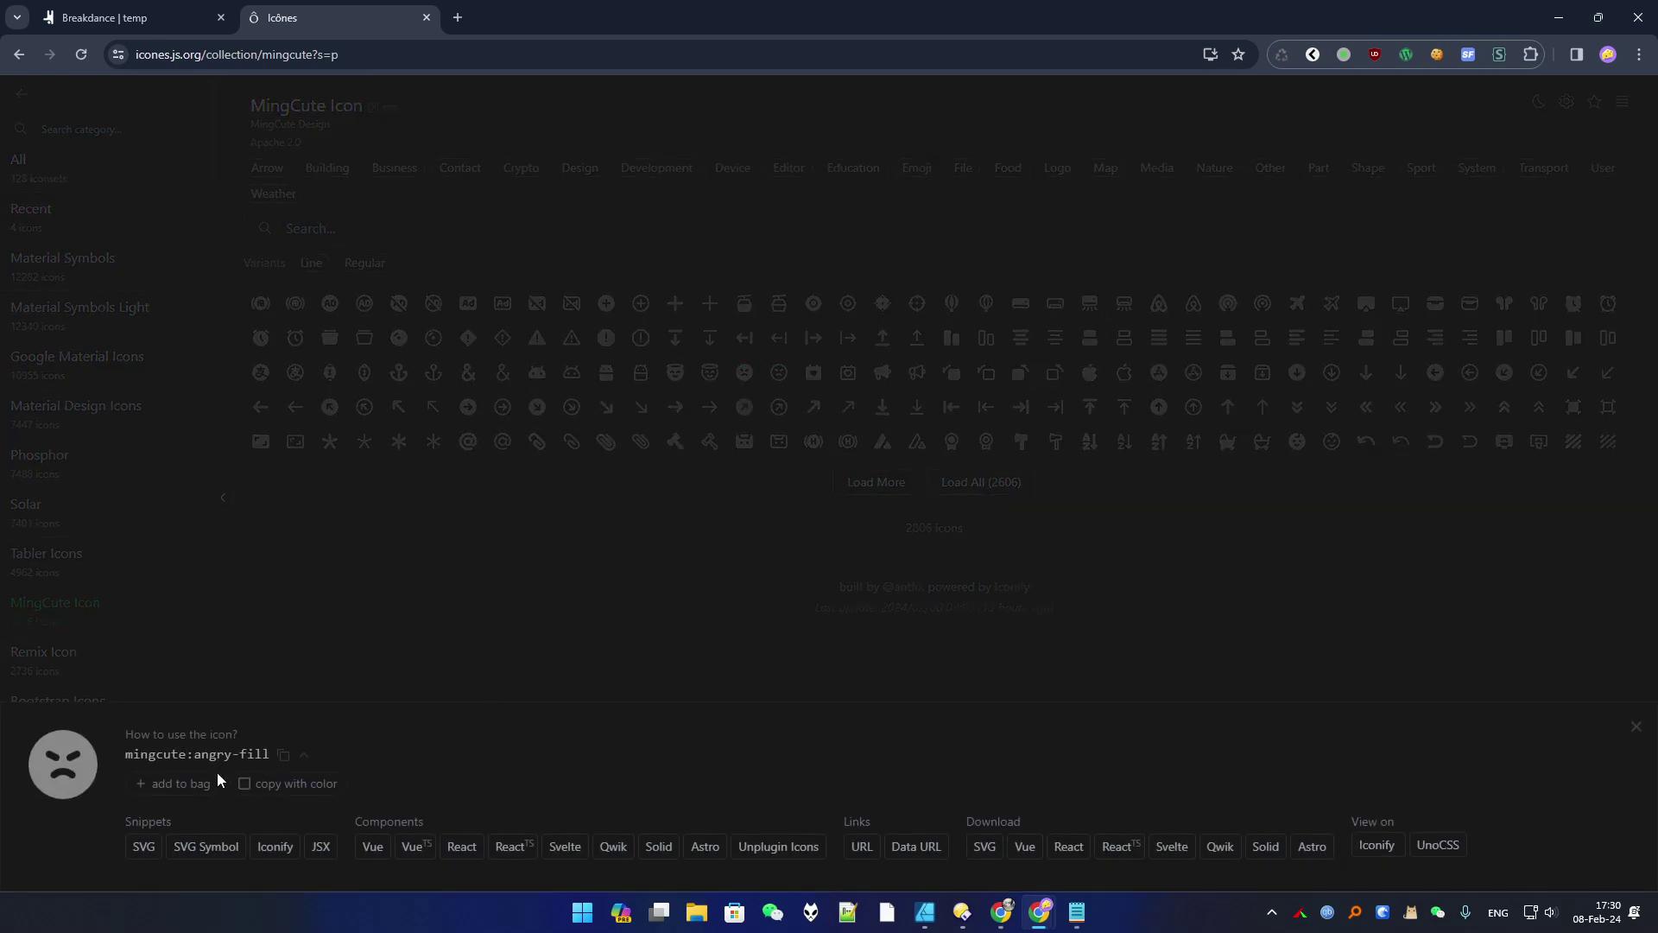
click(145, 848)
Paste the angry-fill SVG into the Products label, then dismiss the error and undo the broken edit.
click(130, 18)
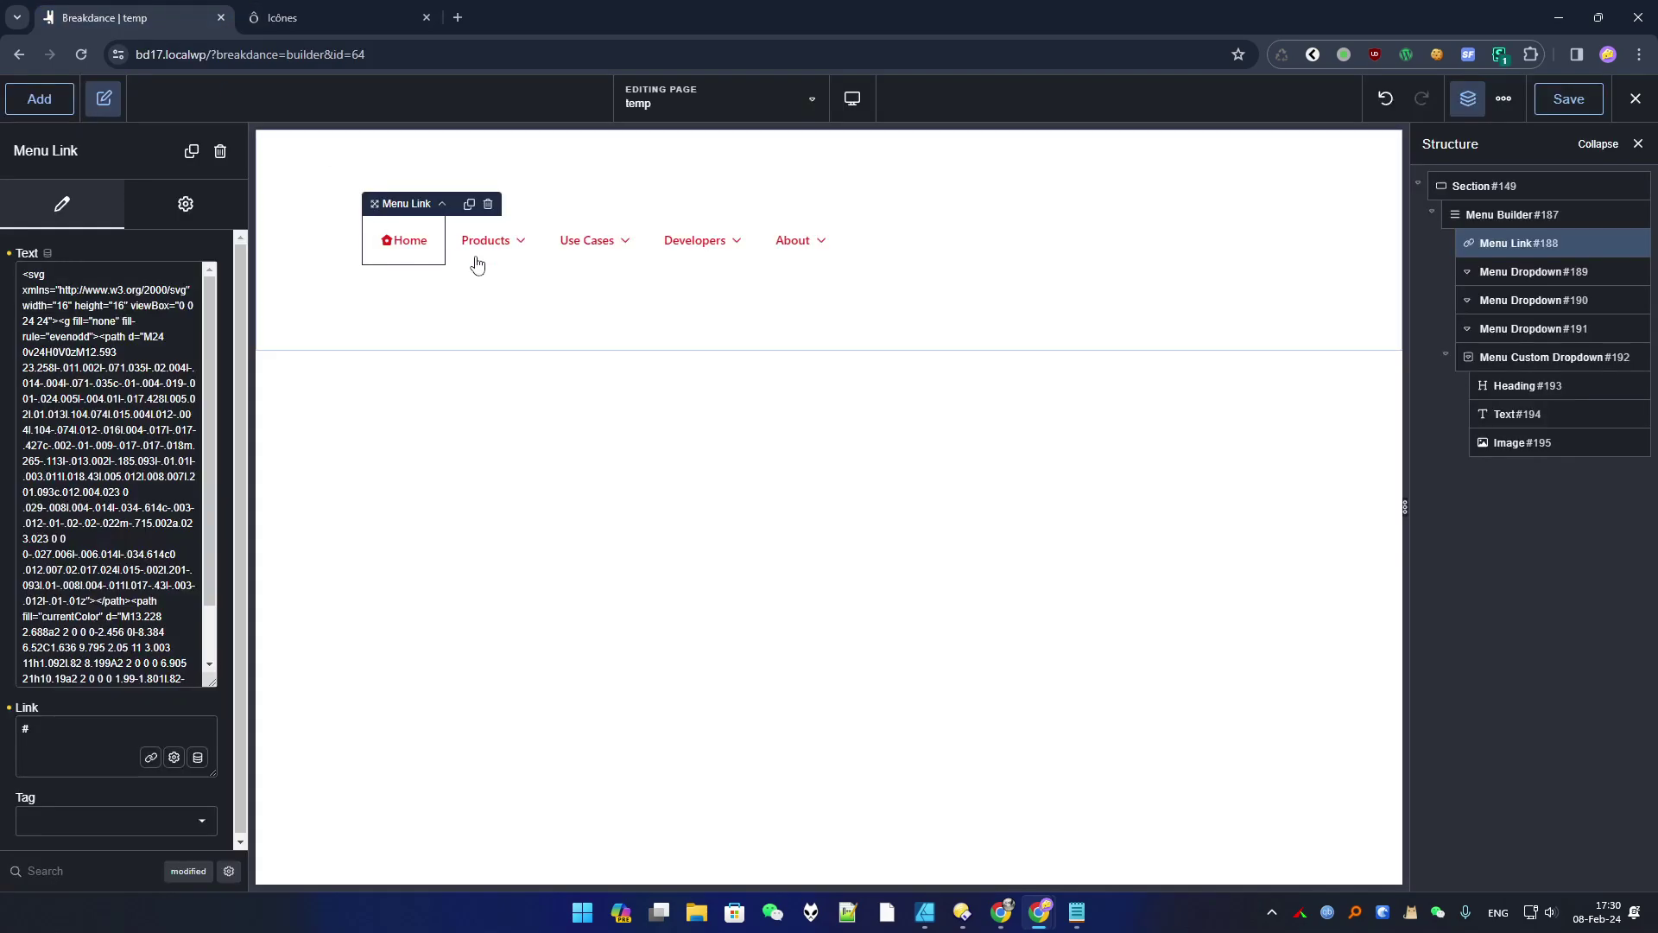
click(474, 242)
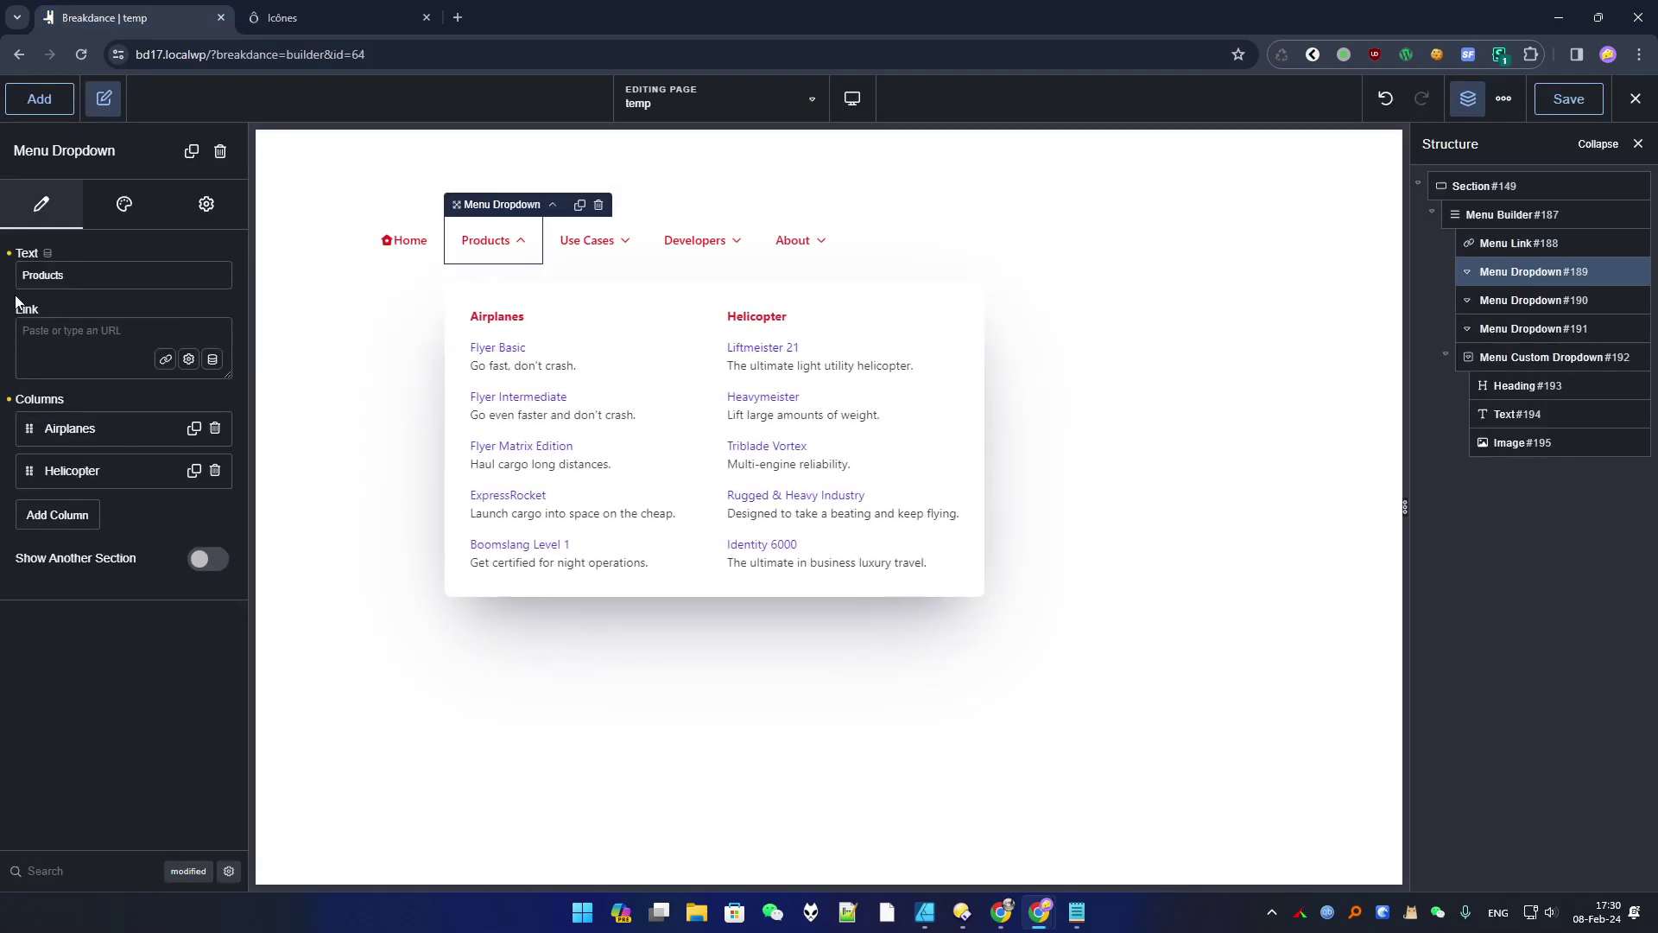
key(ctrl+v)
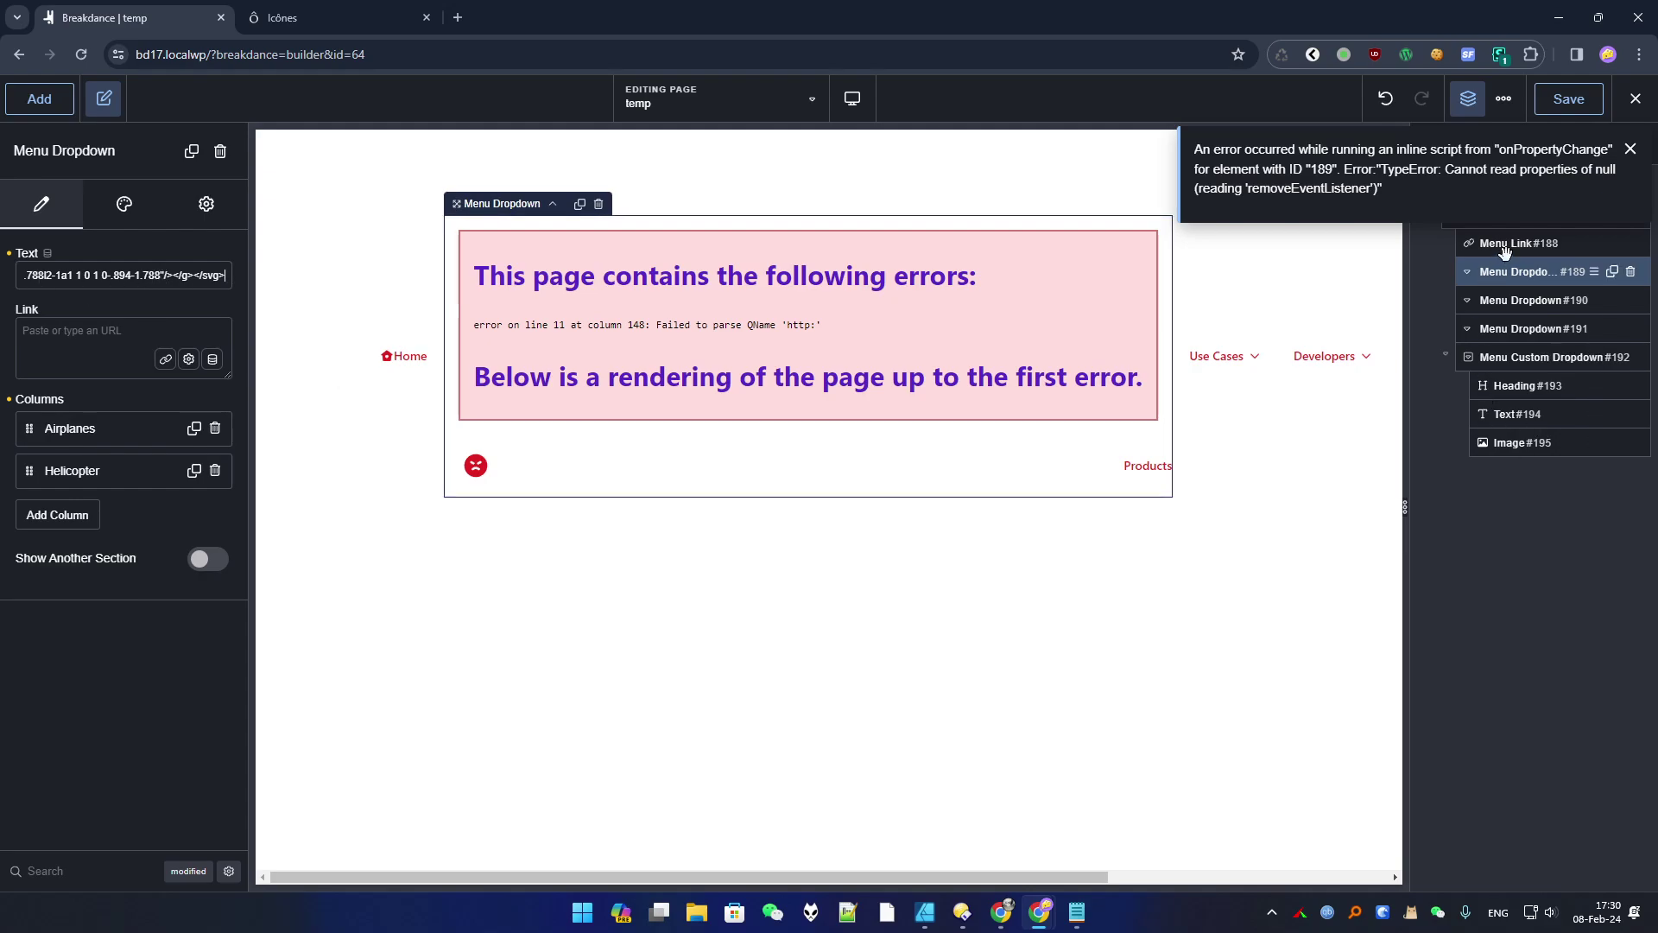
click(1631, 148)
key(ctrl+z)
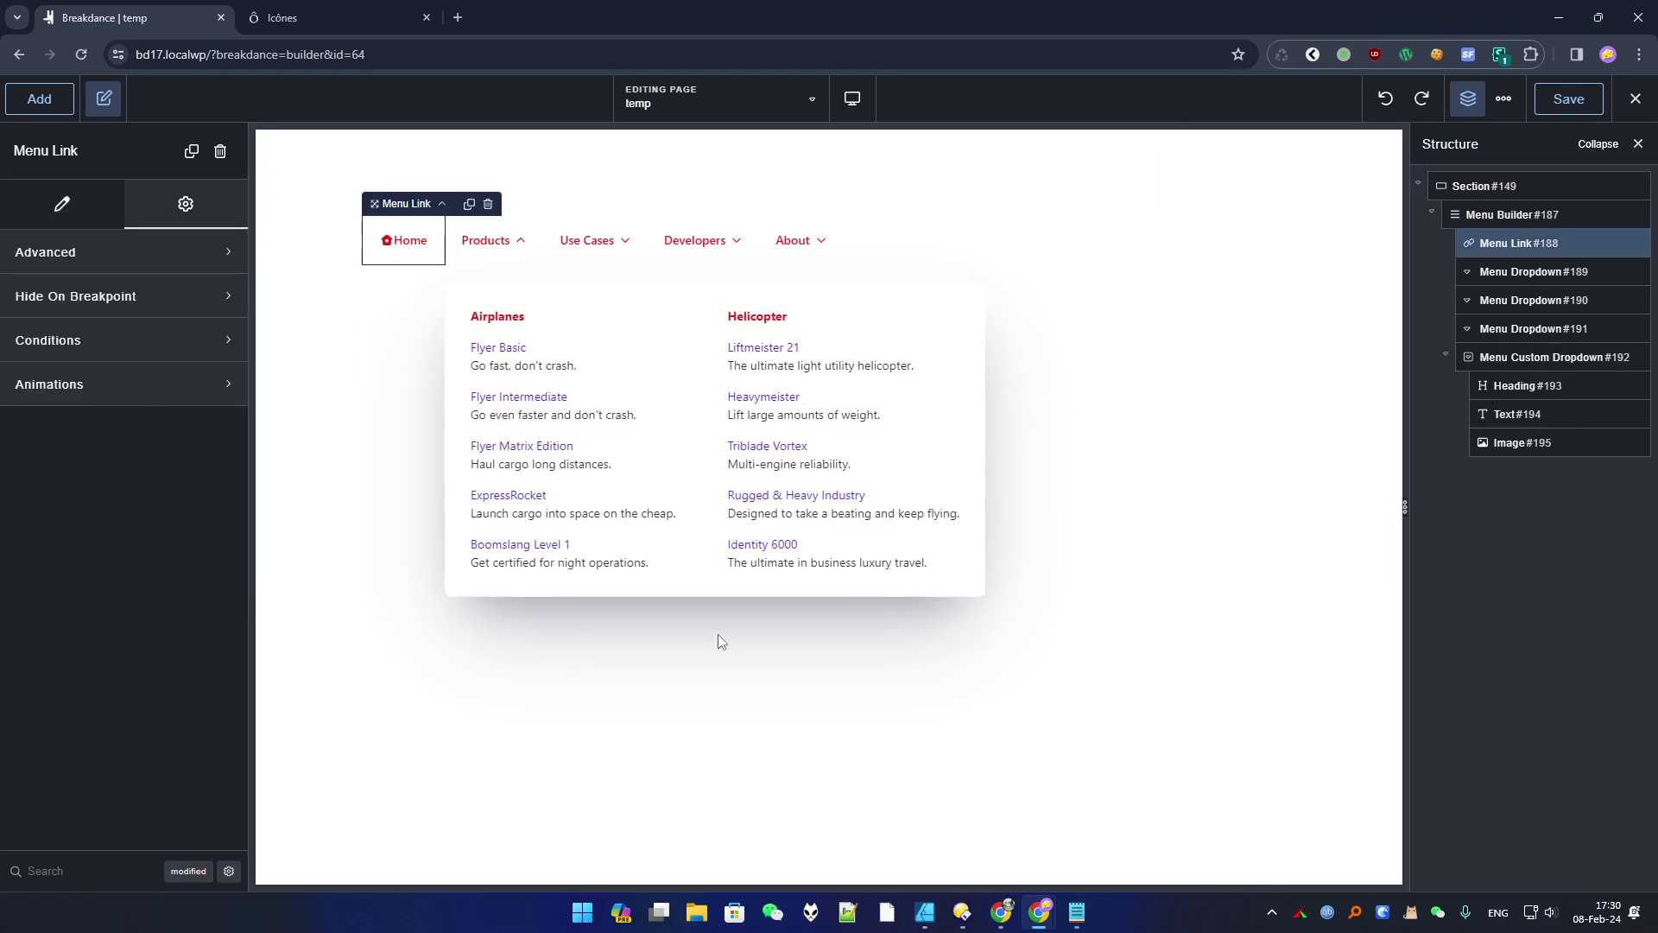
Replace the Notepad code with the angry-fill SVG and convert every double quote to a single quote.
click(1076, 911)
click(605, 633)
key(ctrl+a)
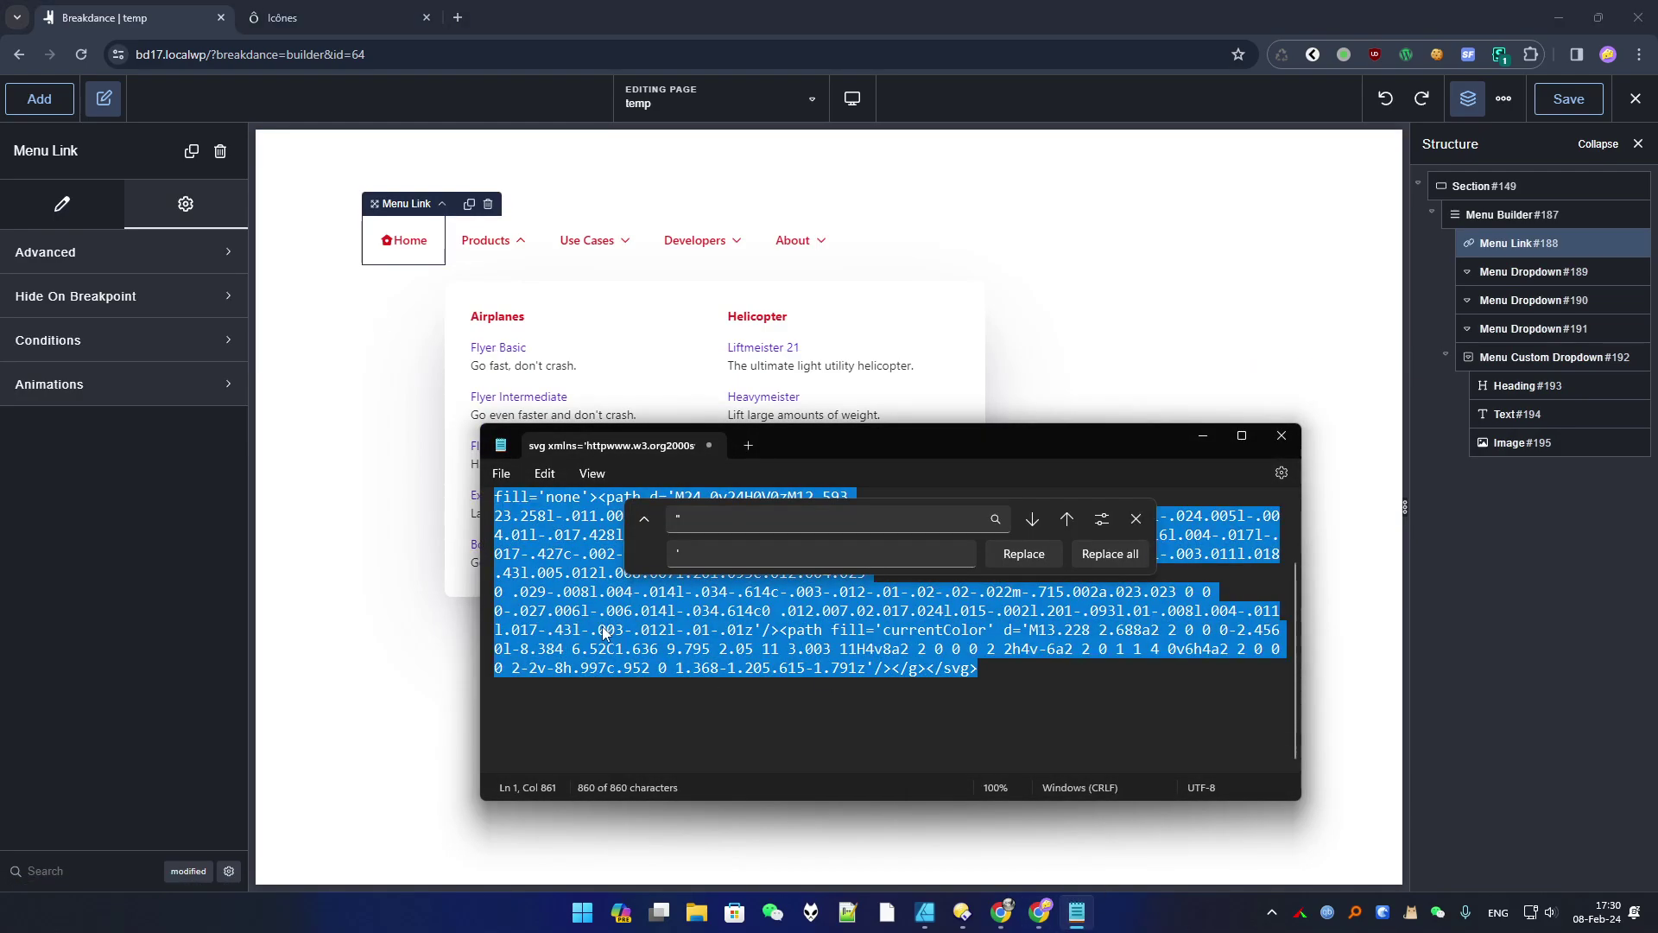
key(ctrl+x)
key(ctrl+v)
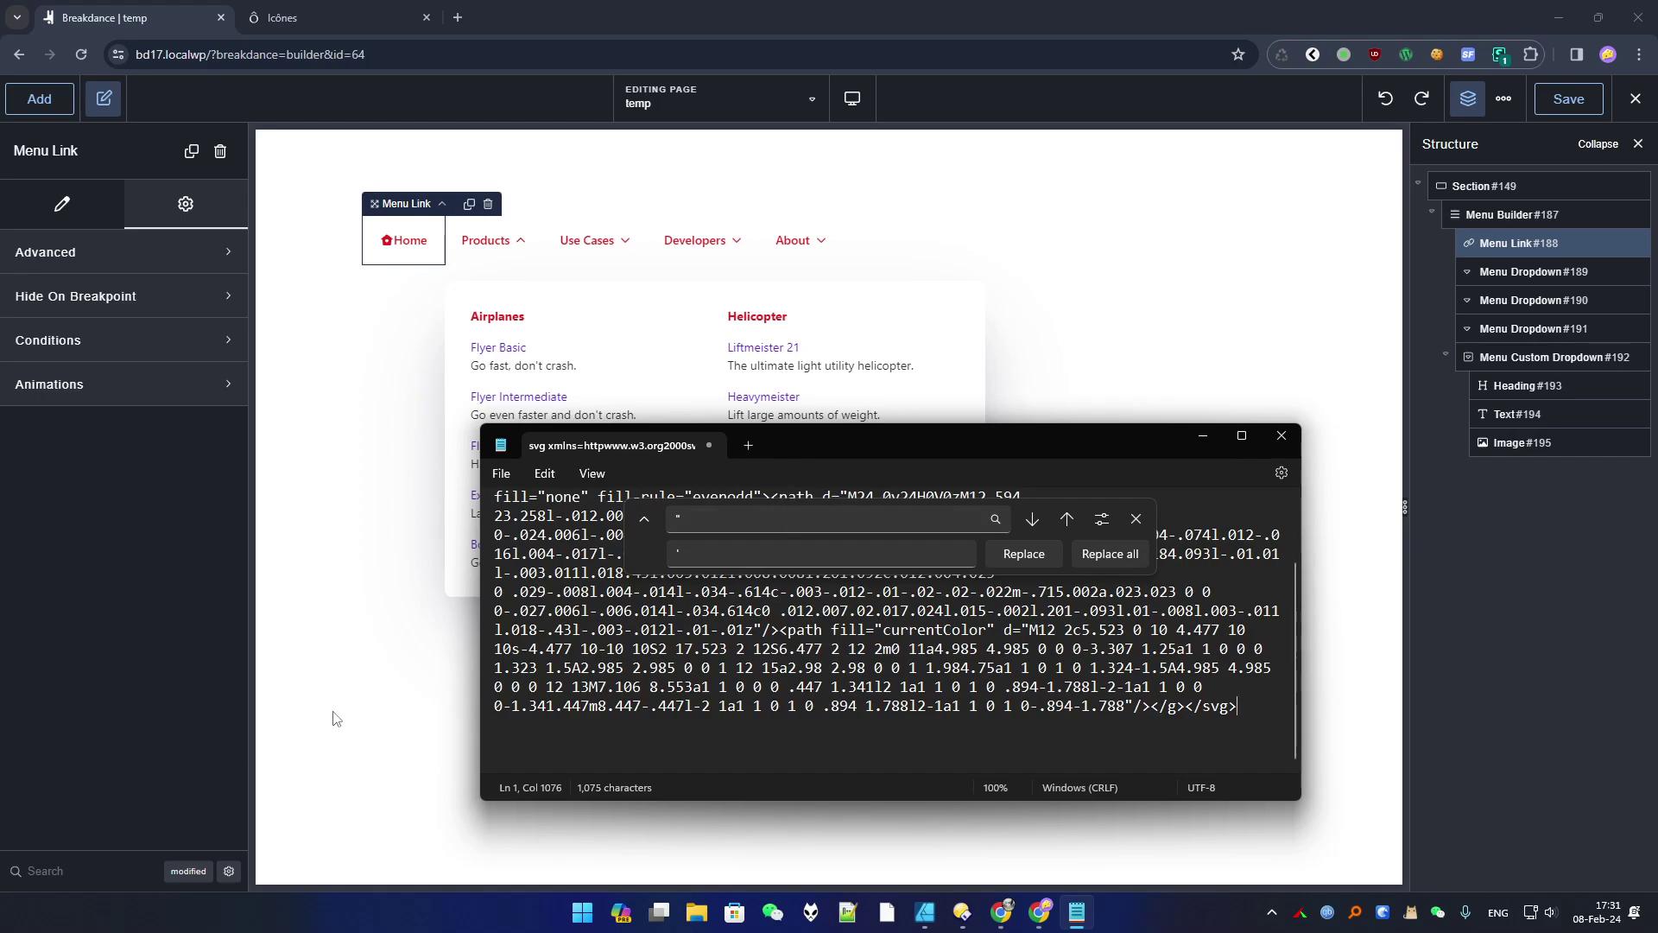
drag(537, 497, 542, 500)
click(704, 549)
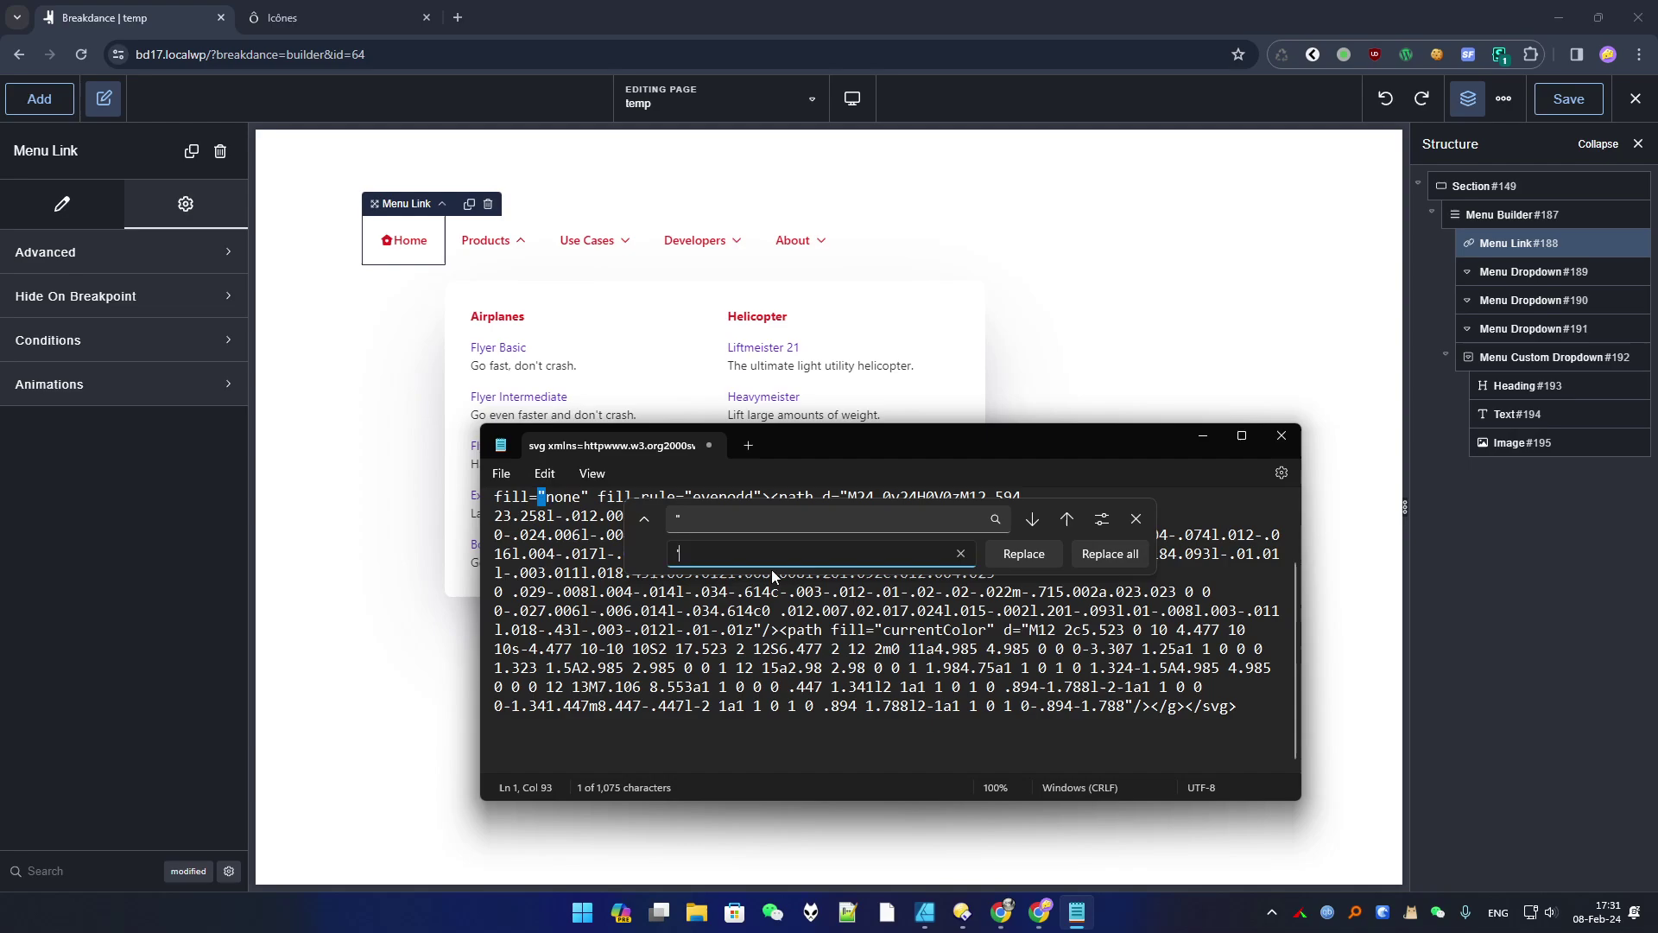
click(1114, 554)
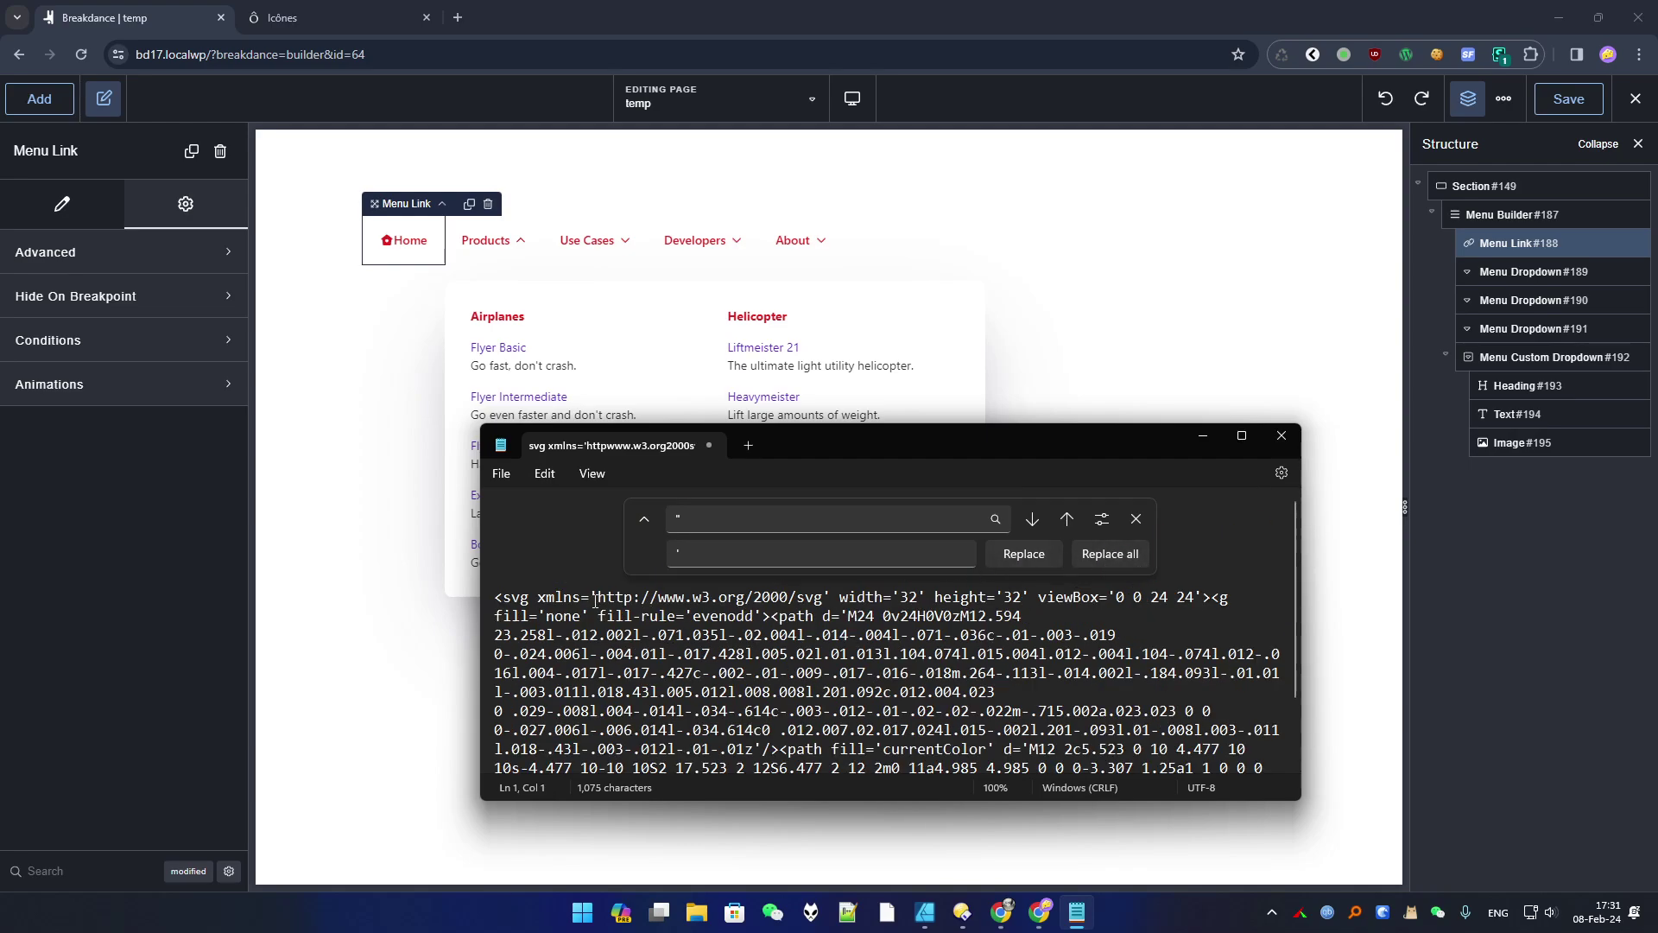
key(ctrl+a)
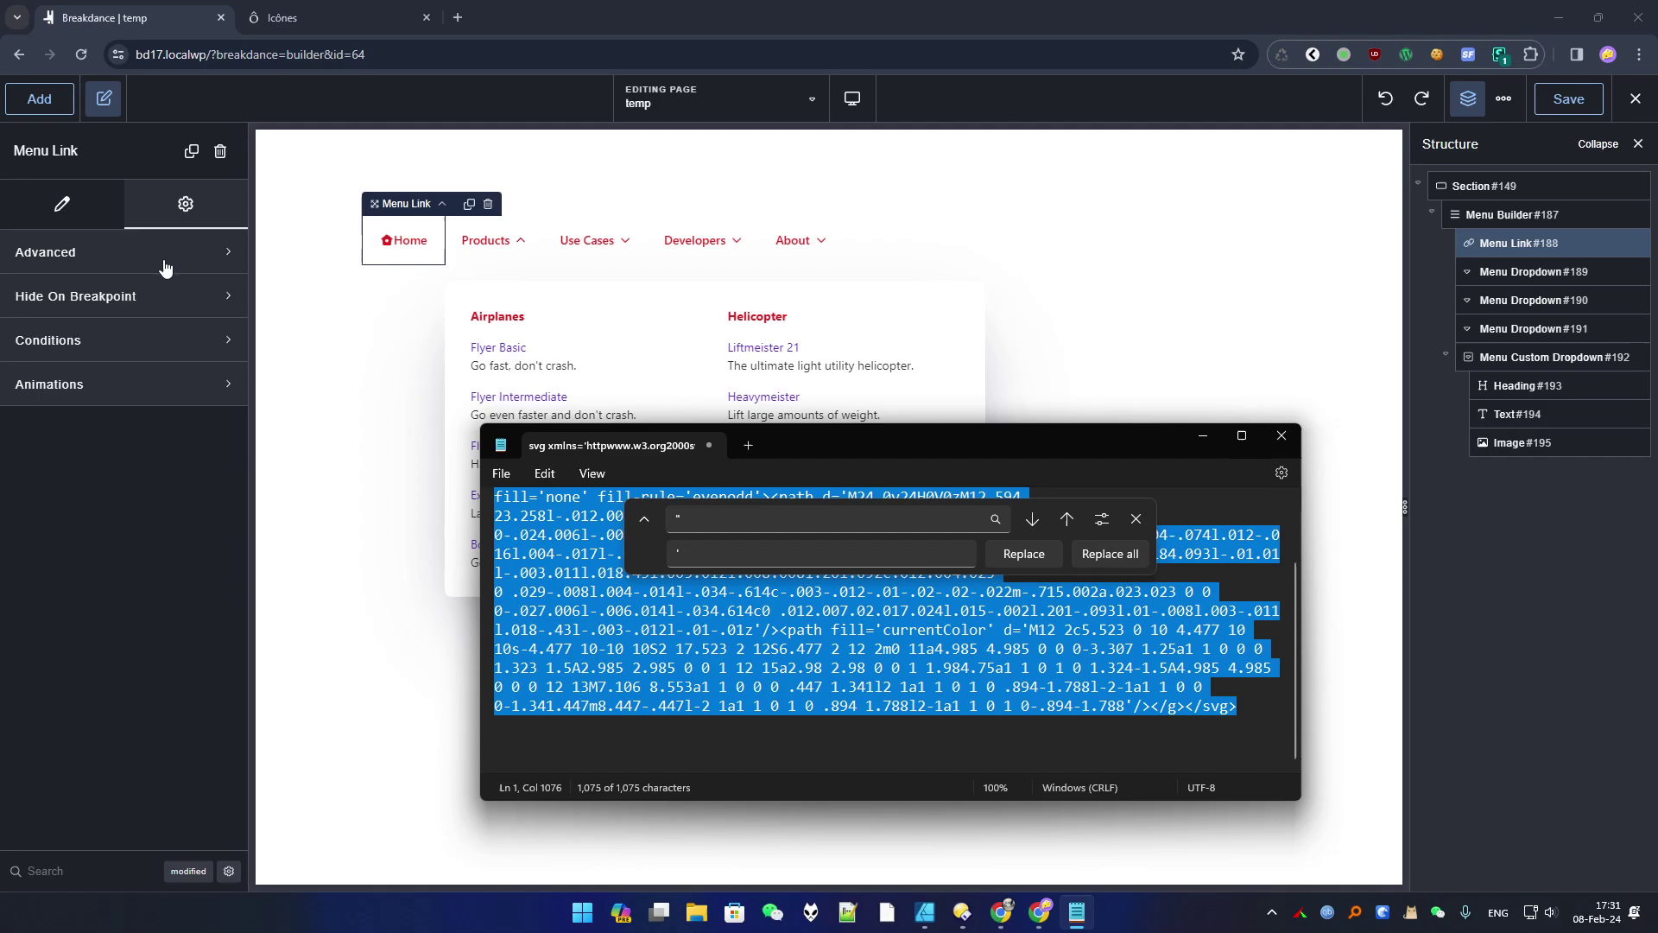
click(455, 250)
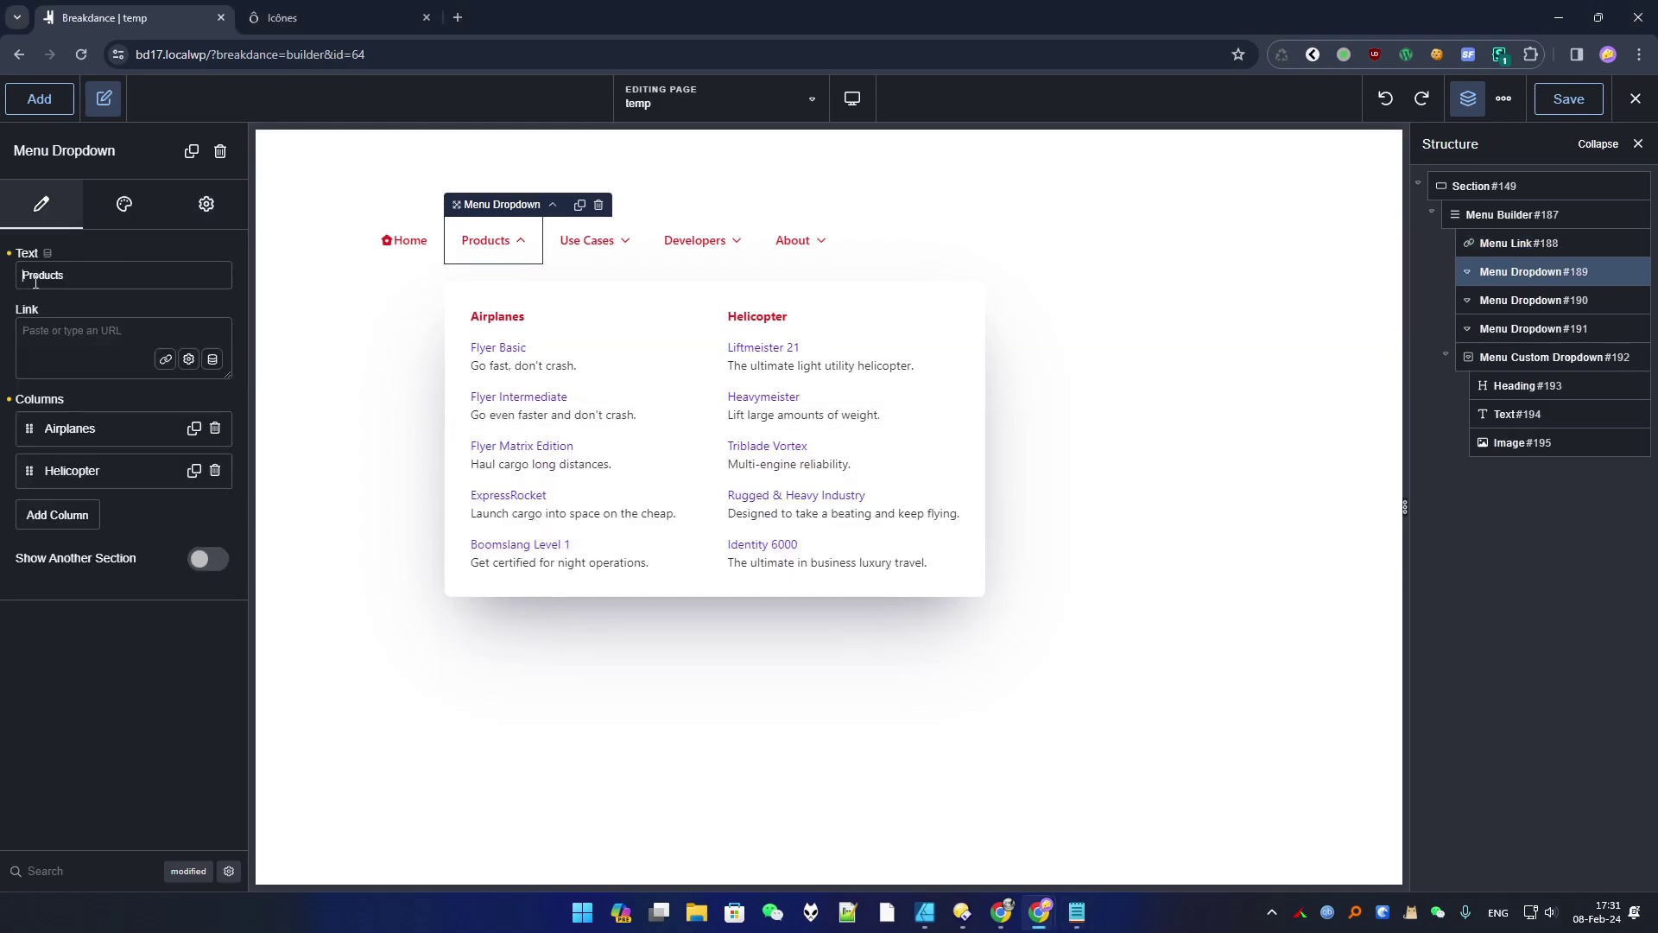
Paste the single-quoted angry-fill SVG into the Products dropdown's Text field and select it.
key(ctrl+v)
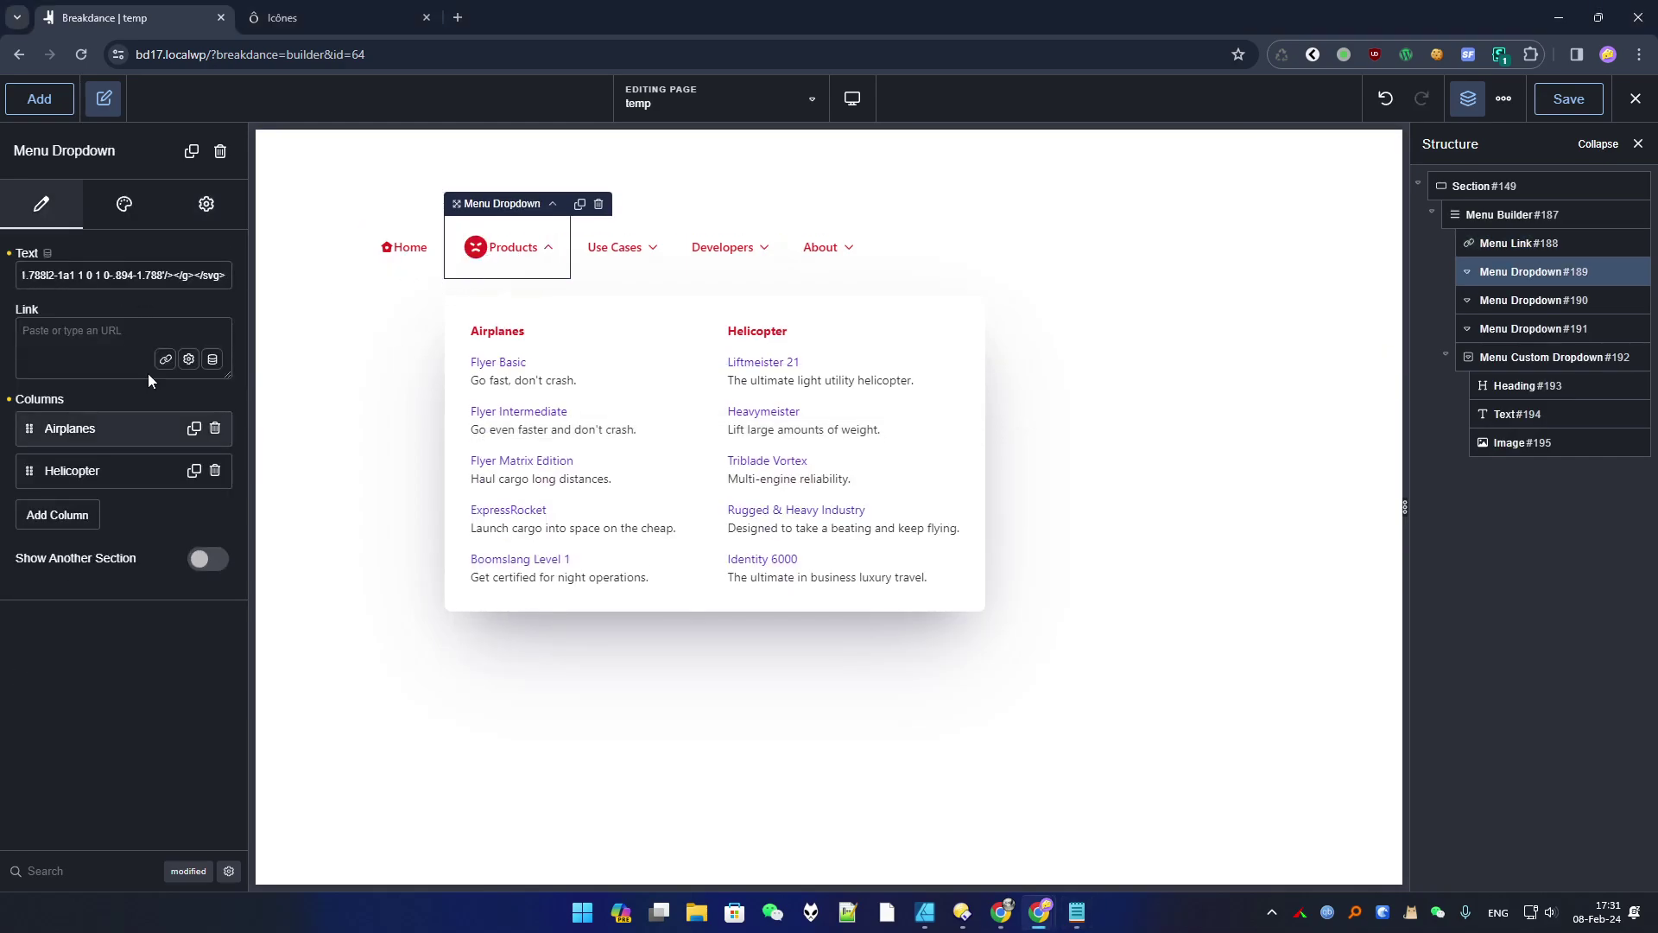
drag(161, 279, 3, 277)
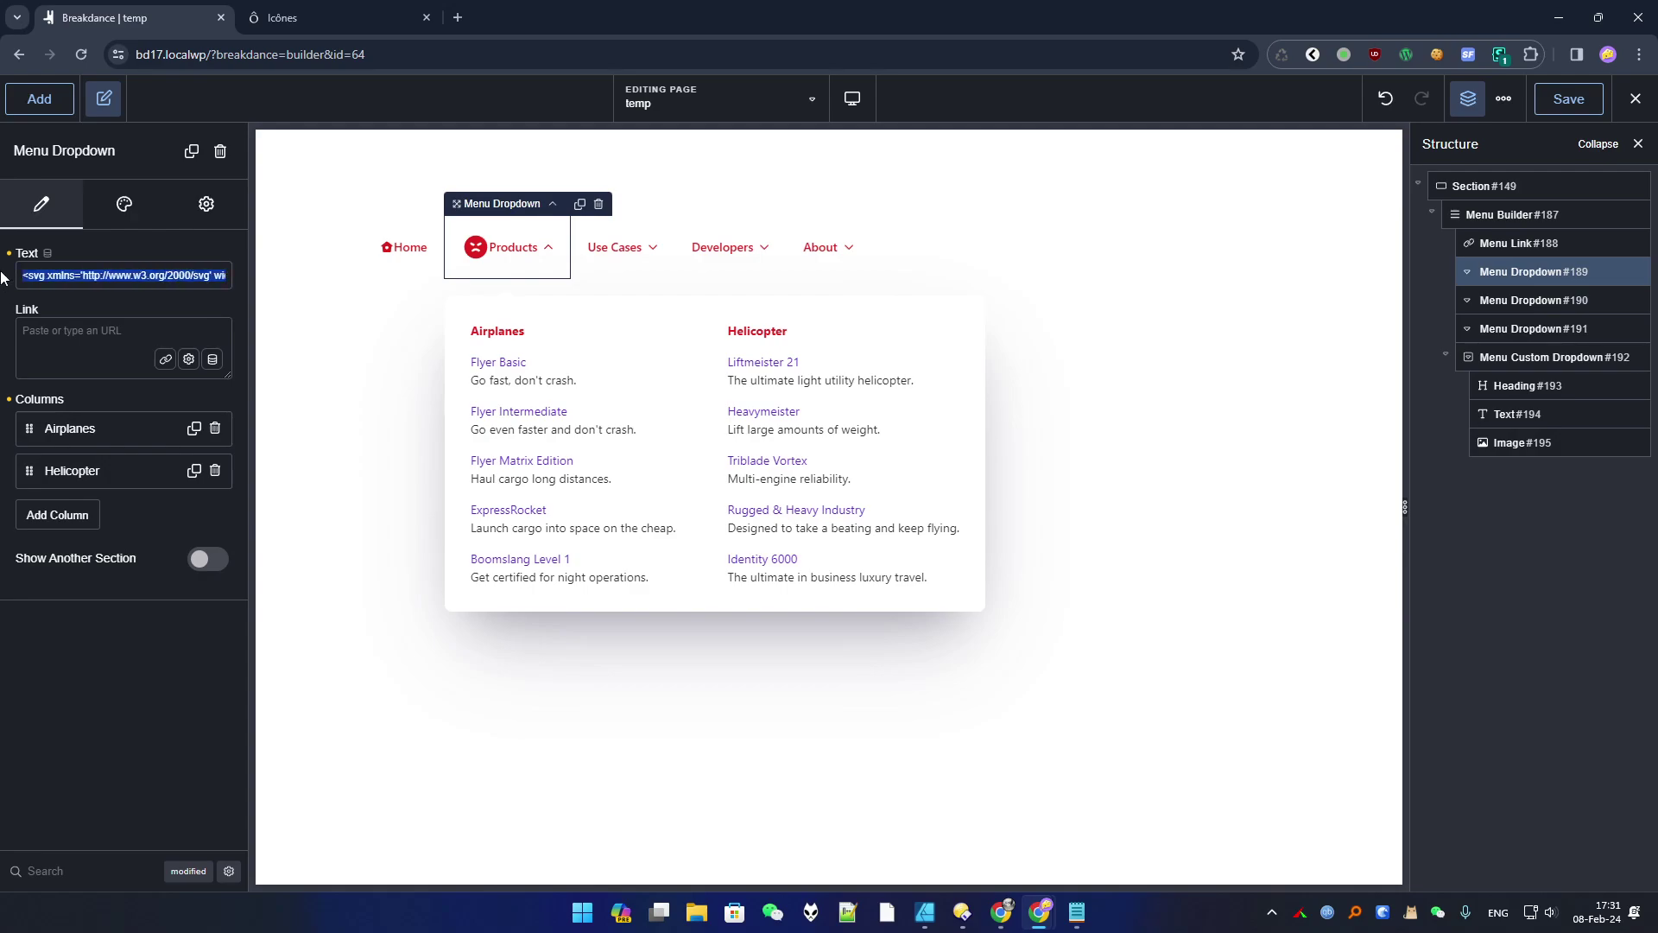
click(1077, 913)
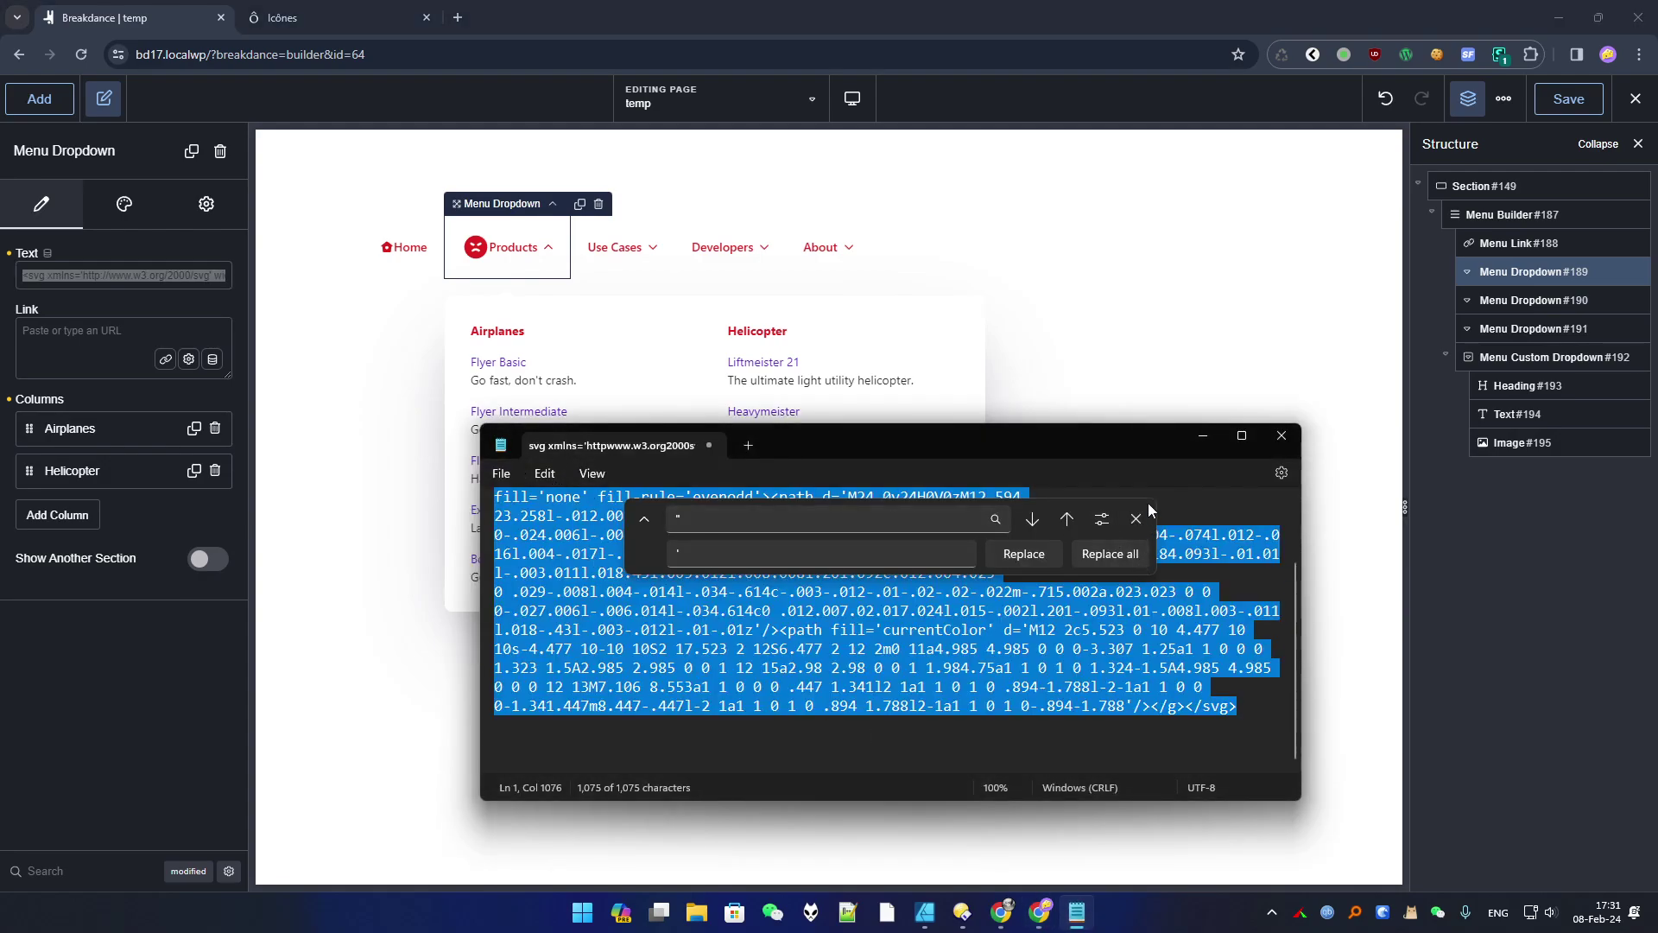
In Notepad, change the SVG's width and height from 32 to 16 and select all.
key(Escape)
click(976, 549)
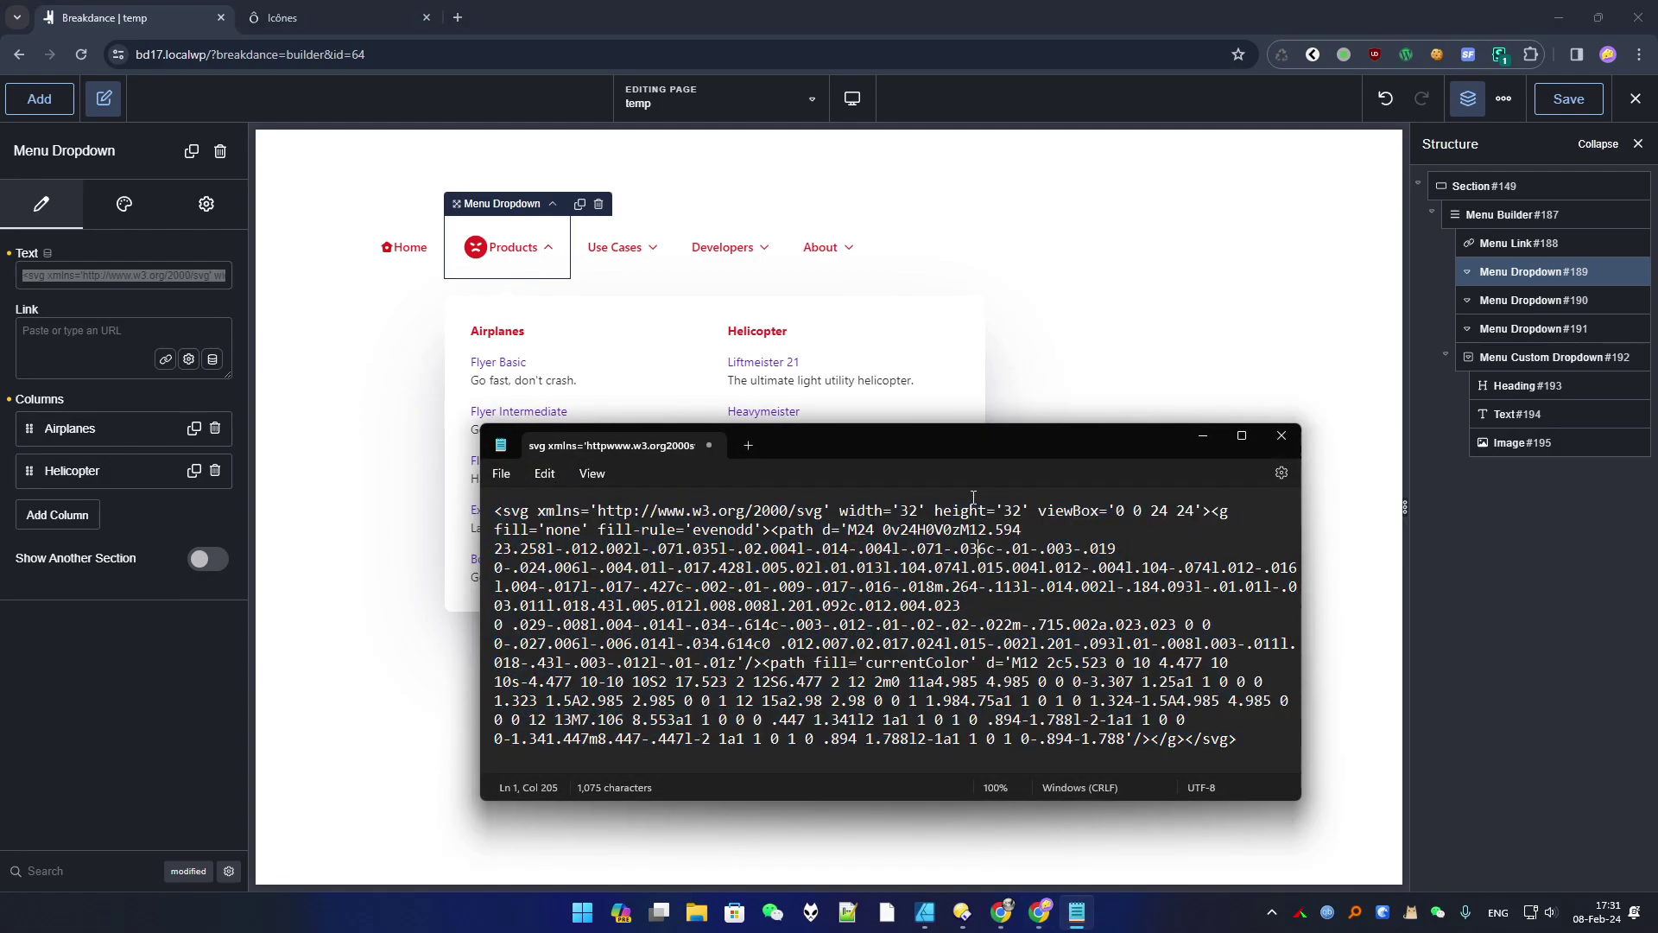
double_click(914, 511)
text(16)
key(shift+Right)
key(shift+Right)
text(16)
key(ctrl+a)
key(ctrl+c)
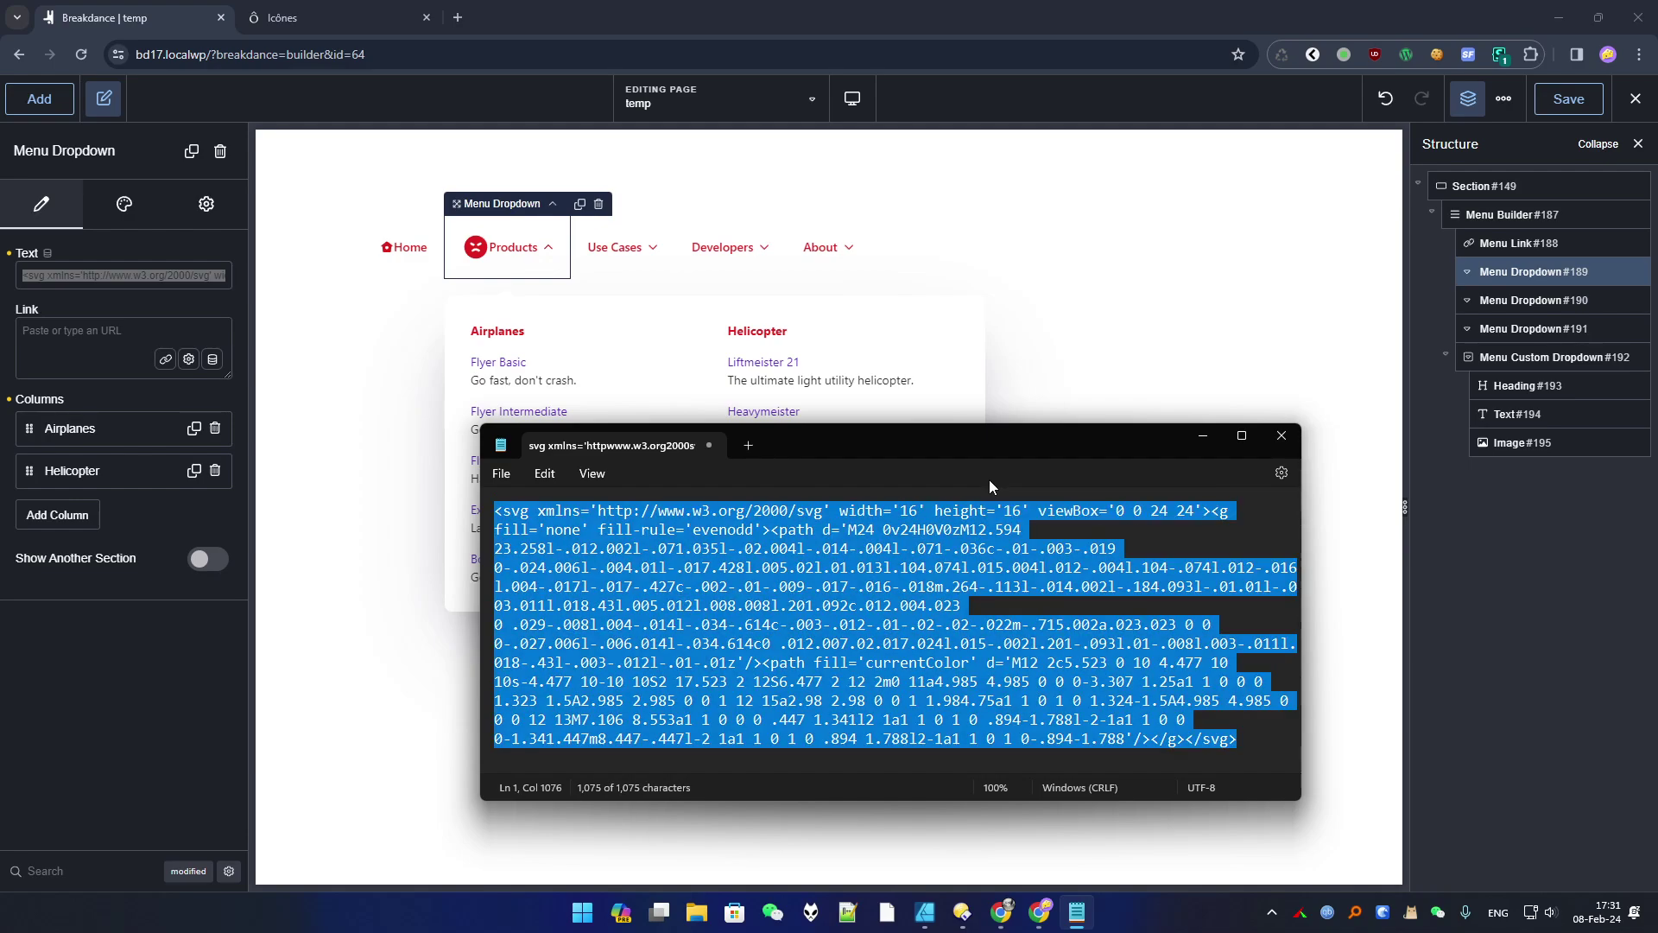
Replace the Products label with the resized SVG followed by the text 'Products'.
click(186, 282)
key(ctrl+a)
key(ctrl+v)
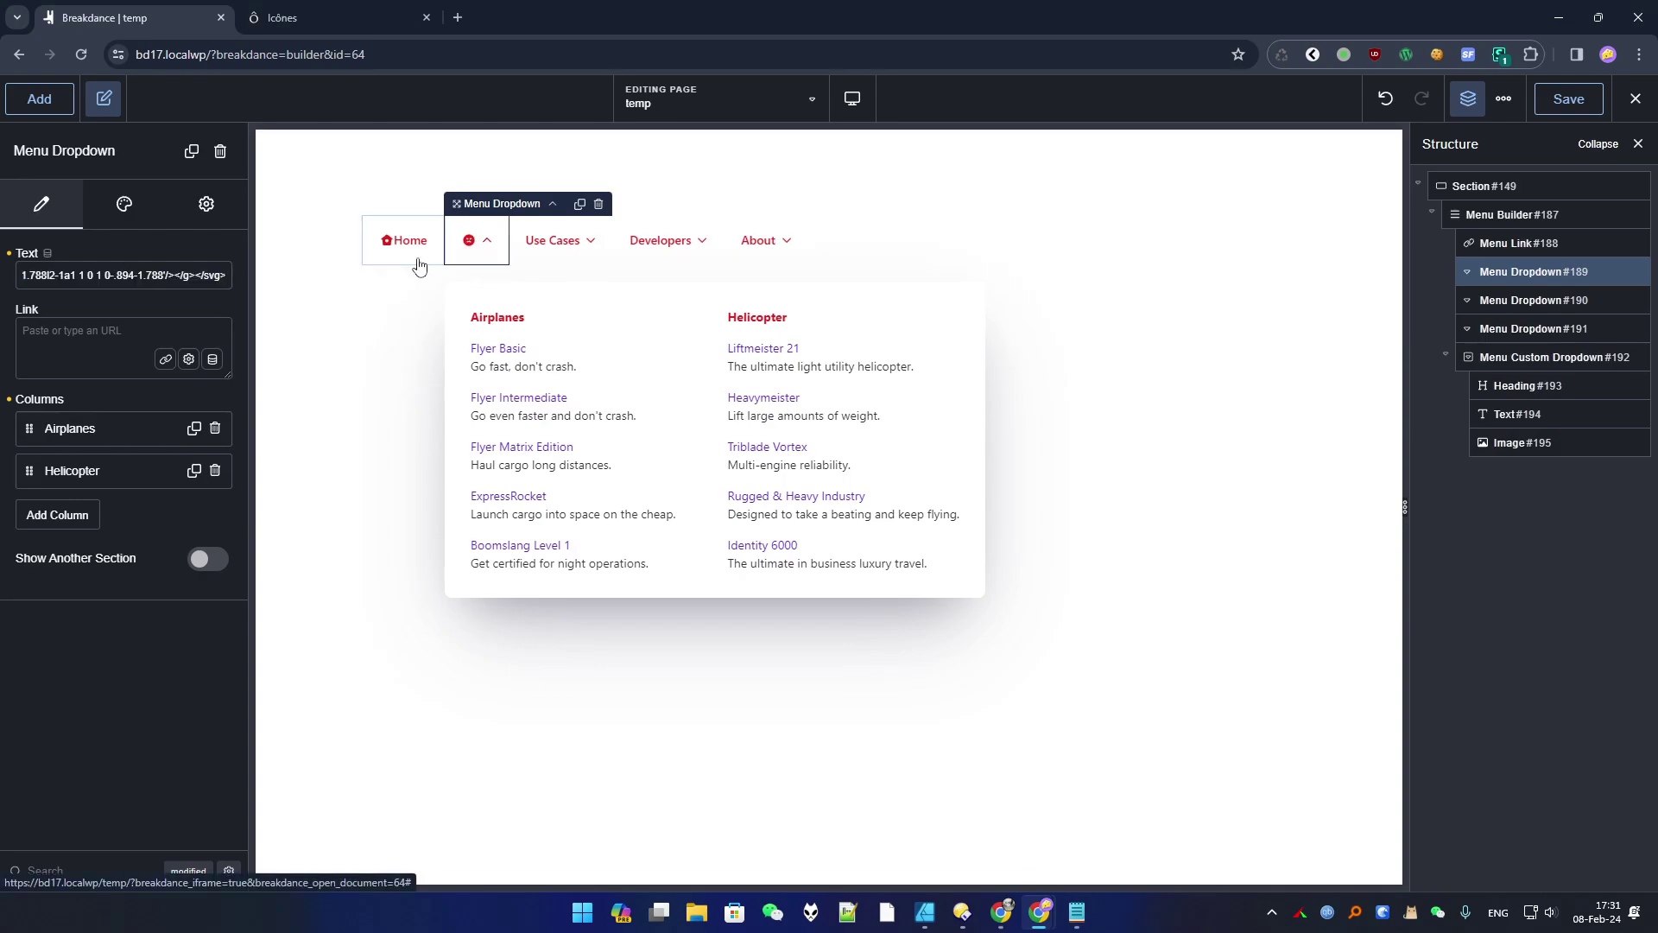
text(Products)
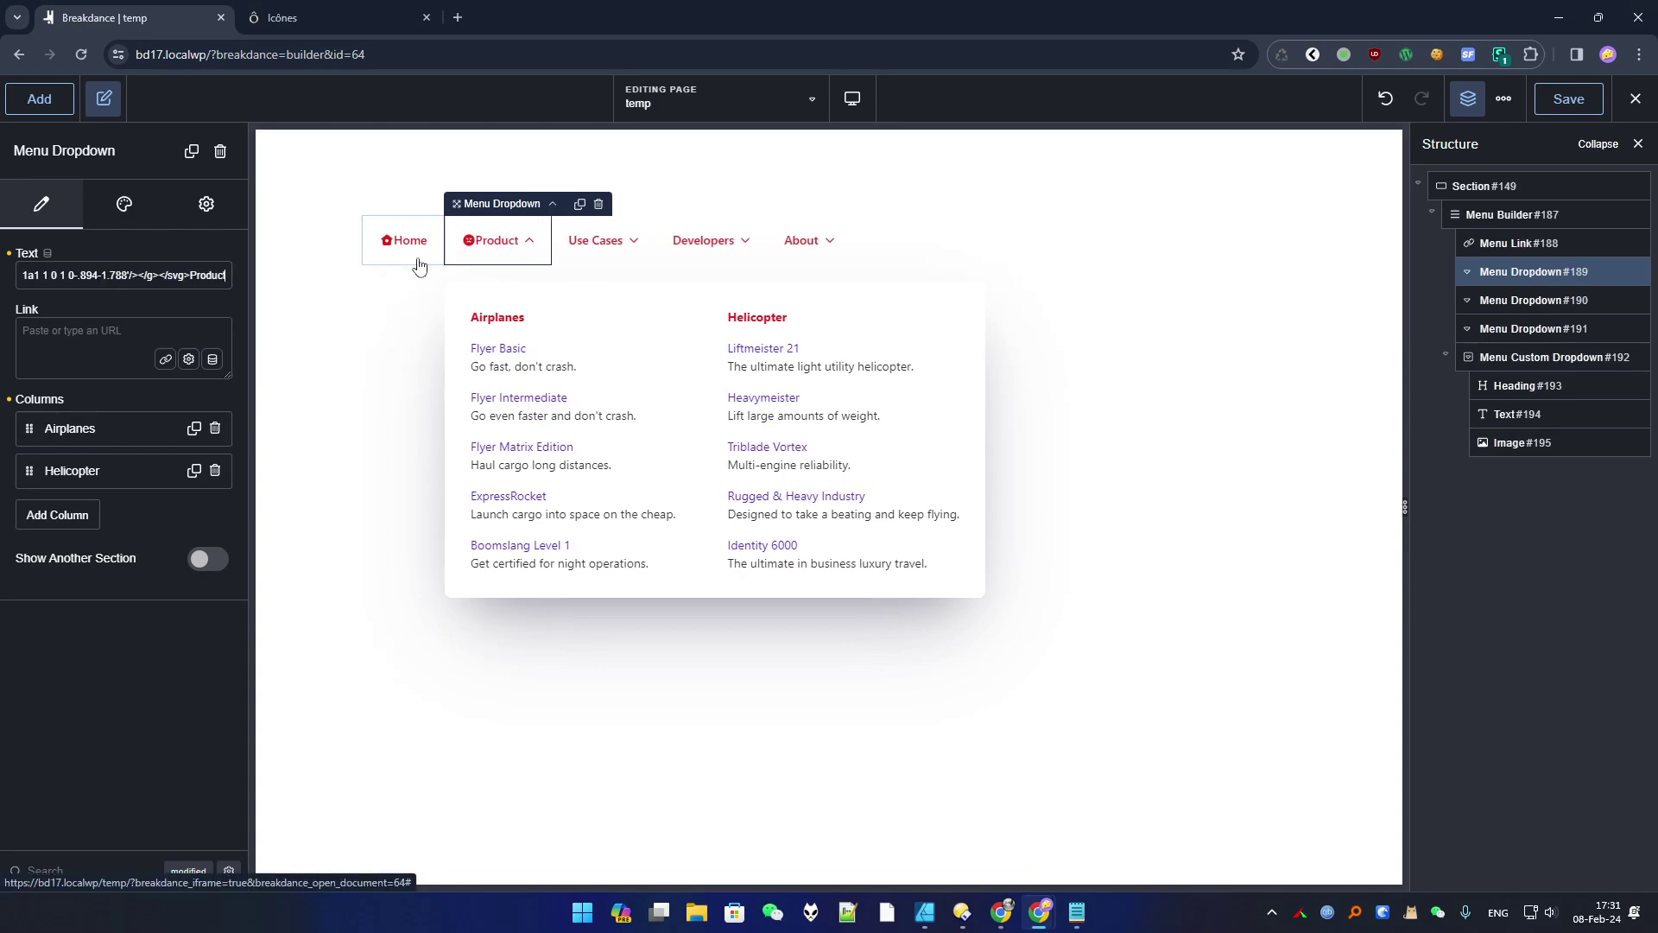
Undo and redo the Products dropdown edits until the menu renders without the XML parse error.
click(369, 385)
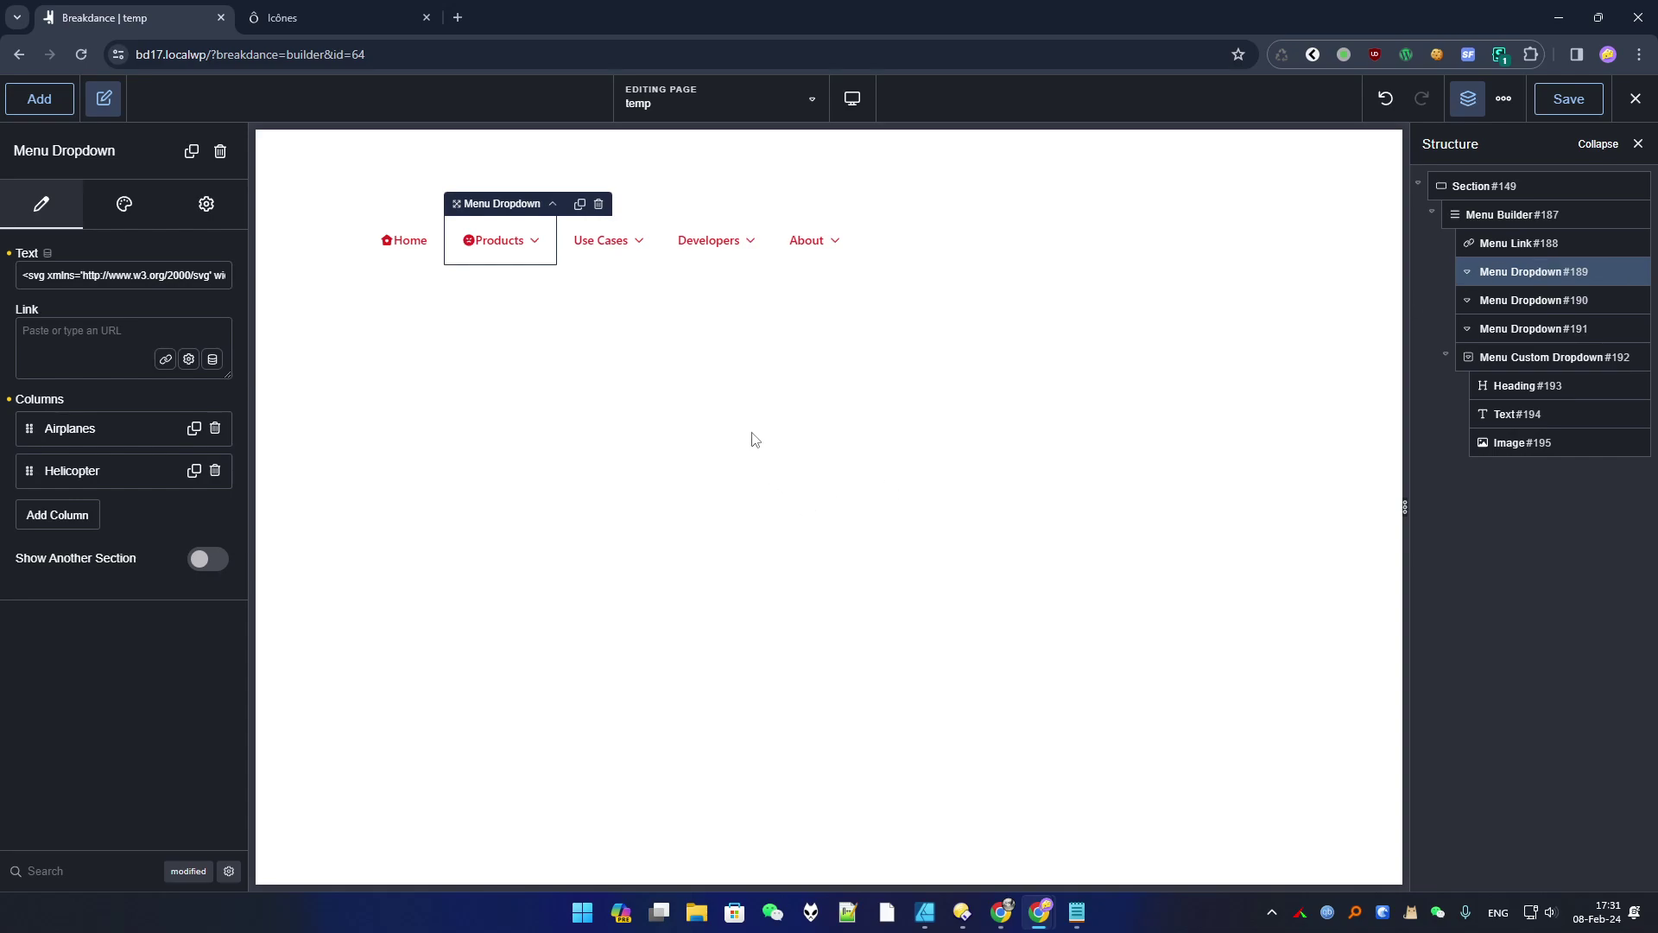
click(396, 247)
click(494, 250)
click(406, 242)
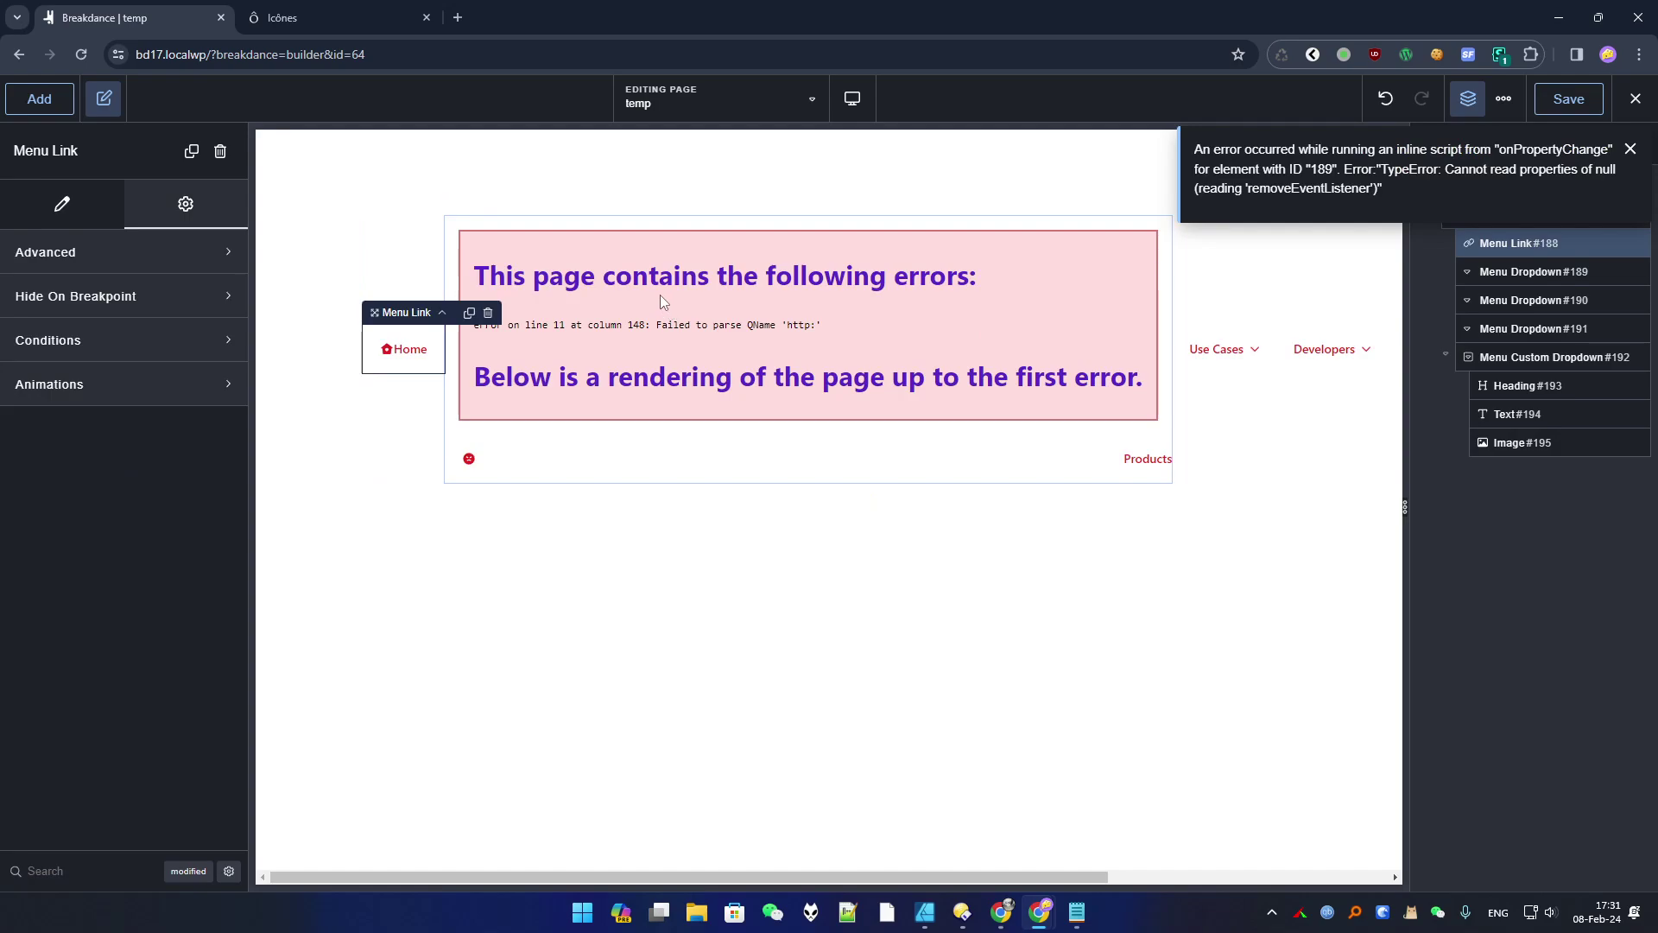
click(1503, 271)
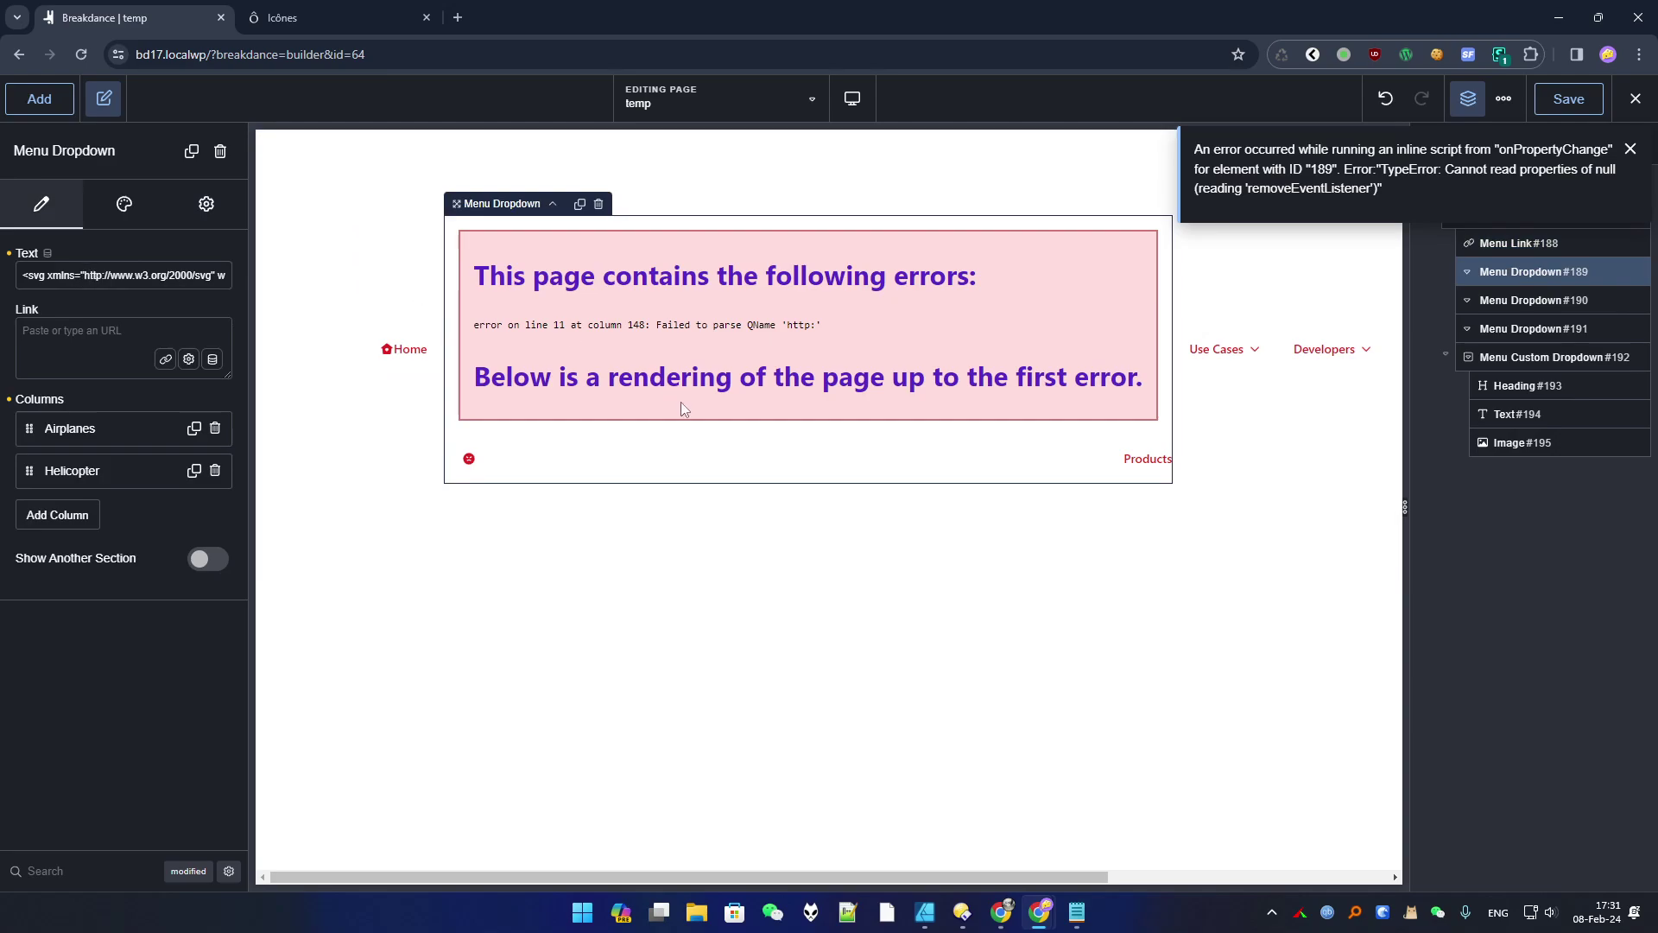
key(ctrl+z)
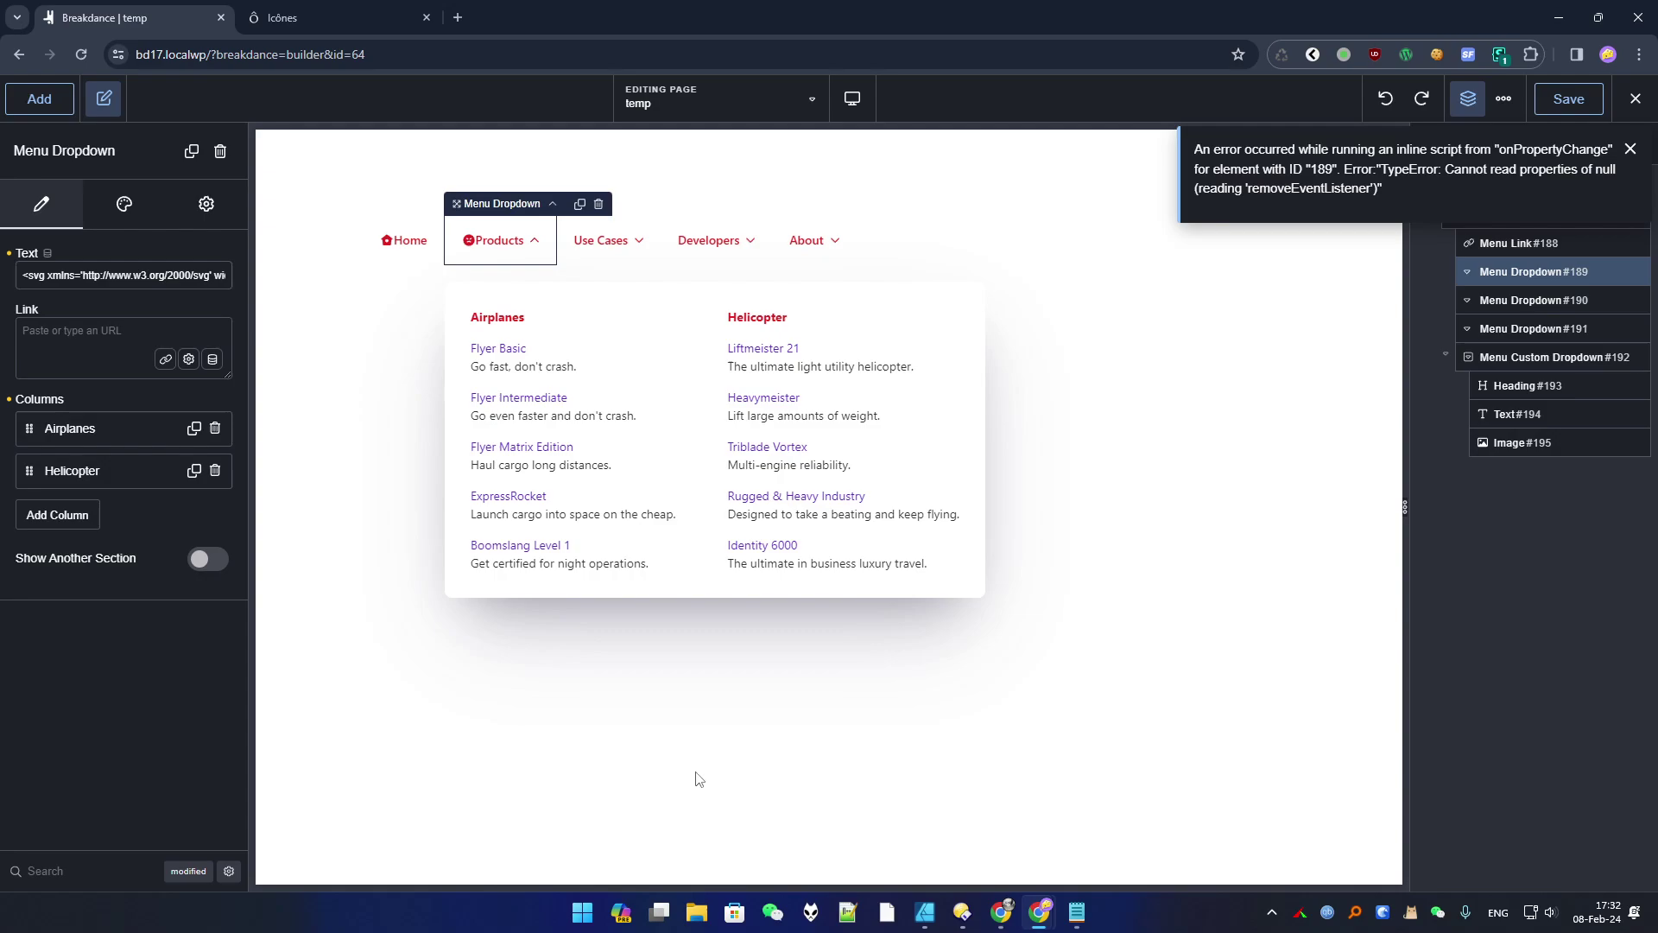
click(408, 245)
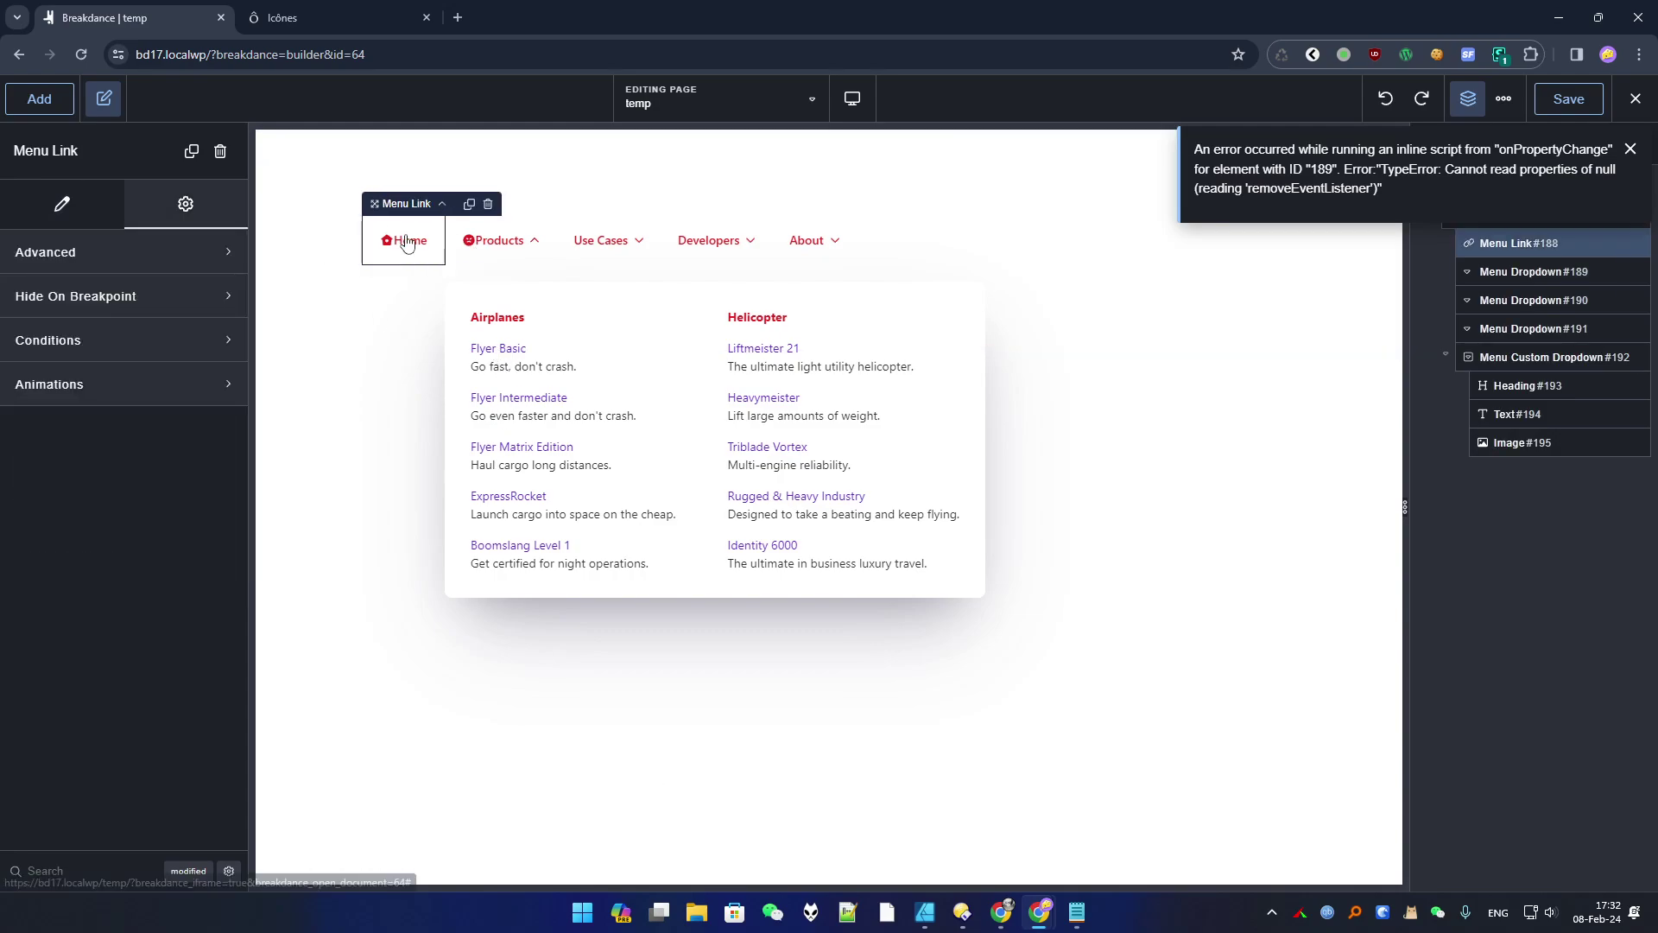
key(ctrl+shift+z)
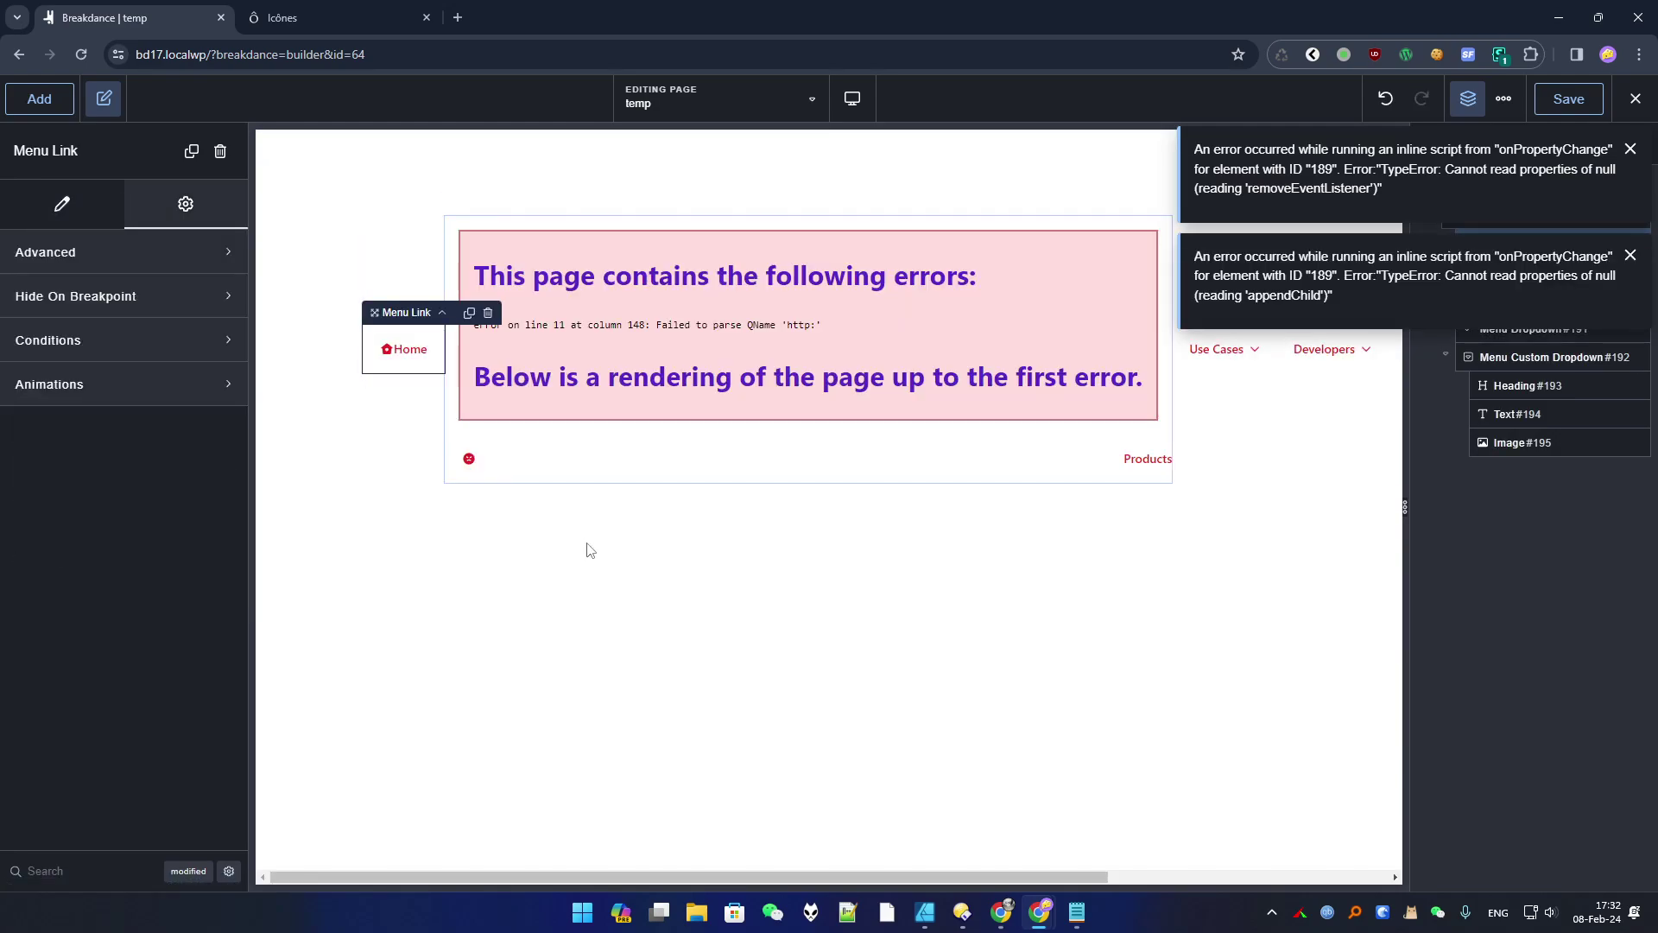
key(ctrl+z)
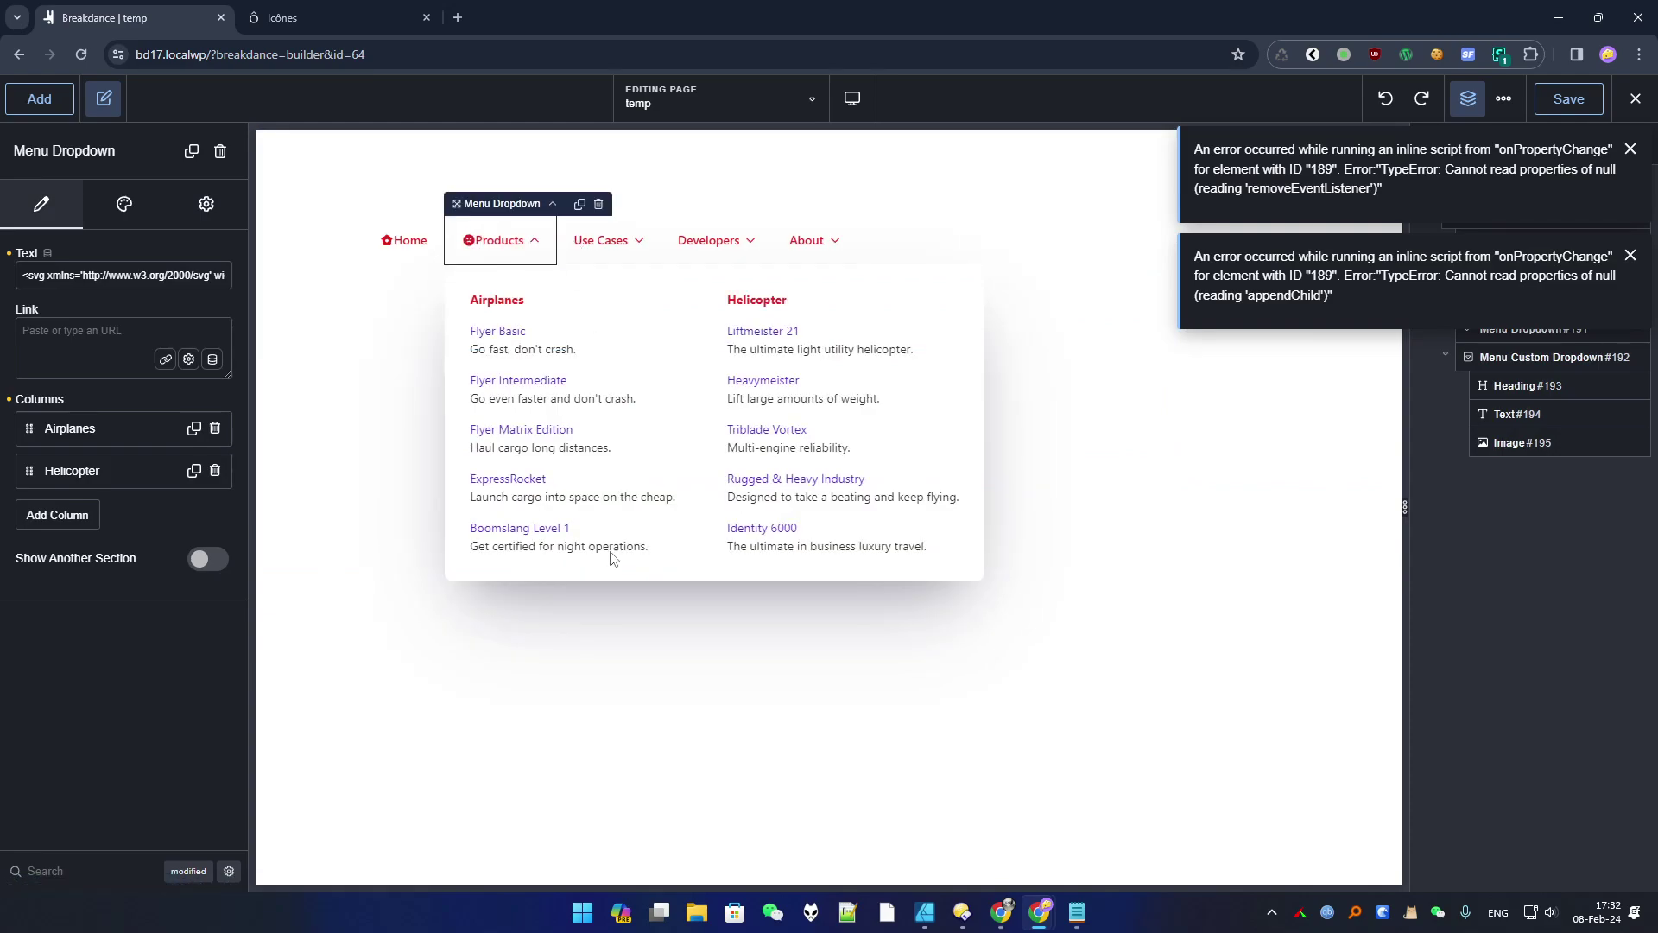
Dismiss the error notices, save, and preview the icon menu on the front end before returning to the builder.
mouse_move(1284, 161)
click(1211, 120)
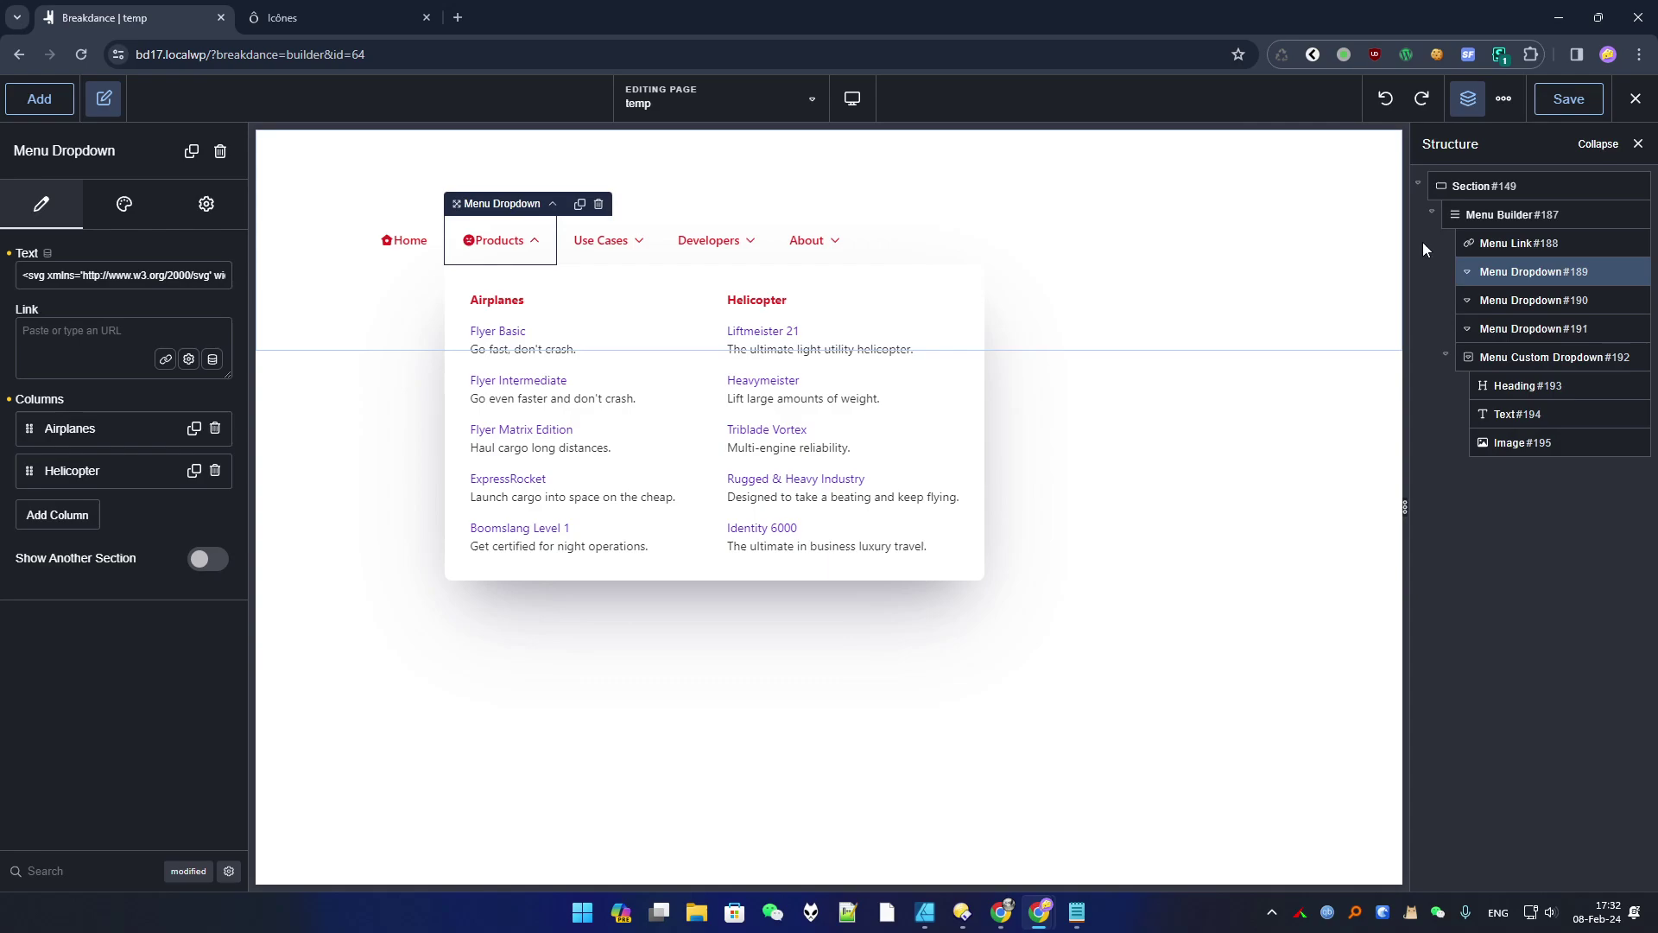
mouse_move(1635, 98)
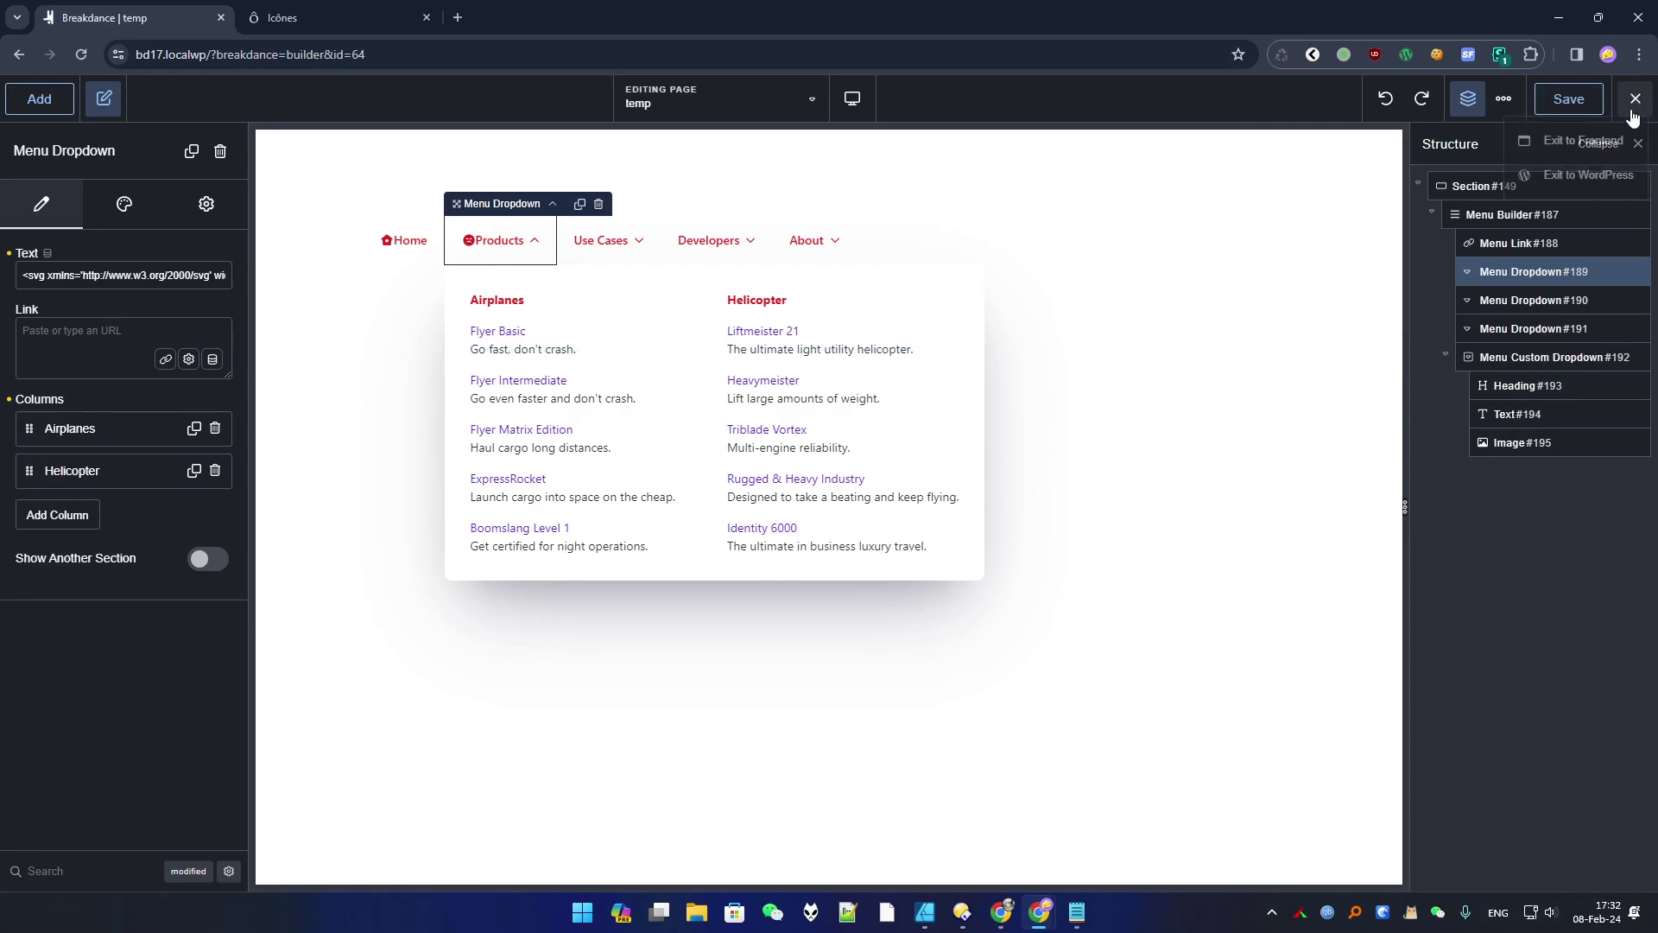
click(1605, 138)
click(316, 17)
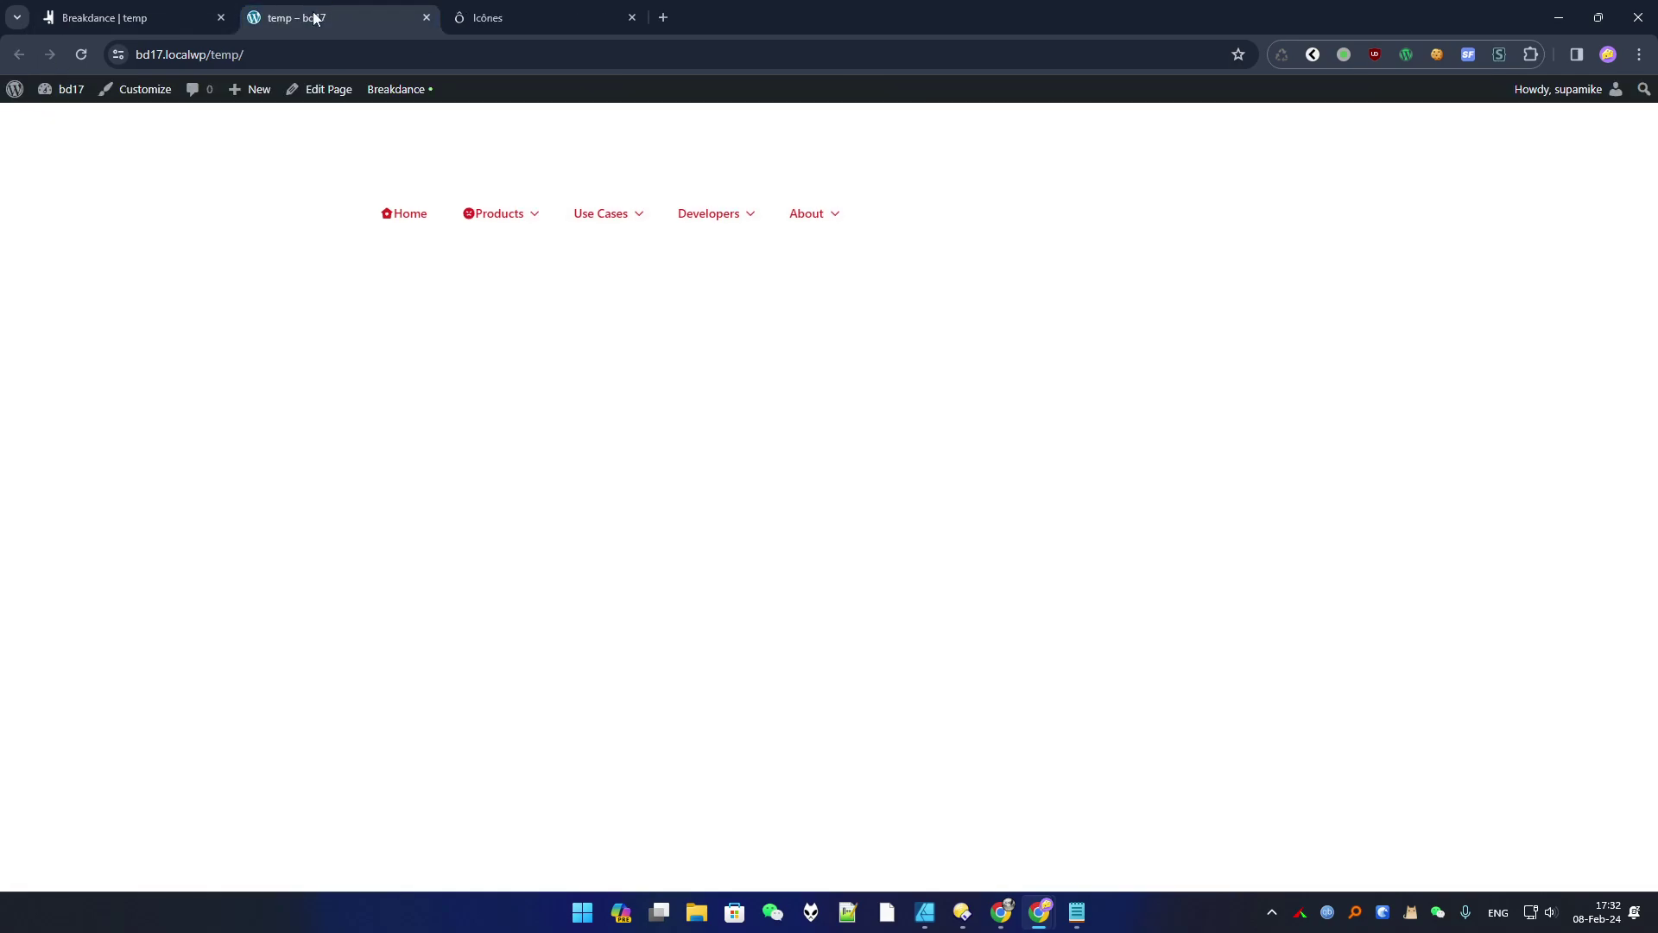
click(75, 7)
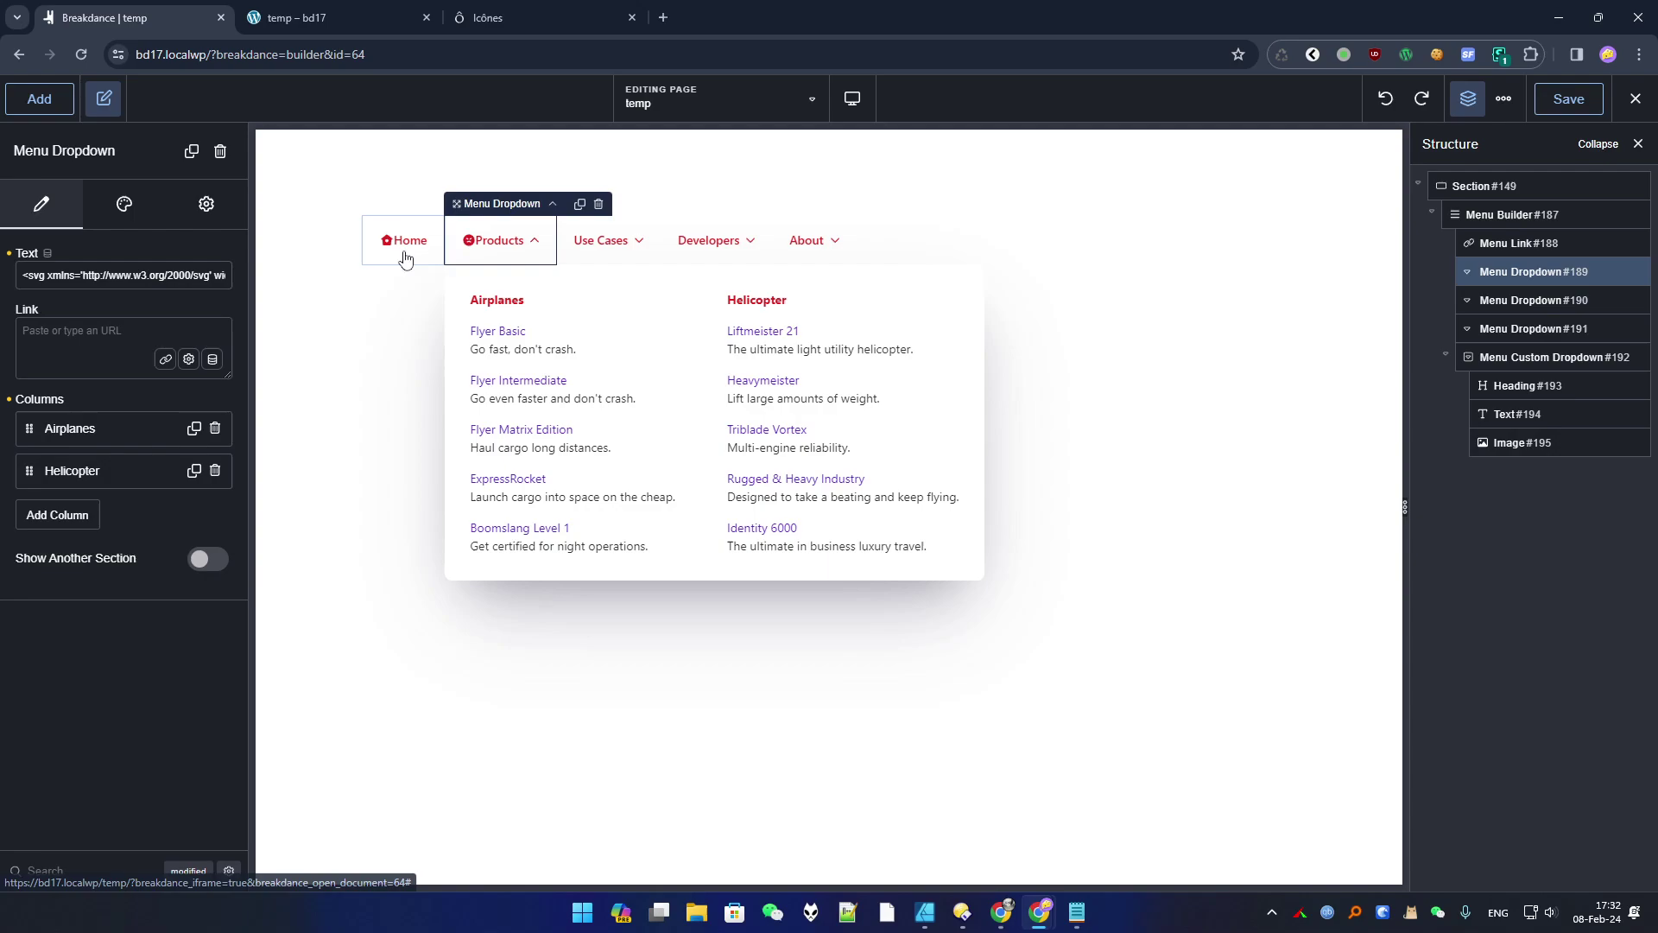
Add Menu Builder custom CSS '%%SELECTOR%% .breakdance-menu-link { gap:5px; }', after briefly testing a 50px gap.
click(1501, 212)
click(197, 214)
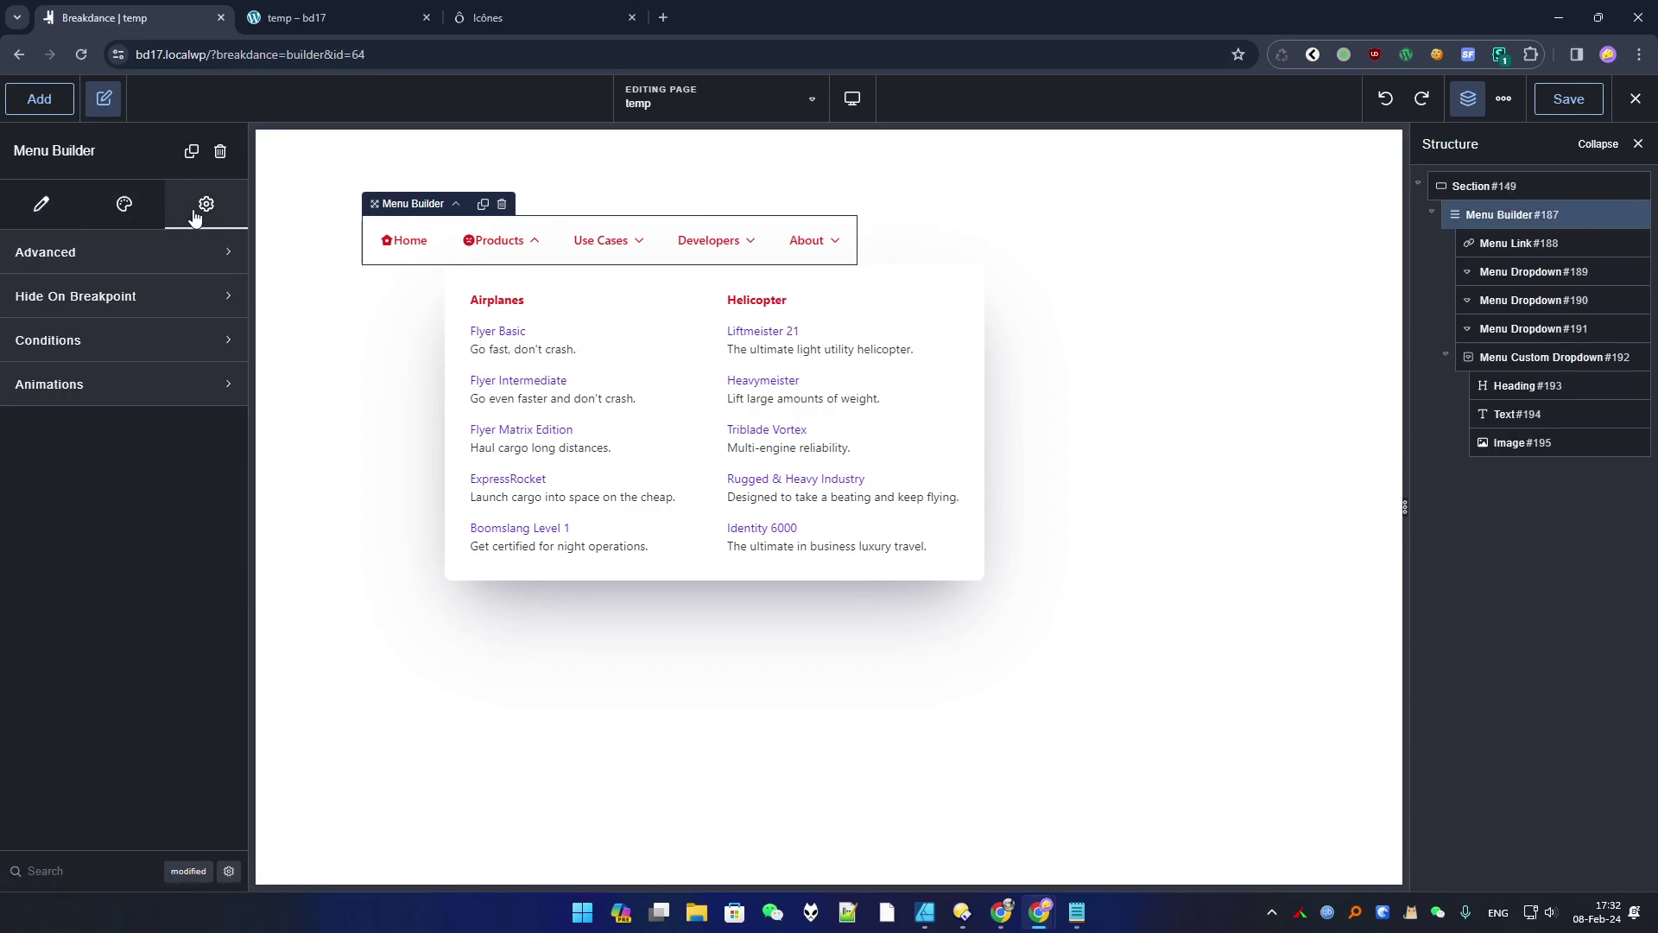
click(112, 253)
click(91, 347)
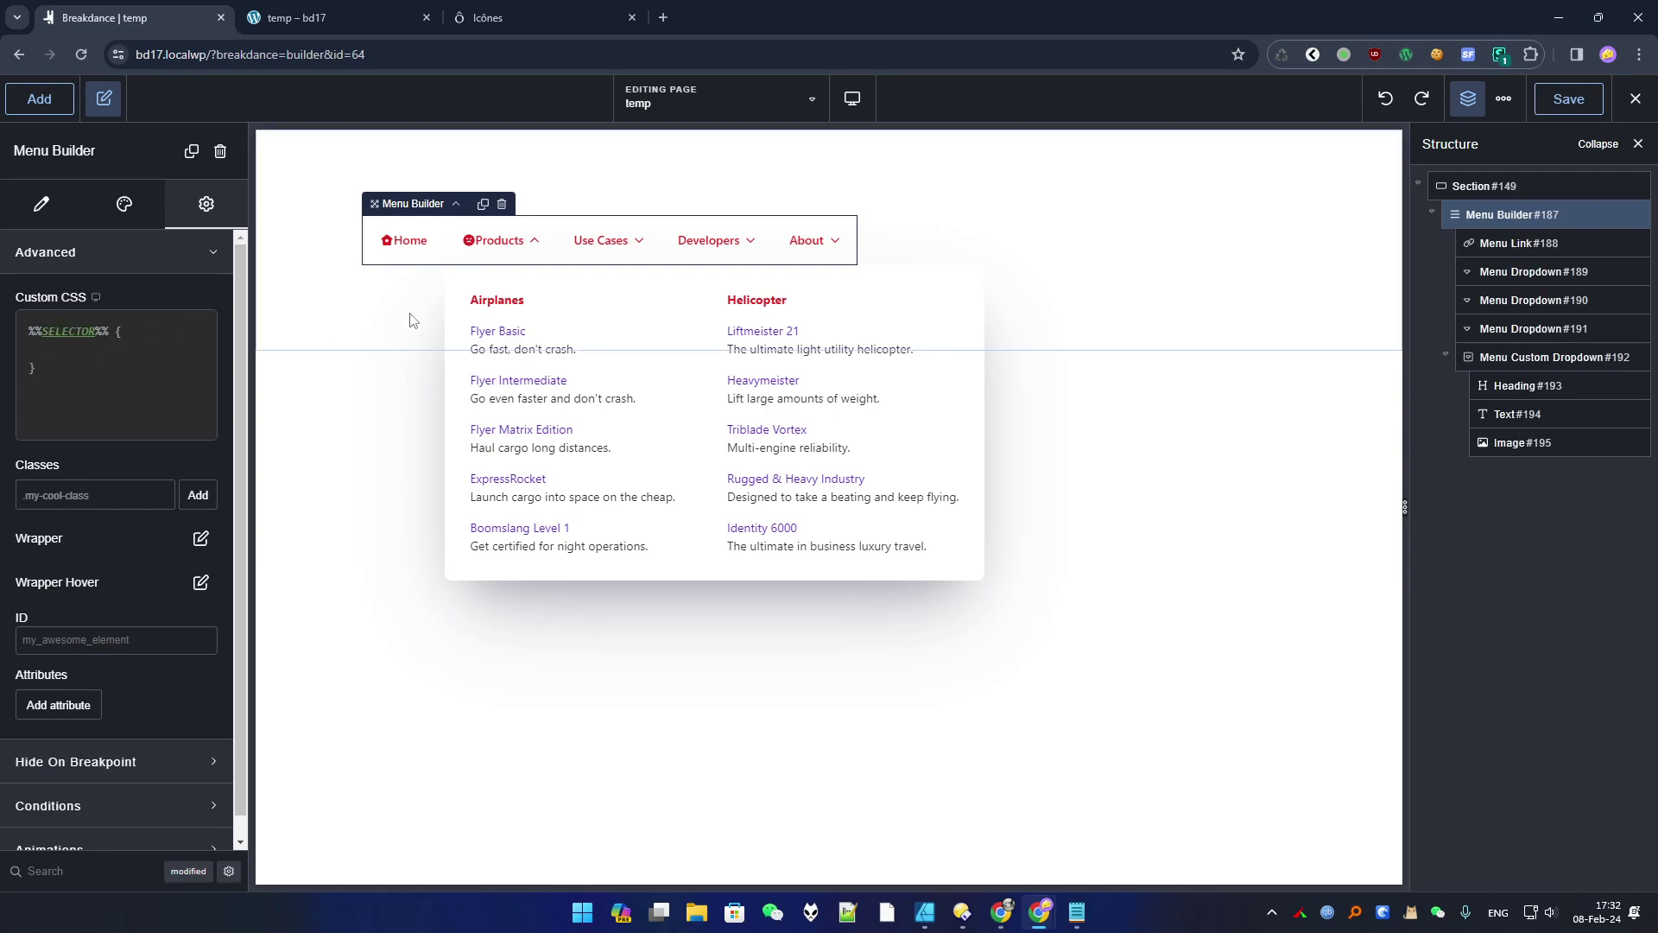
text(.breakdance-menu-link)
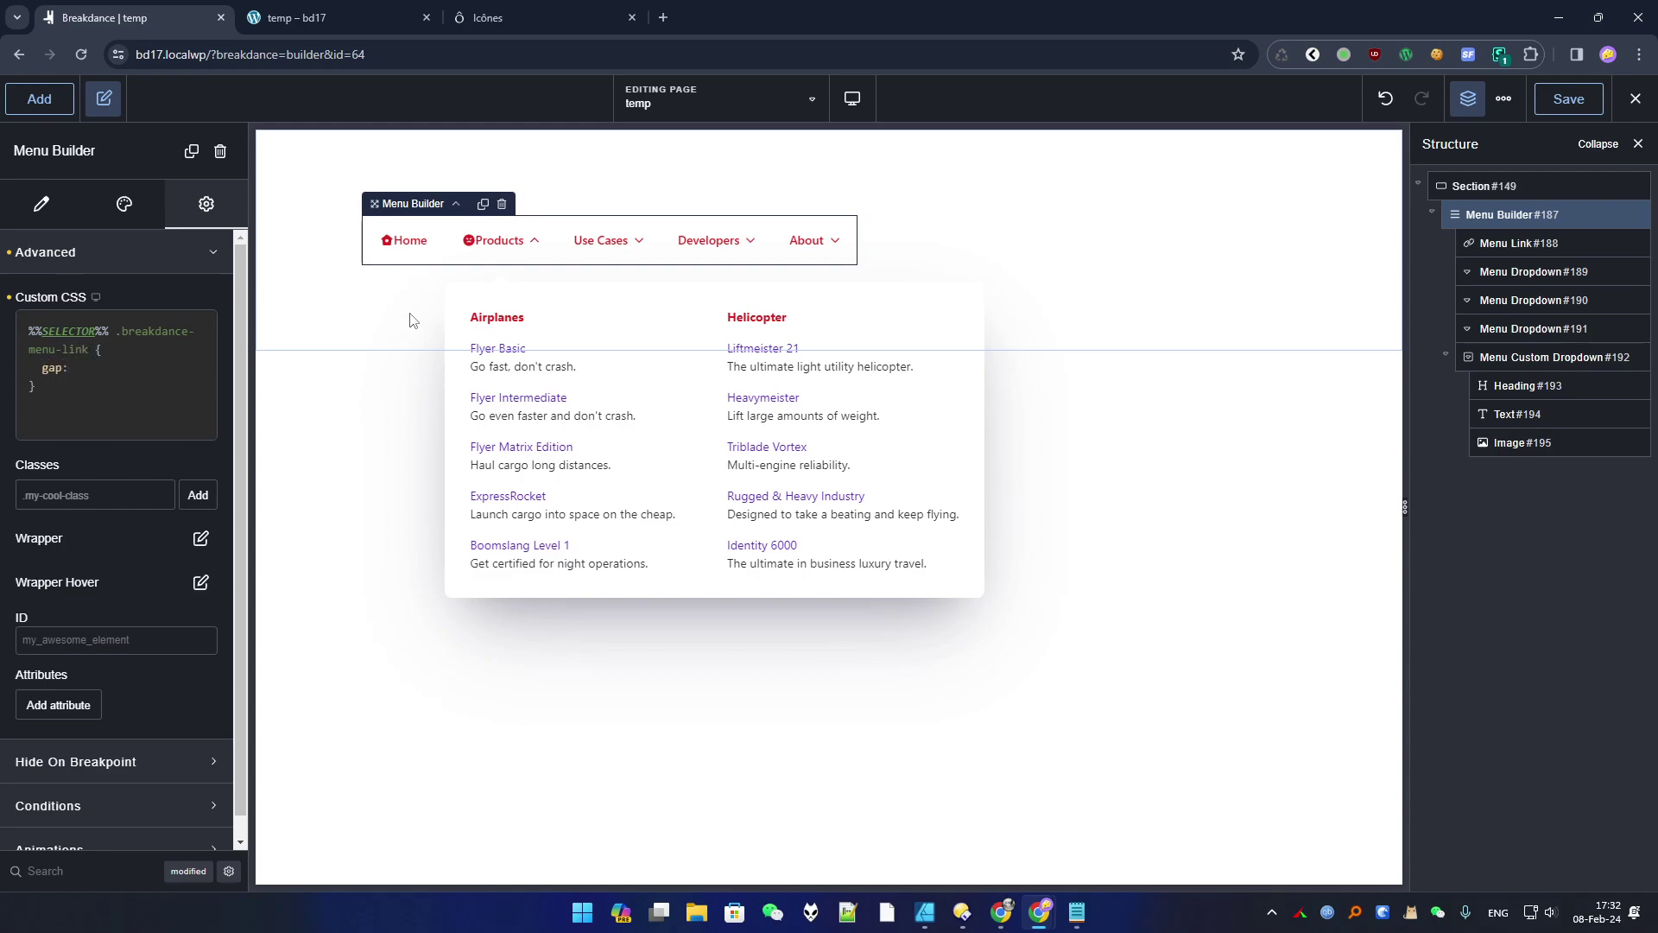
text(x)
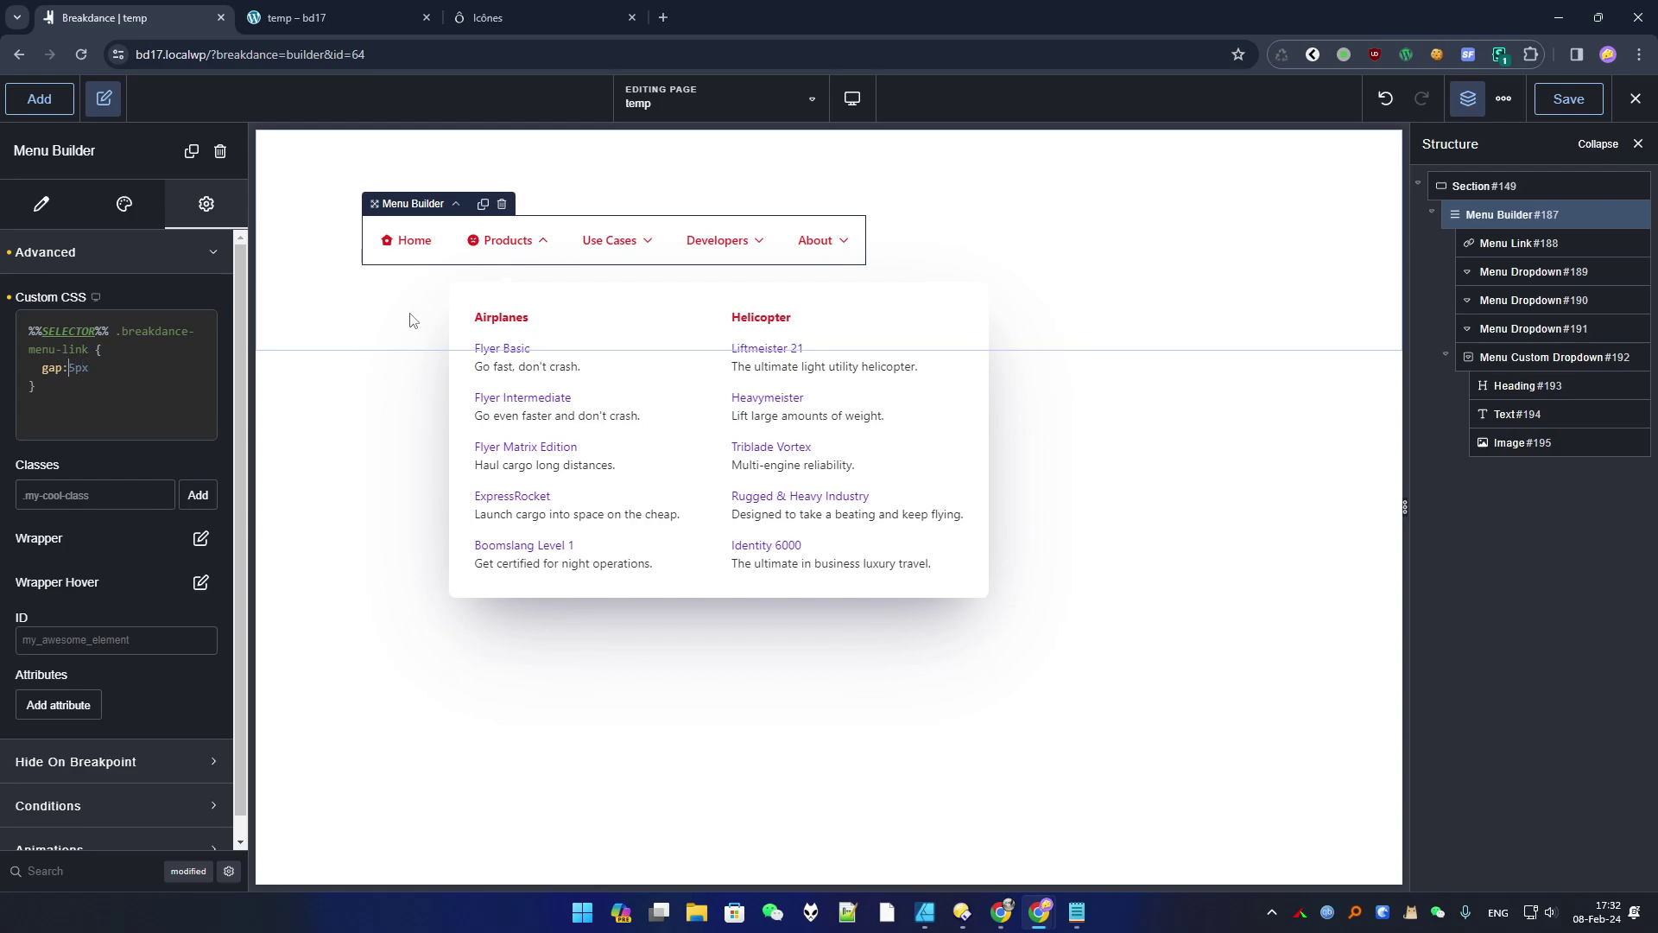
key(Right)
text(0)
key(BackSpace)
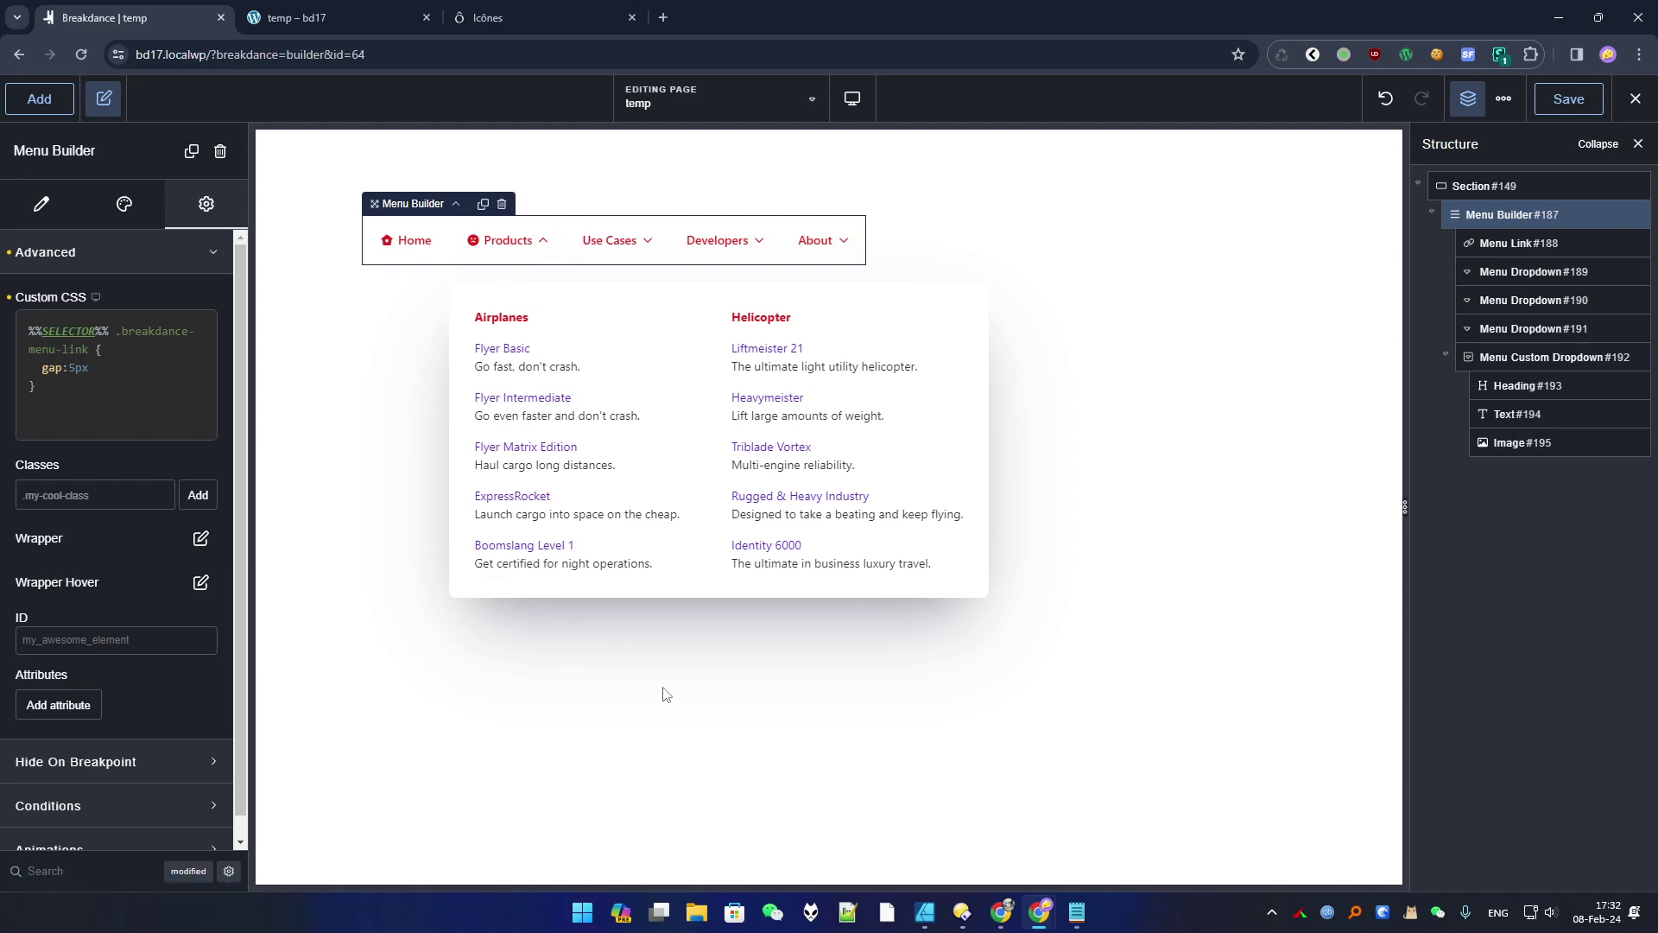
click(816, 241)
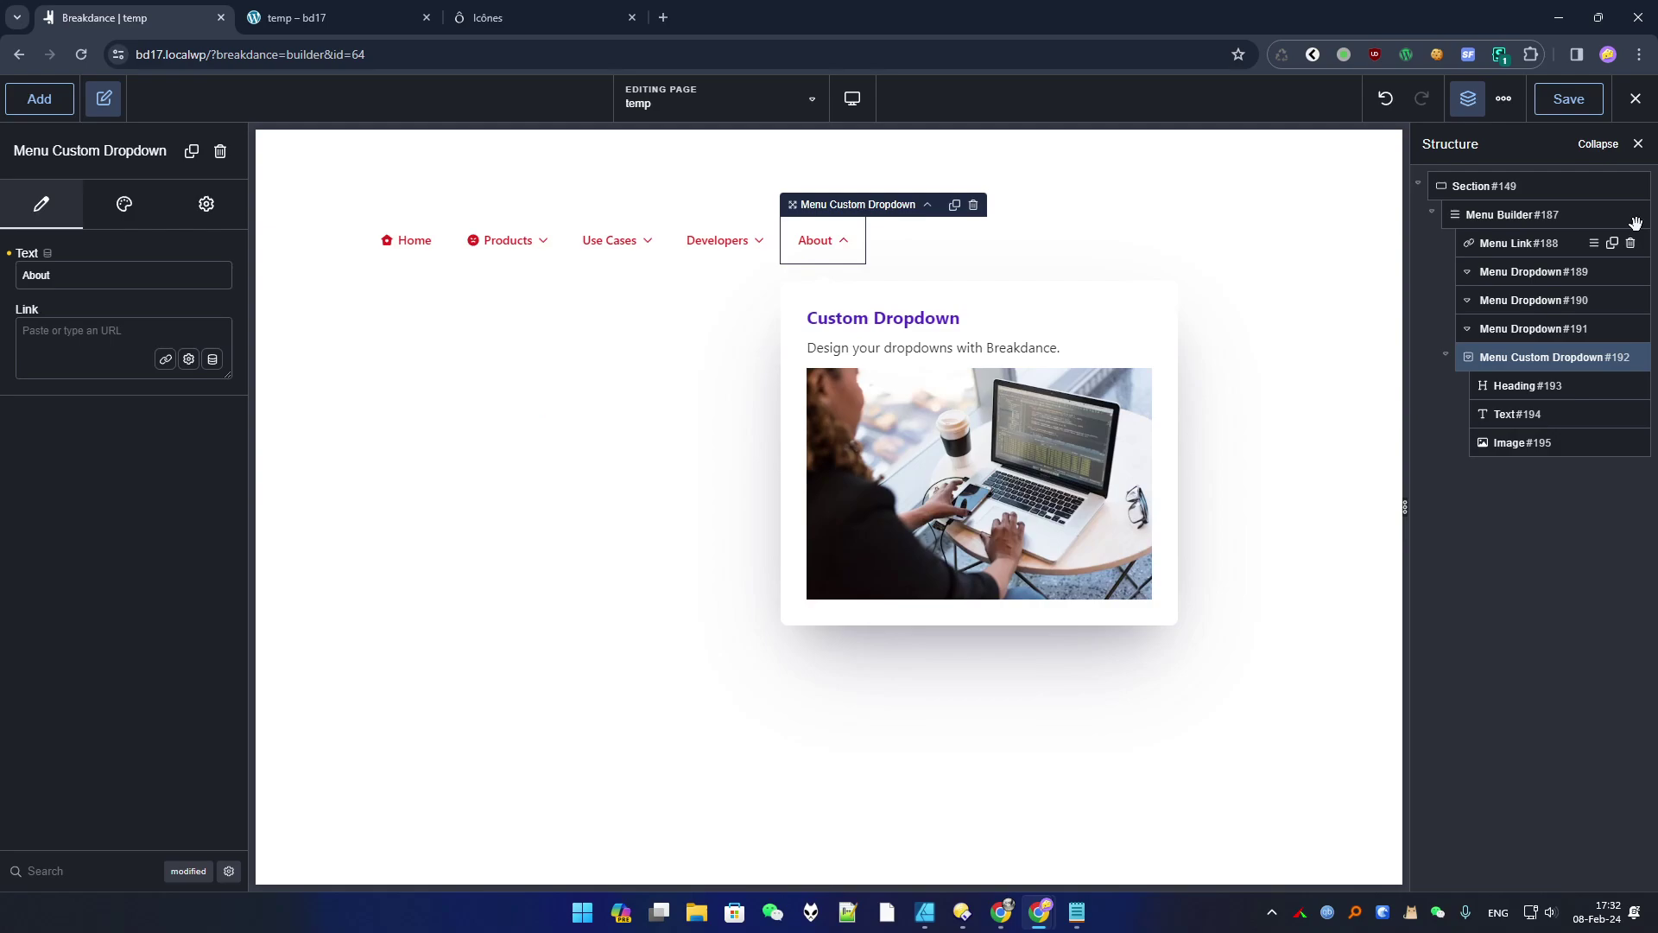
Go to Icônes and return to its full list of icon collections.
click(406, 7)
click(538, 6)
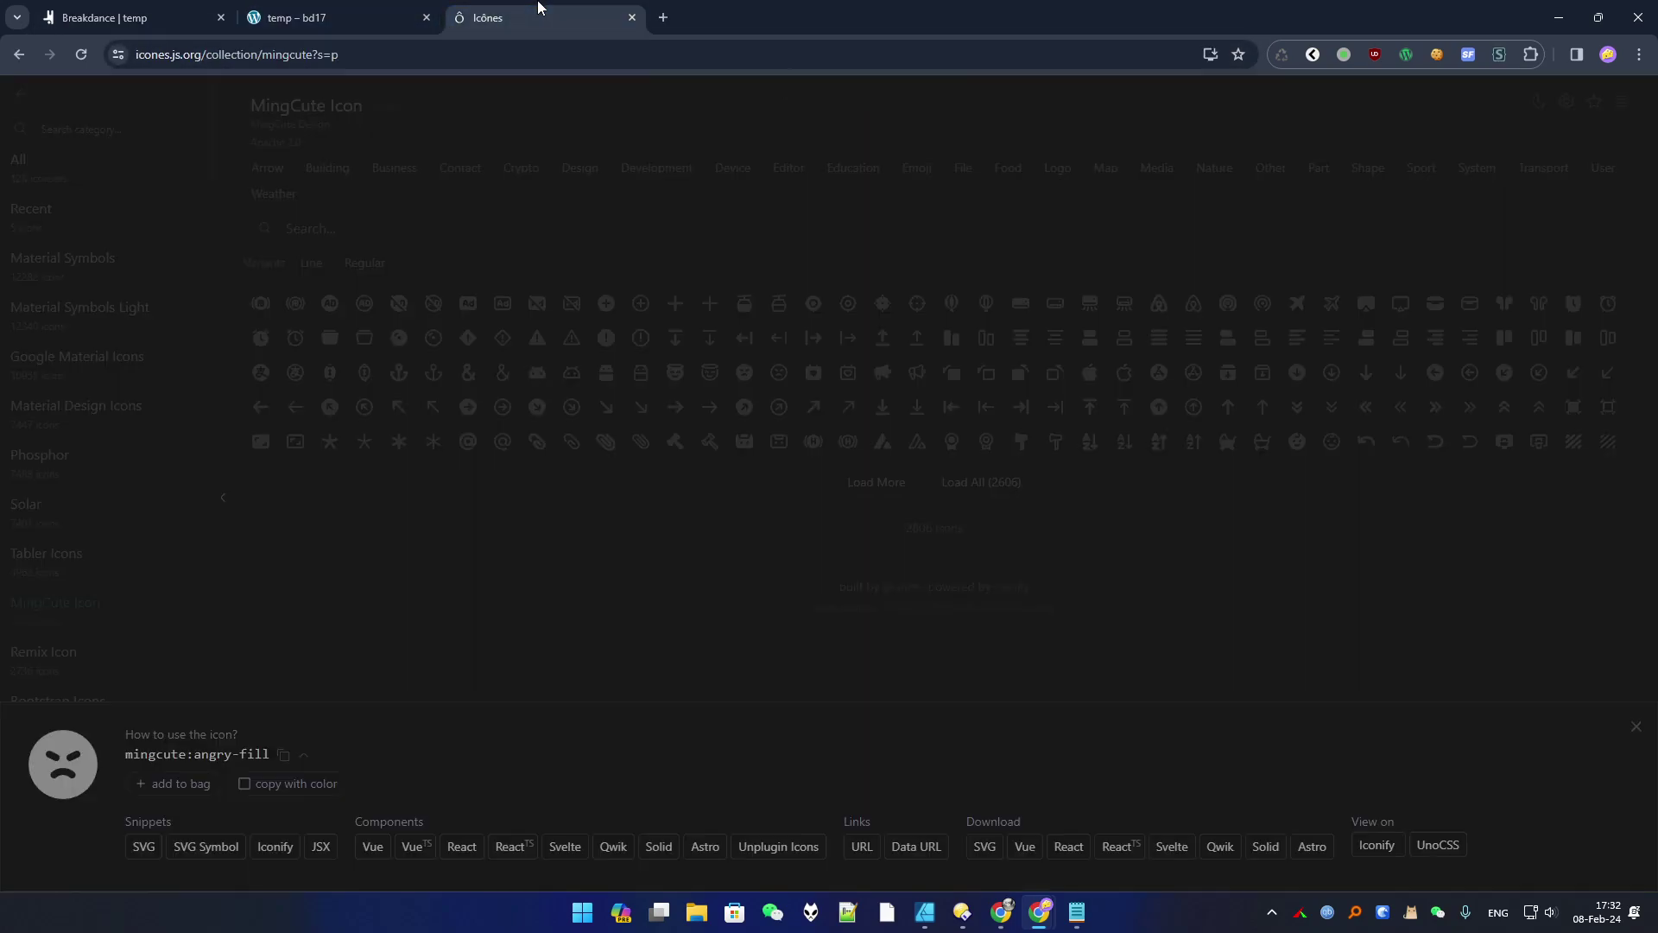
click(422, 554)
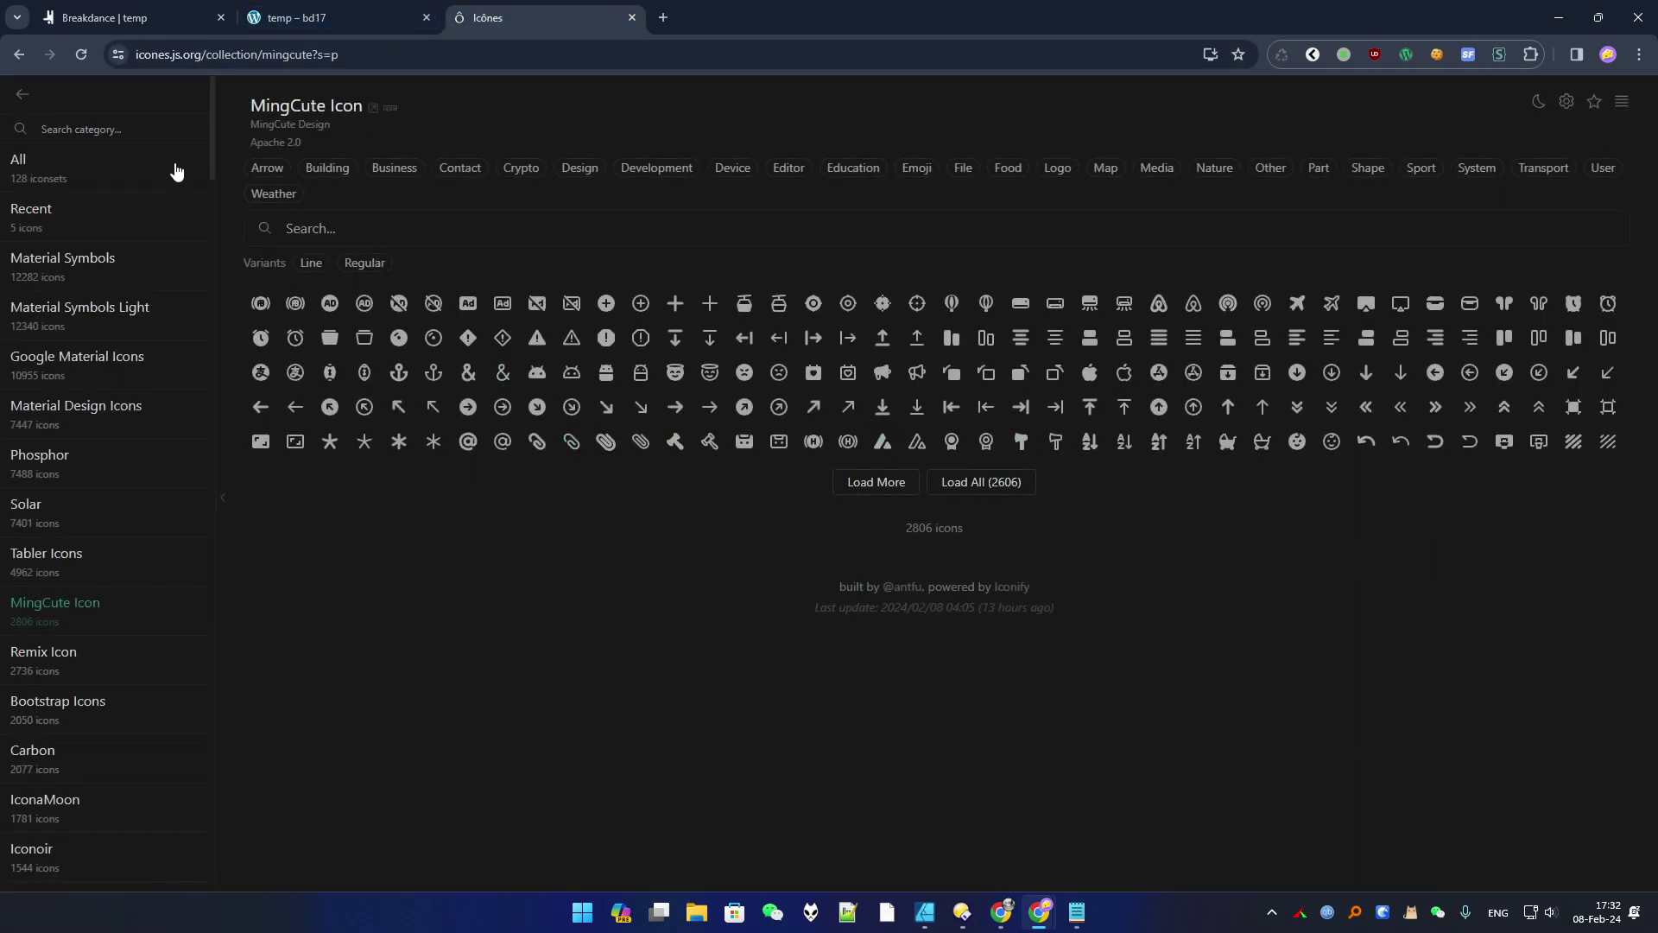
click(22, 94)
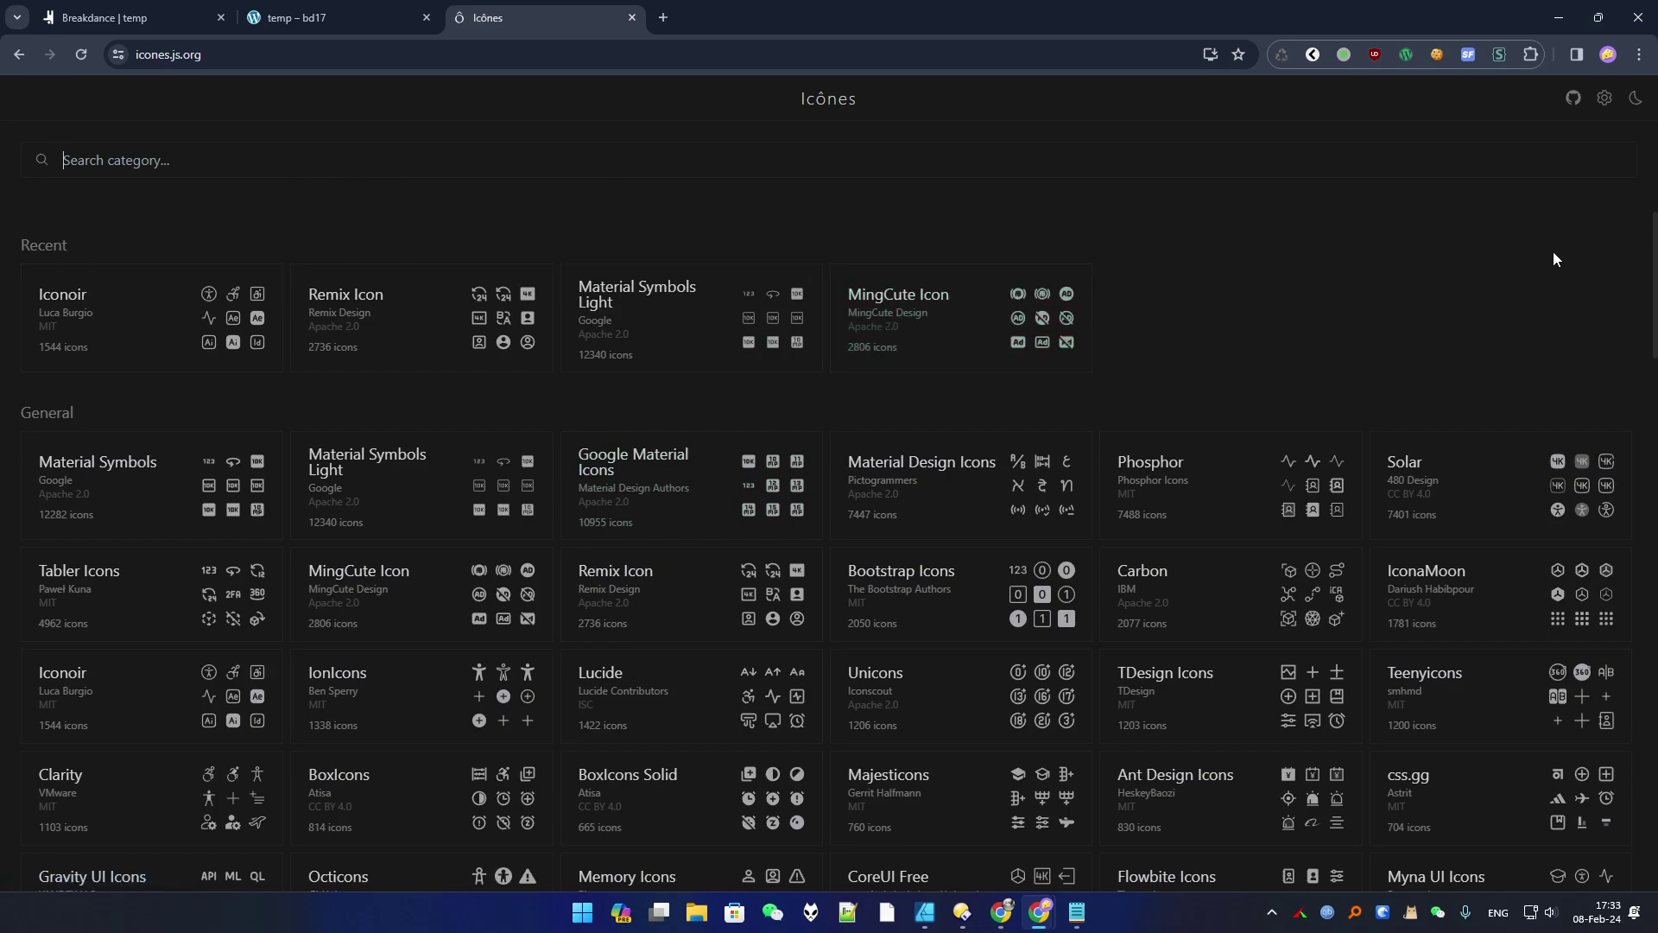
scroll(1537, 256, down, 2)
scroll(1527, 248, up, 2)
Search 'ani', open SVG Spinners and copy the bouncing-ball icon's SVG code.
text(anim)
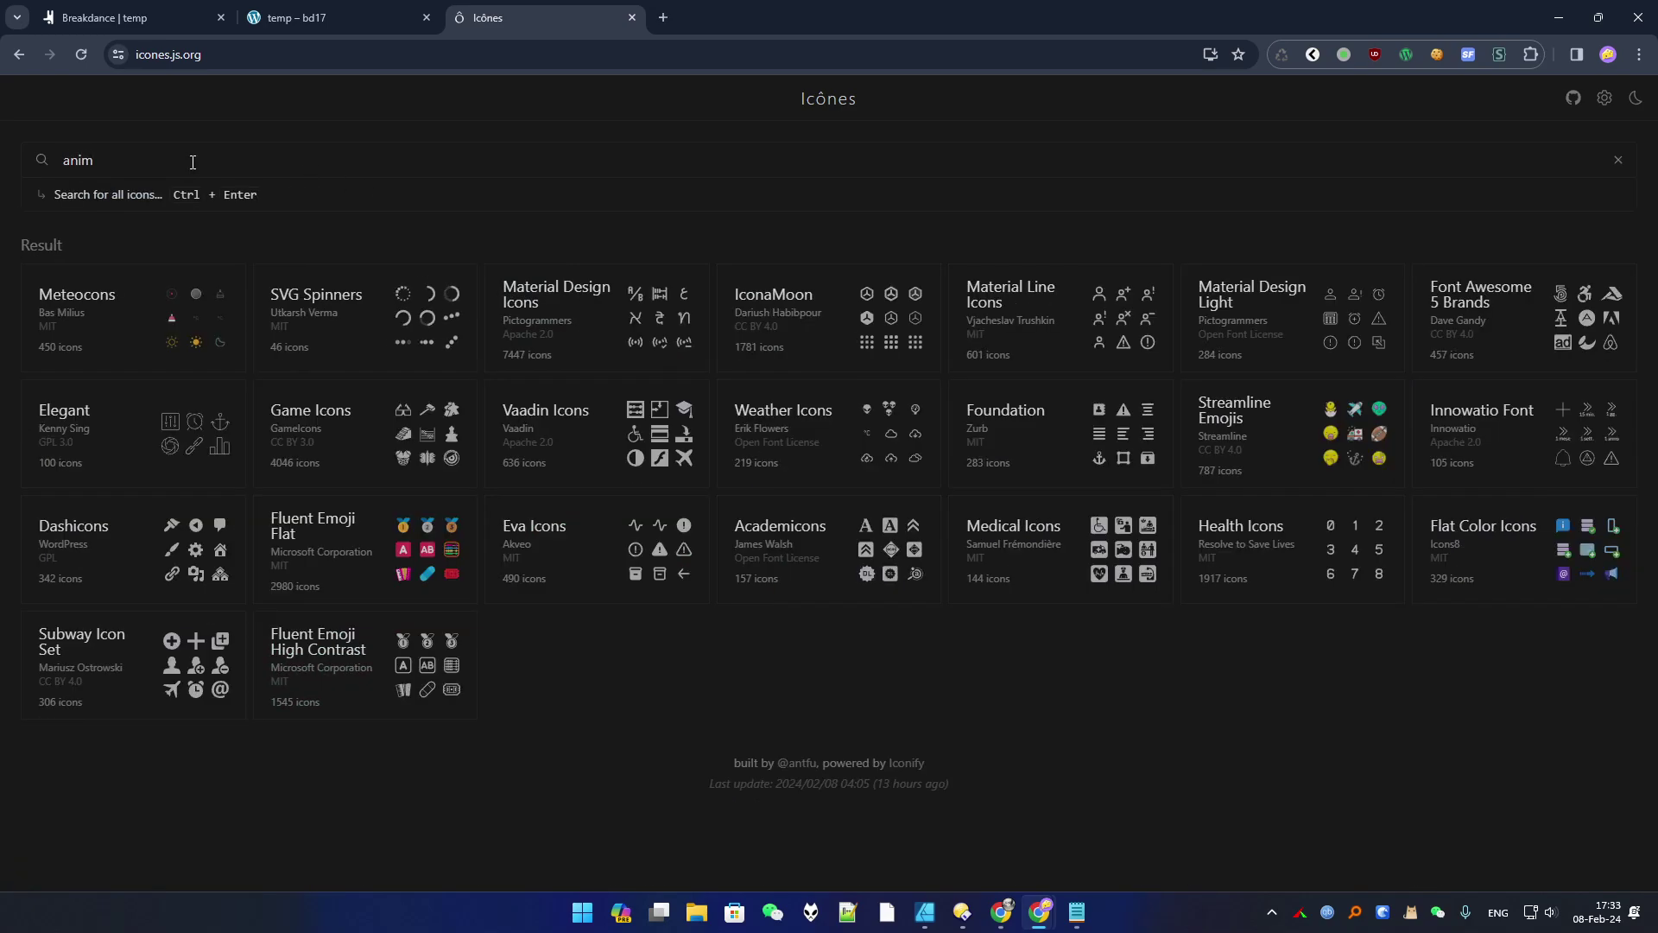
click(329, 303)
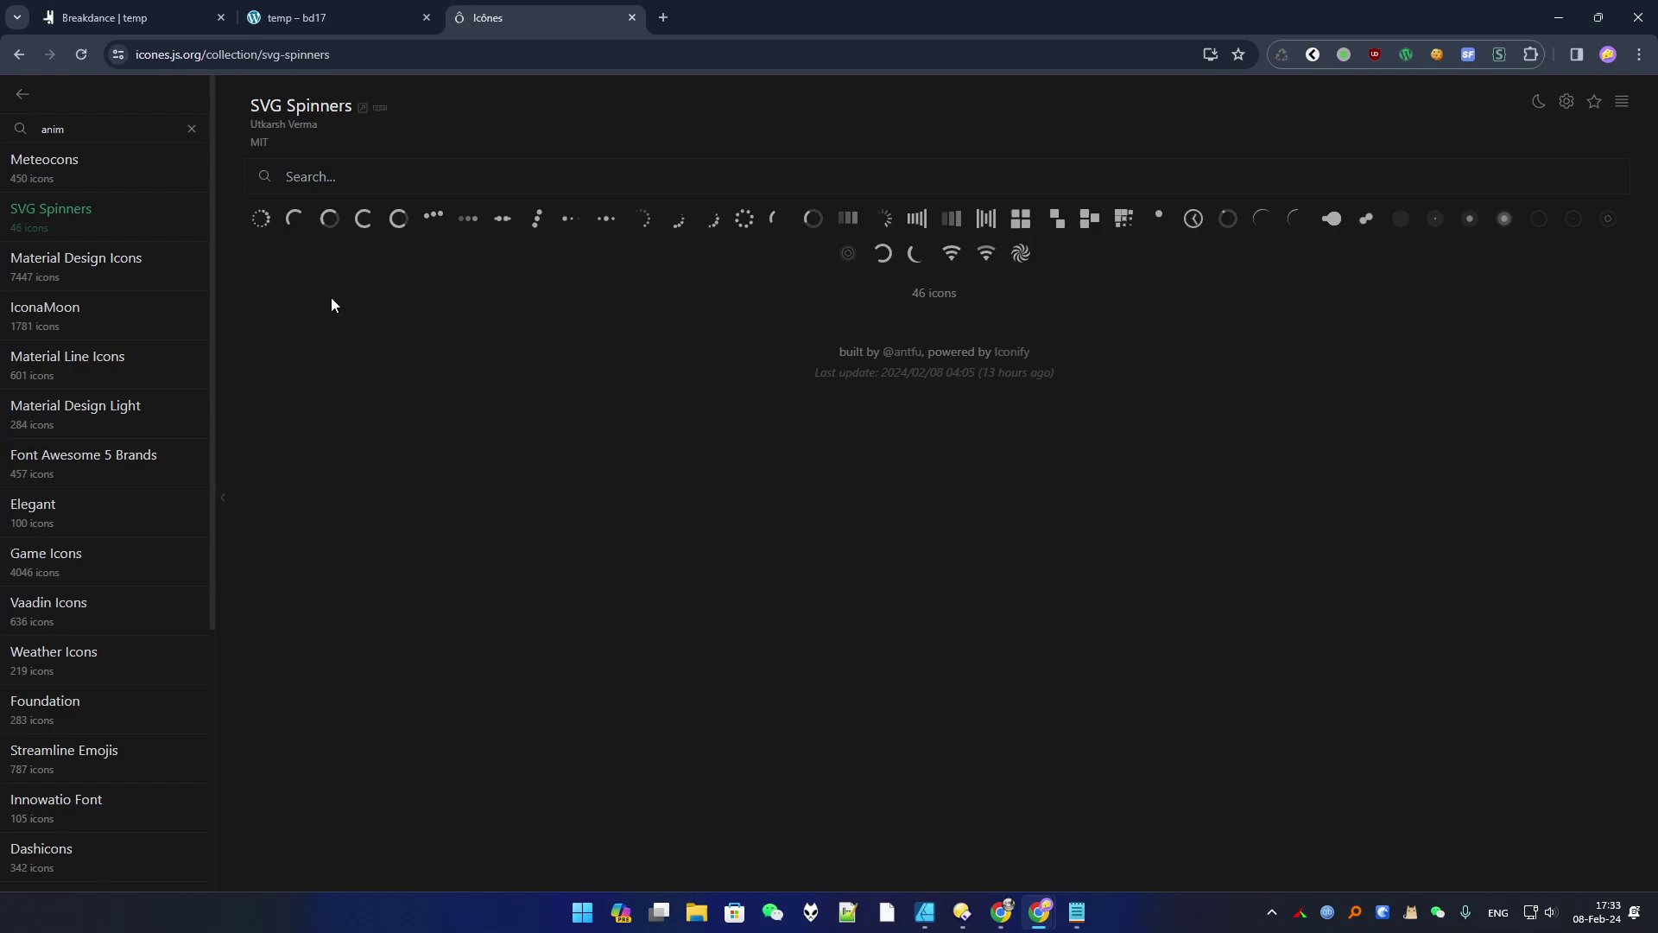
click(1156, 219)
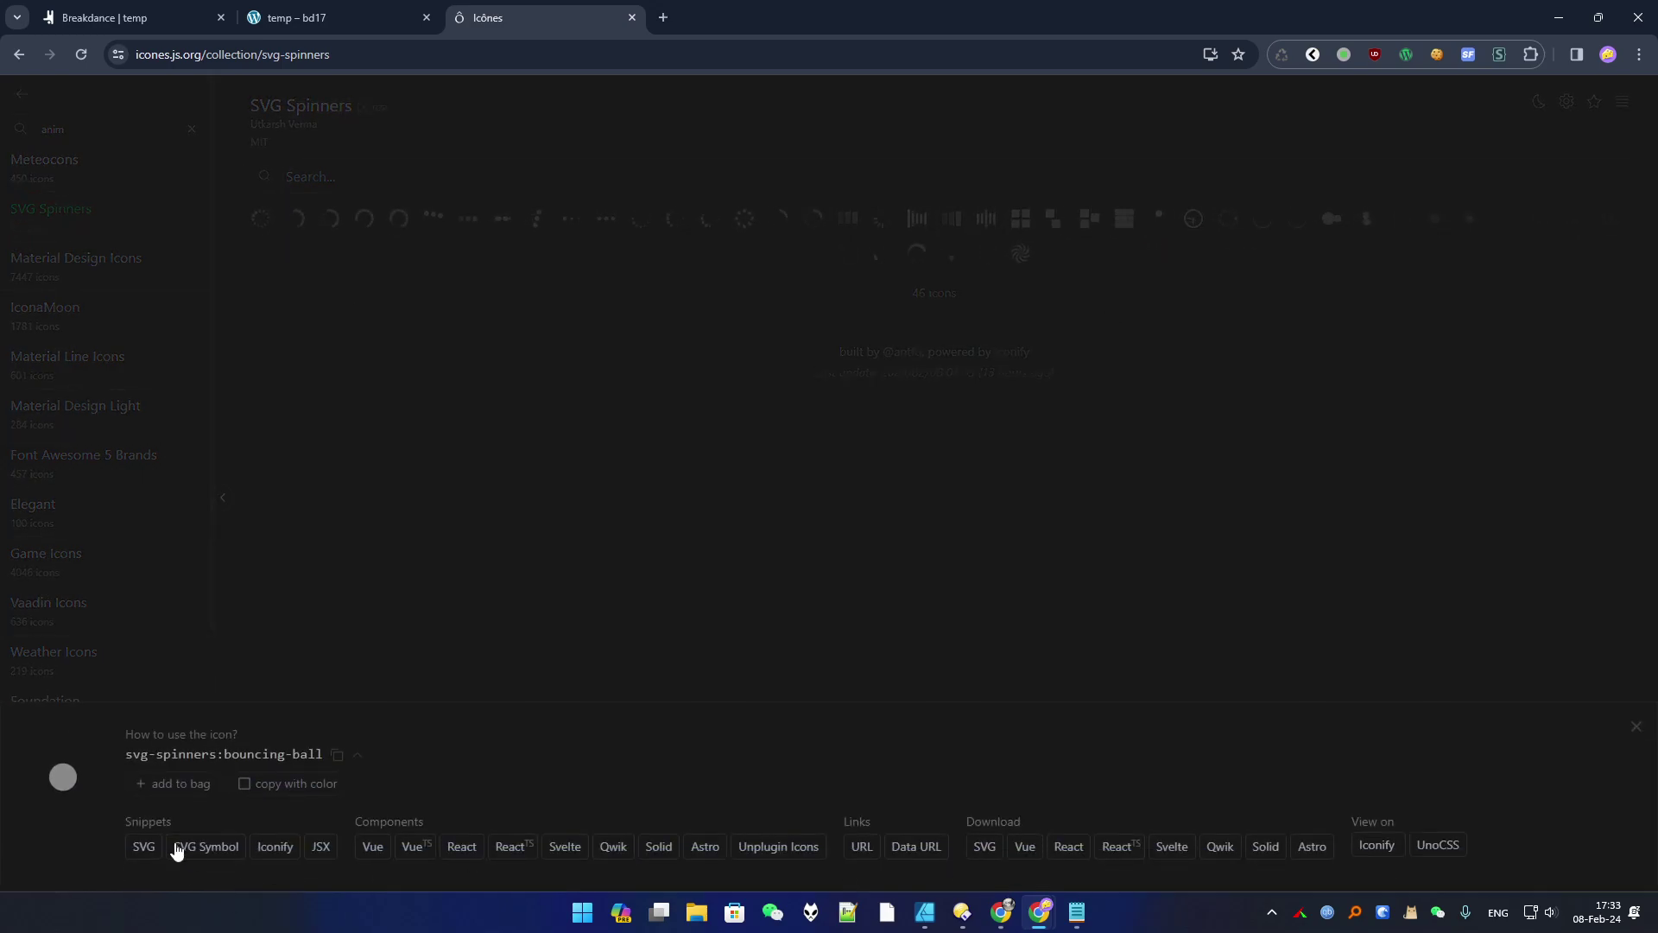
click(141, 848)
click(135, 15)
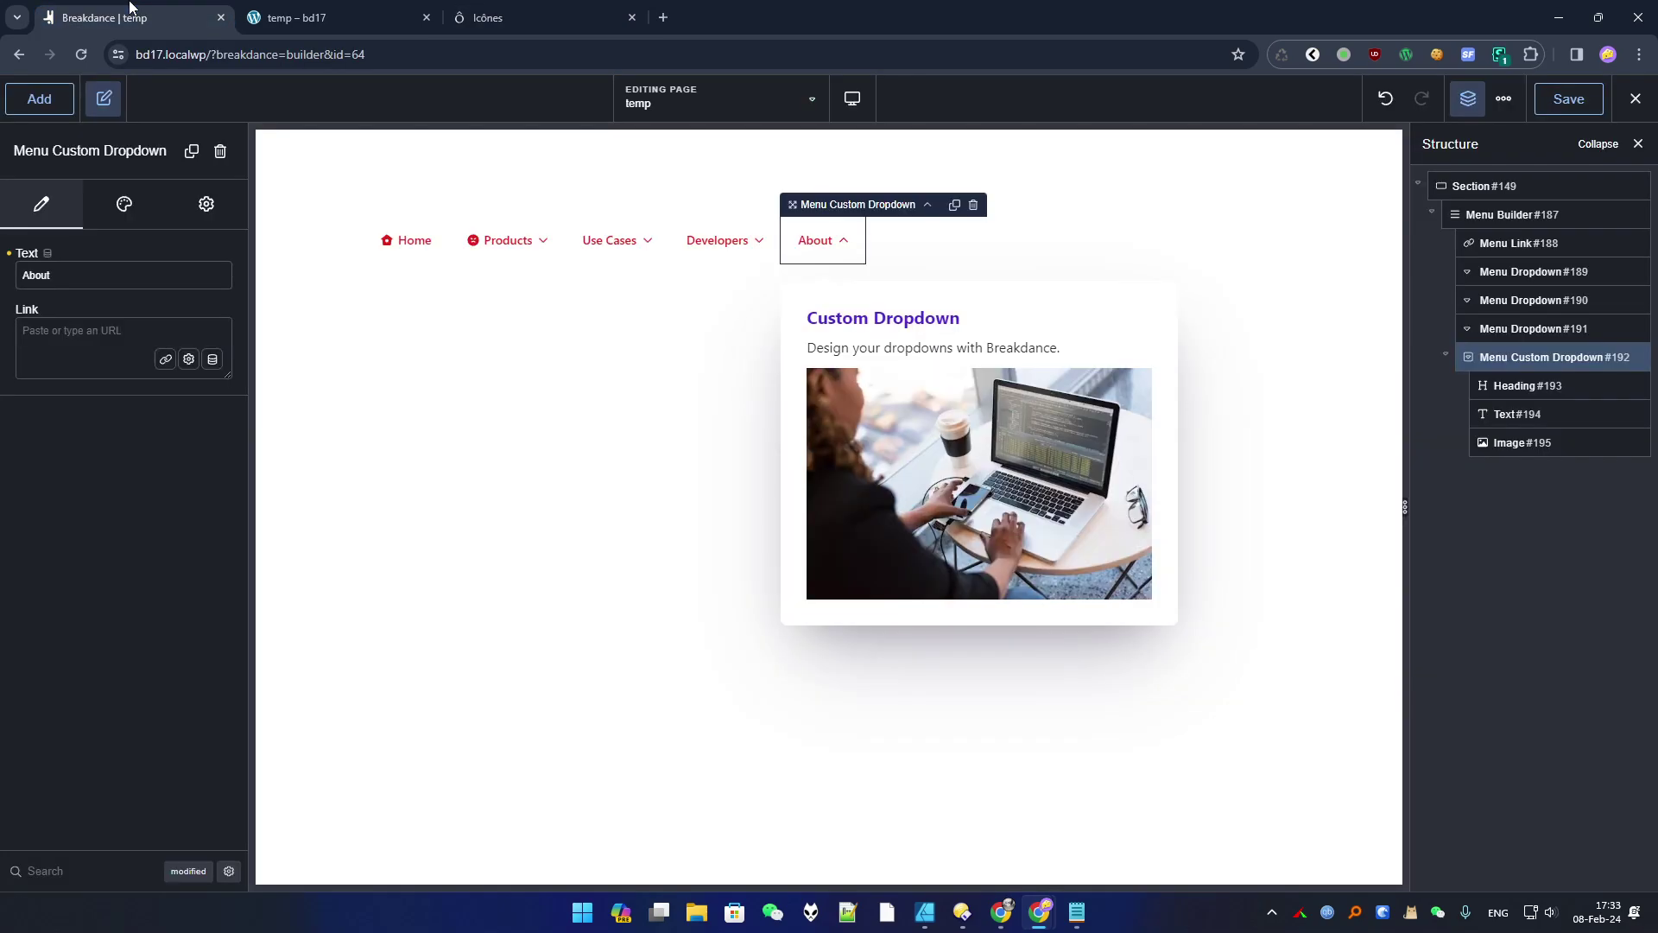
Duplicate the Home menu link and select the new copy.
click(408, 257)
click(1614, 245)
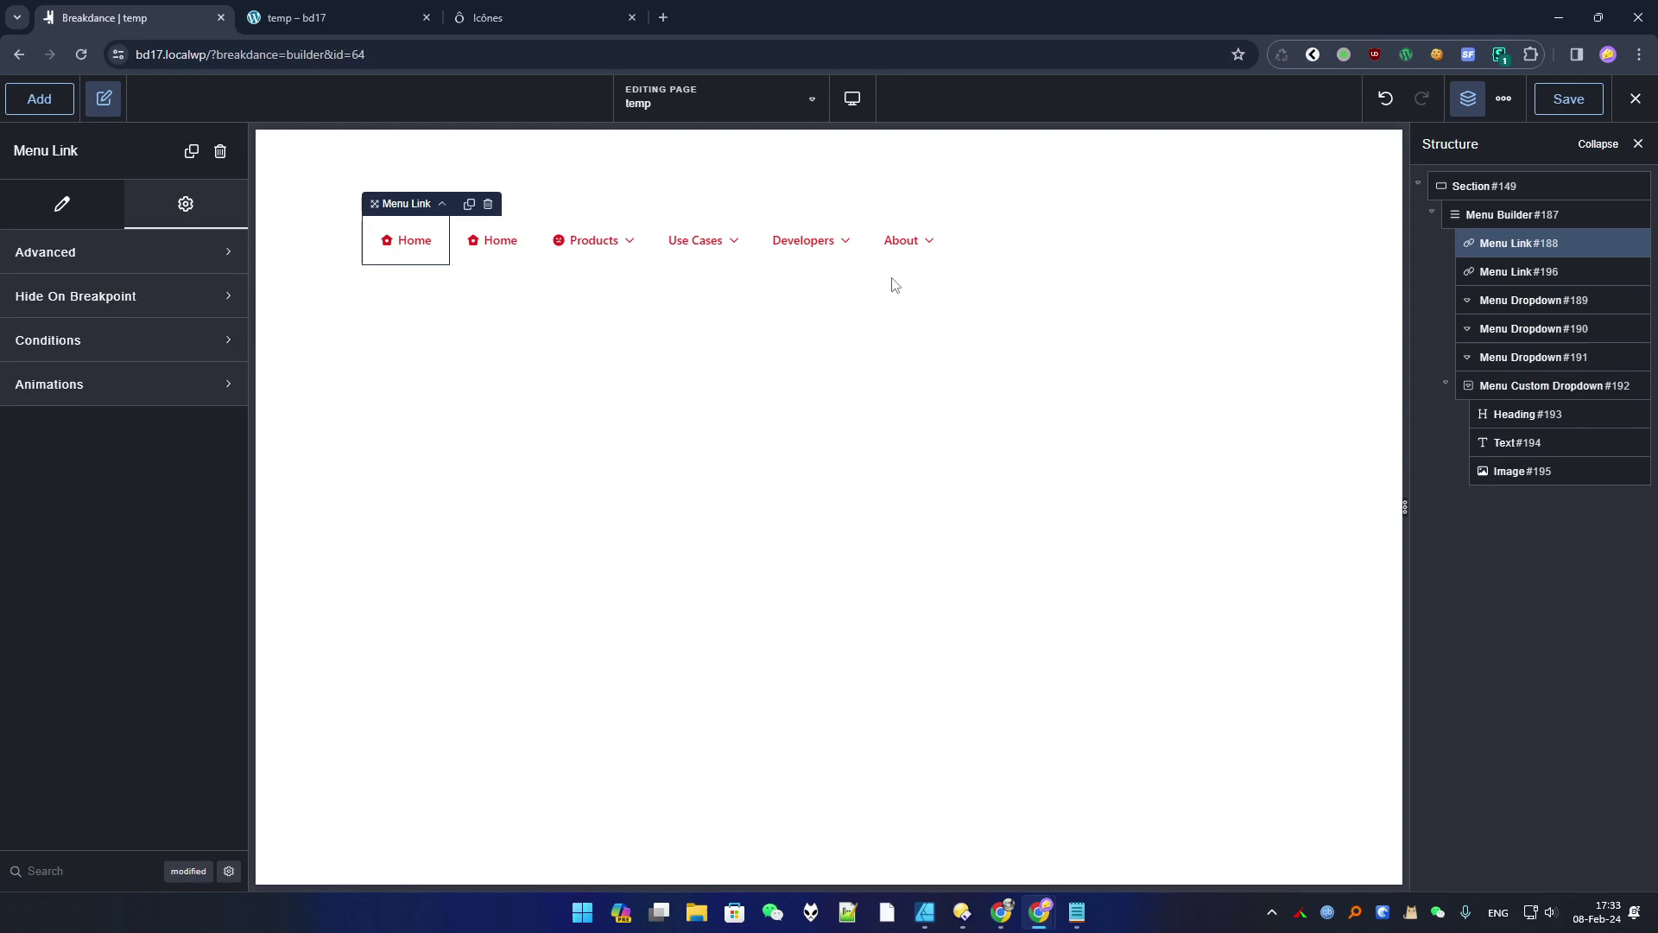
click(494, 252)
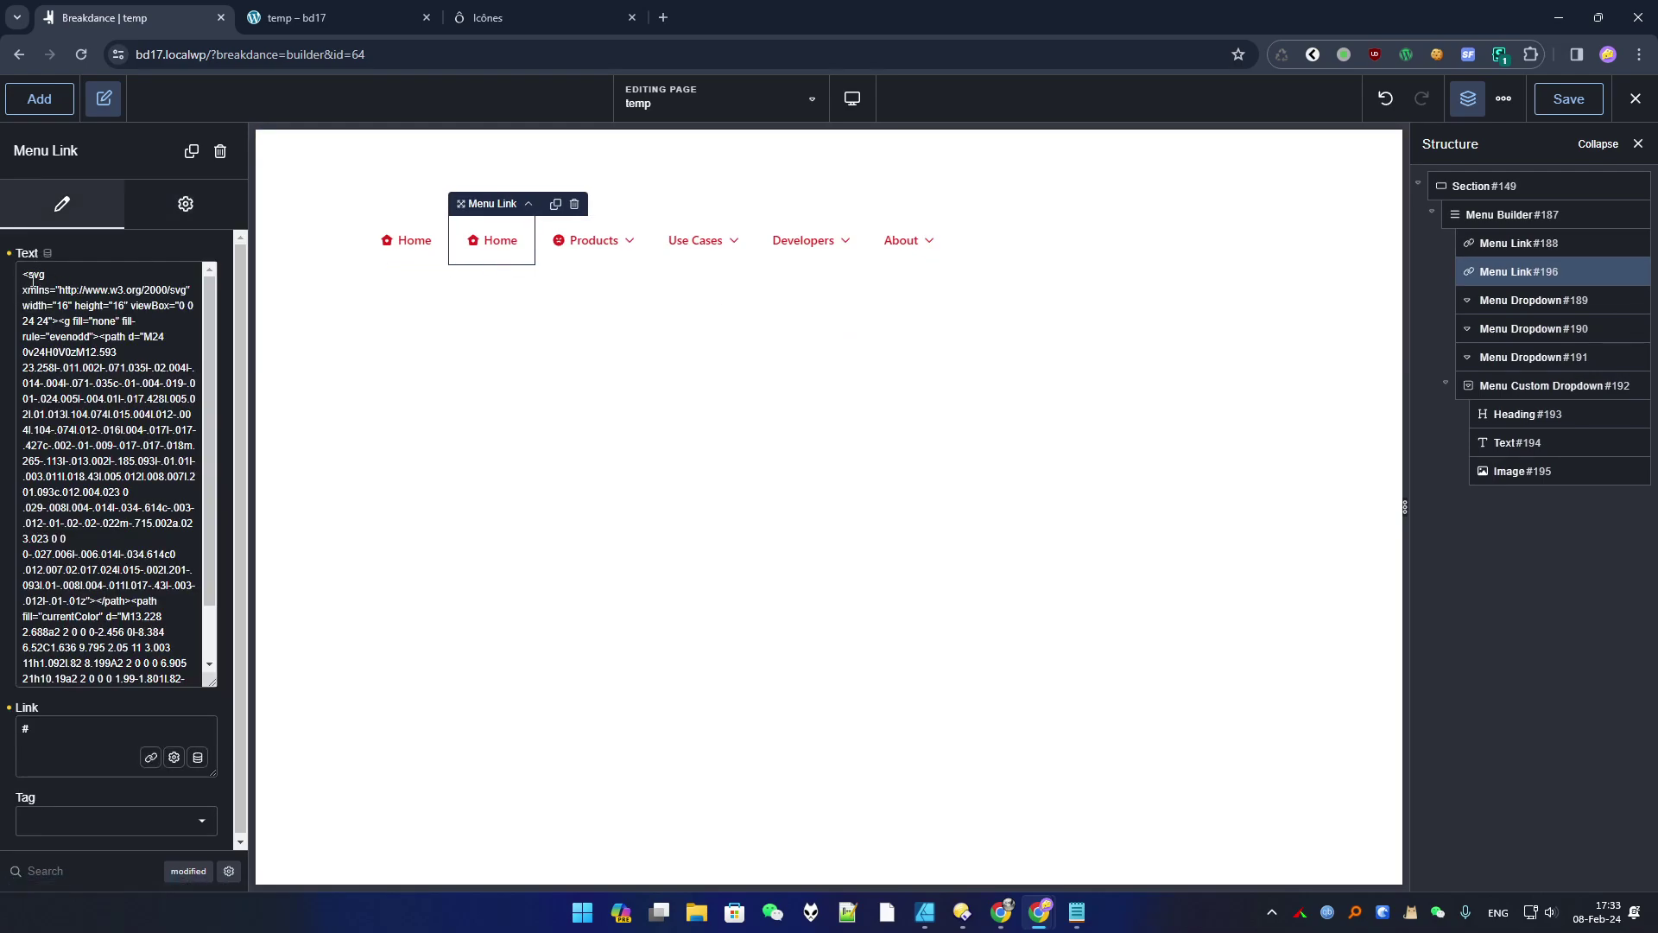
Replace the copy's house SVG code with the bouncing-ball SVG before 'Home'.
scroll(108, 605, down, 1)
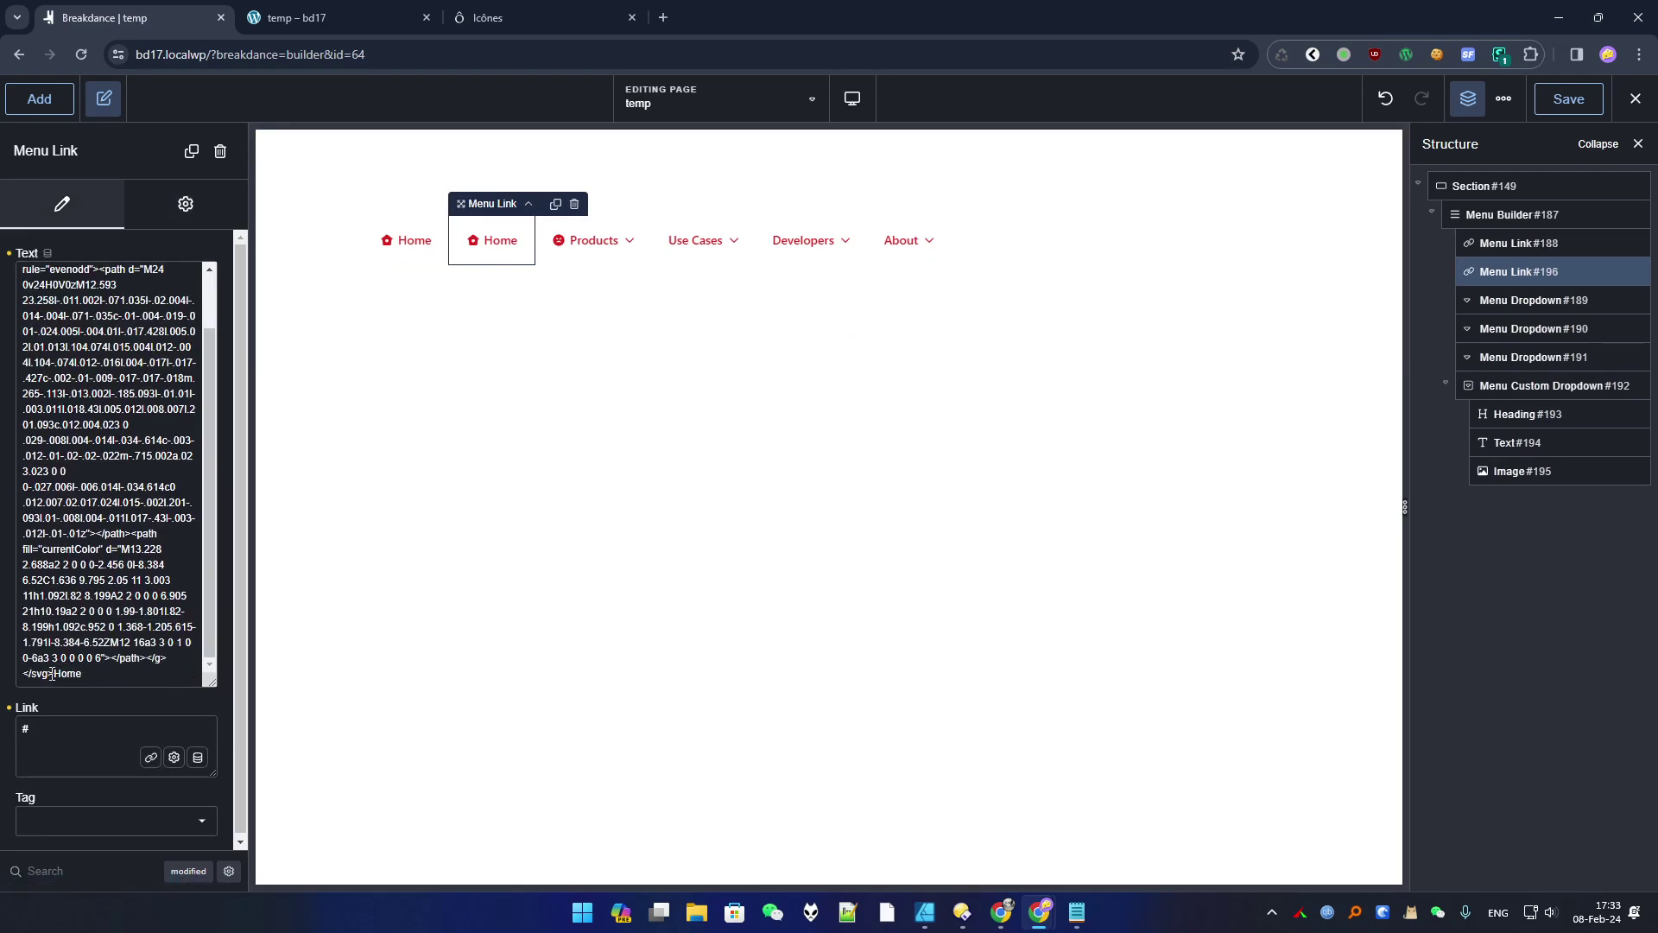
drag(52, 674, 2, 154)
key(BackSpace)
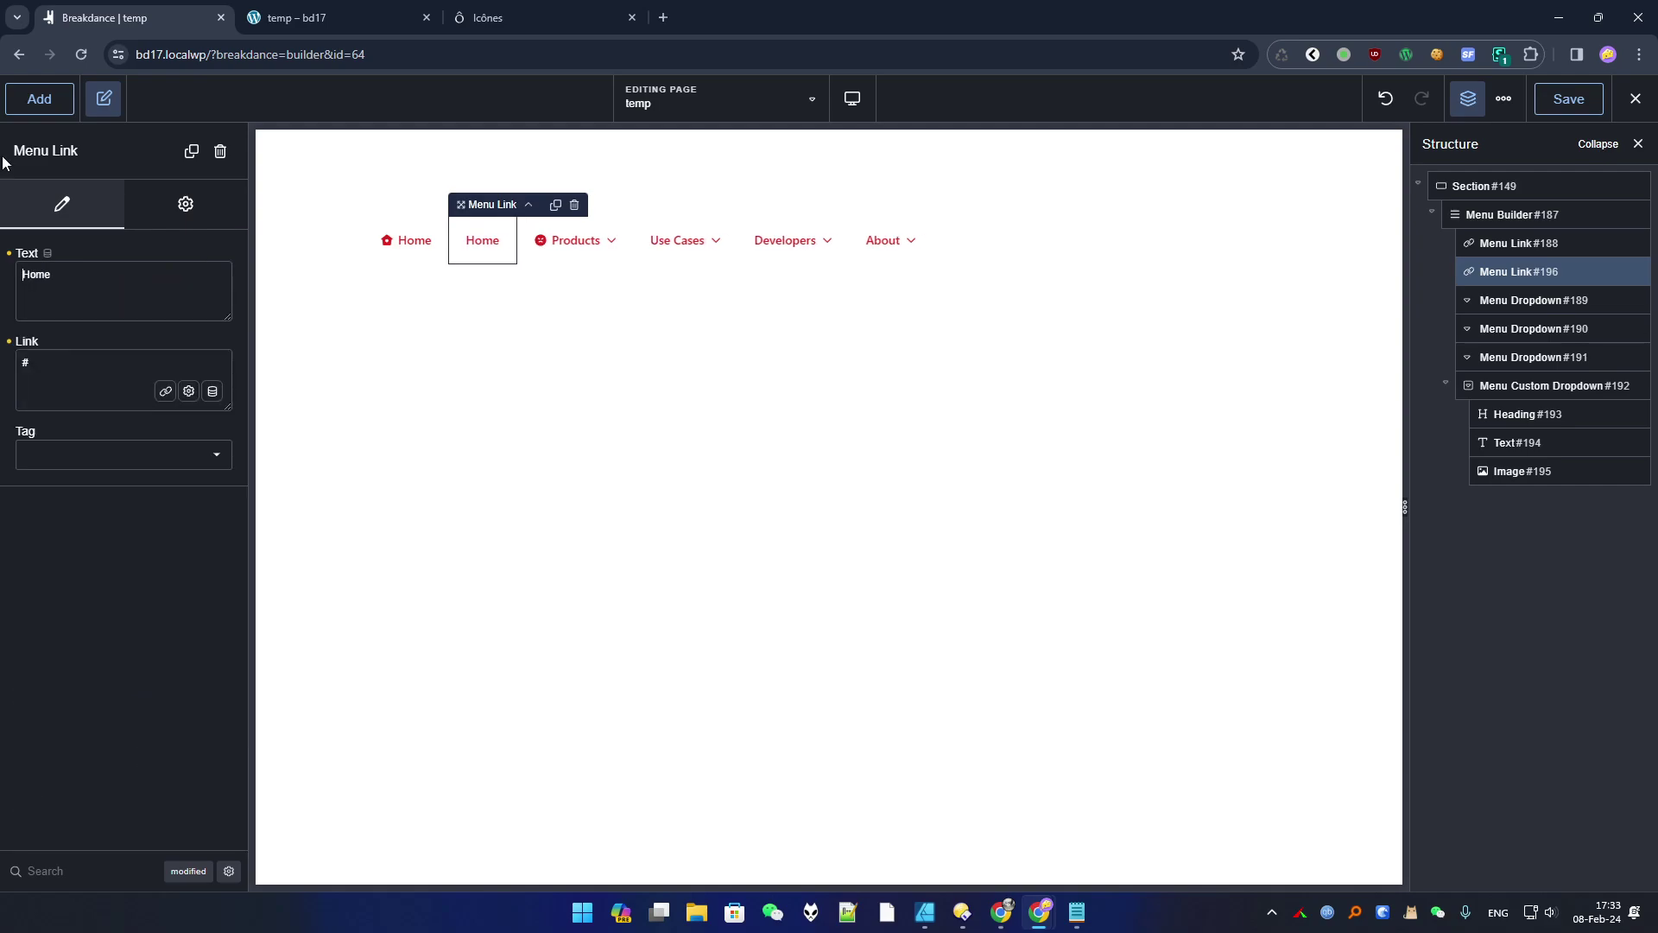
key(ctrl+v)
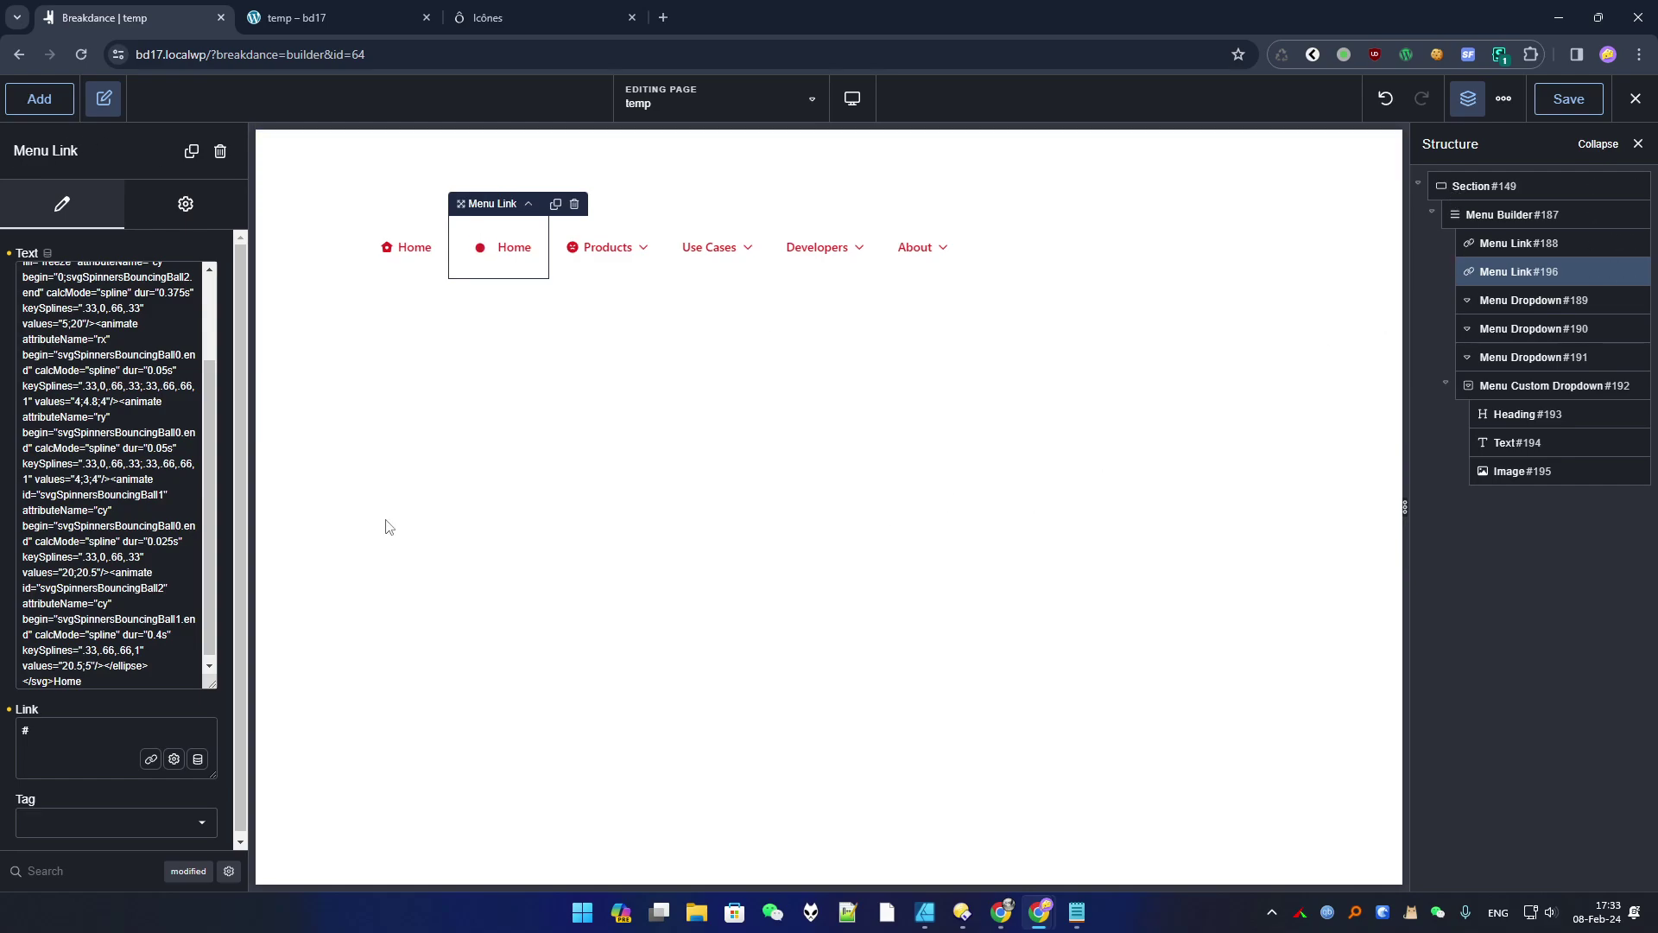
scroll(97, 472, up, 3)
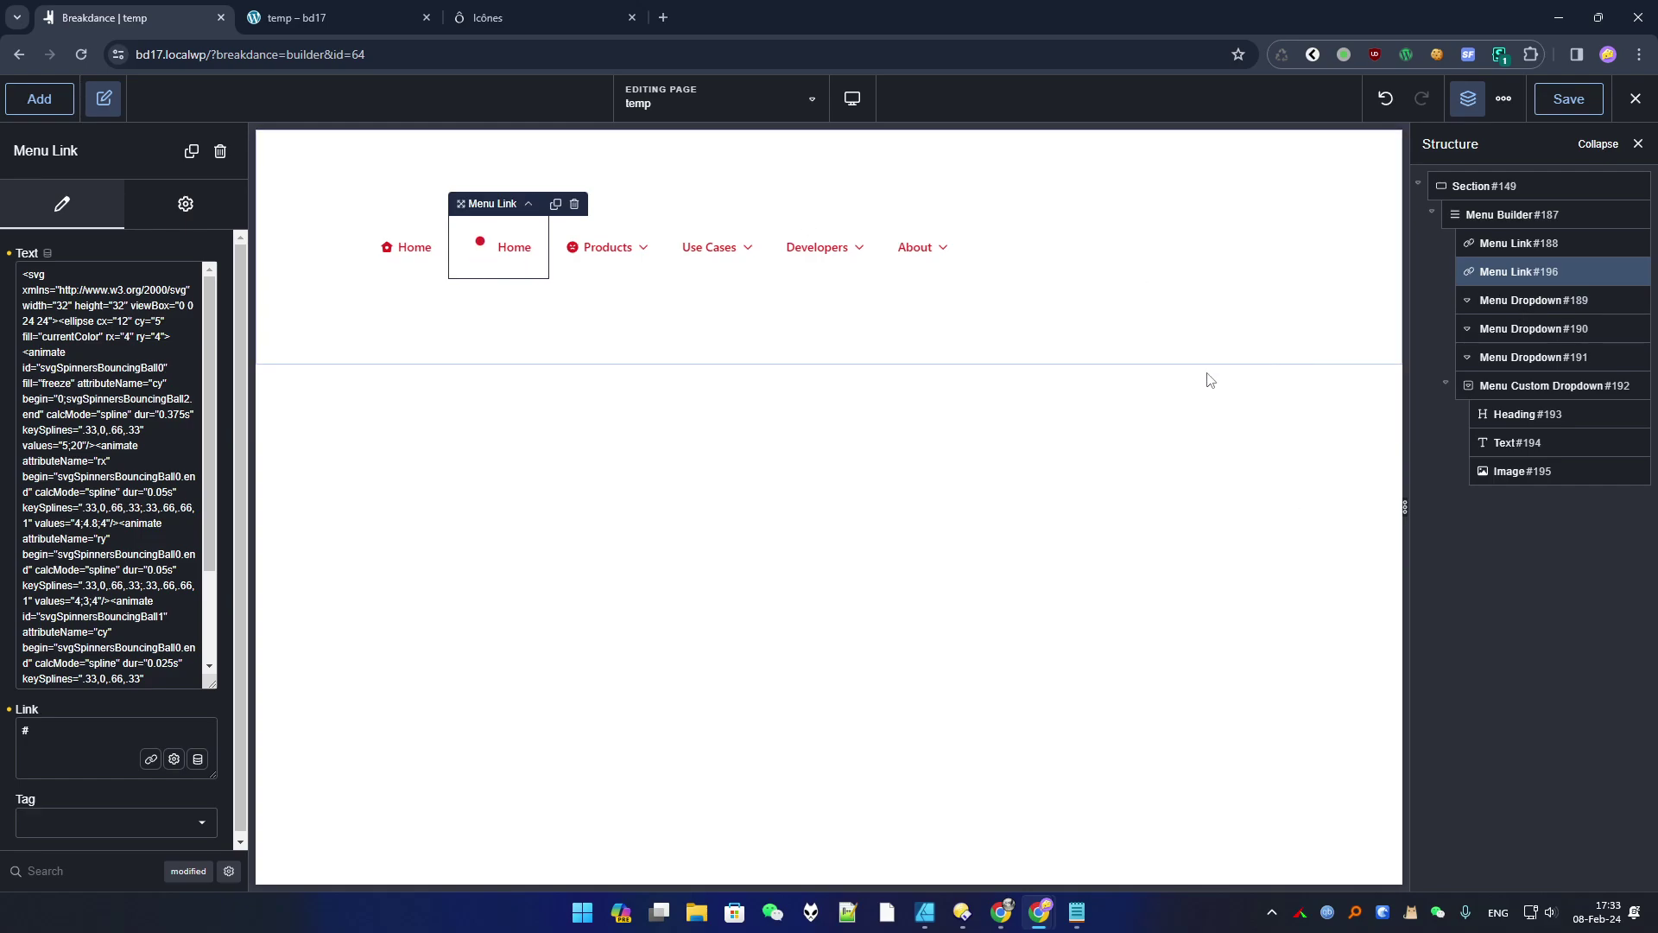
click(1514, 393)
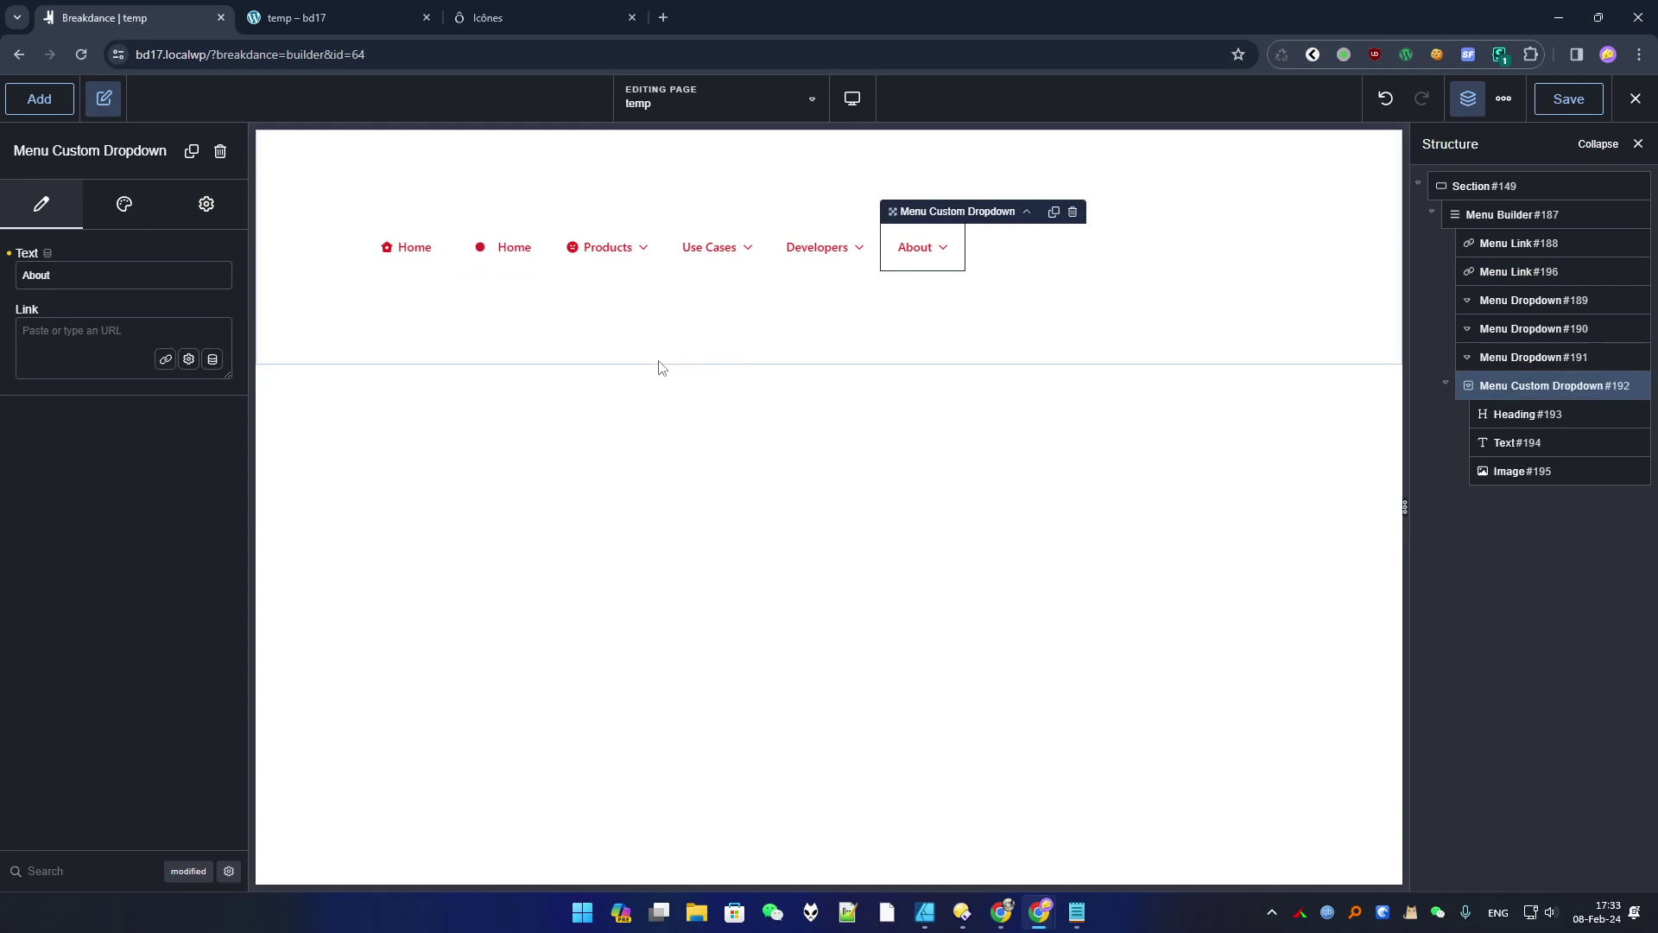
click(785, 311)
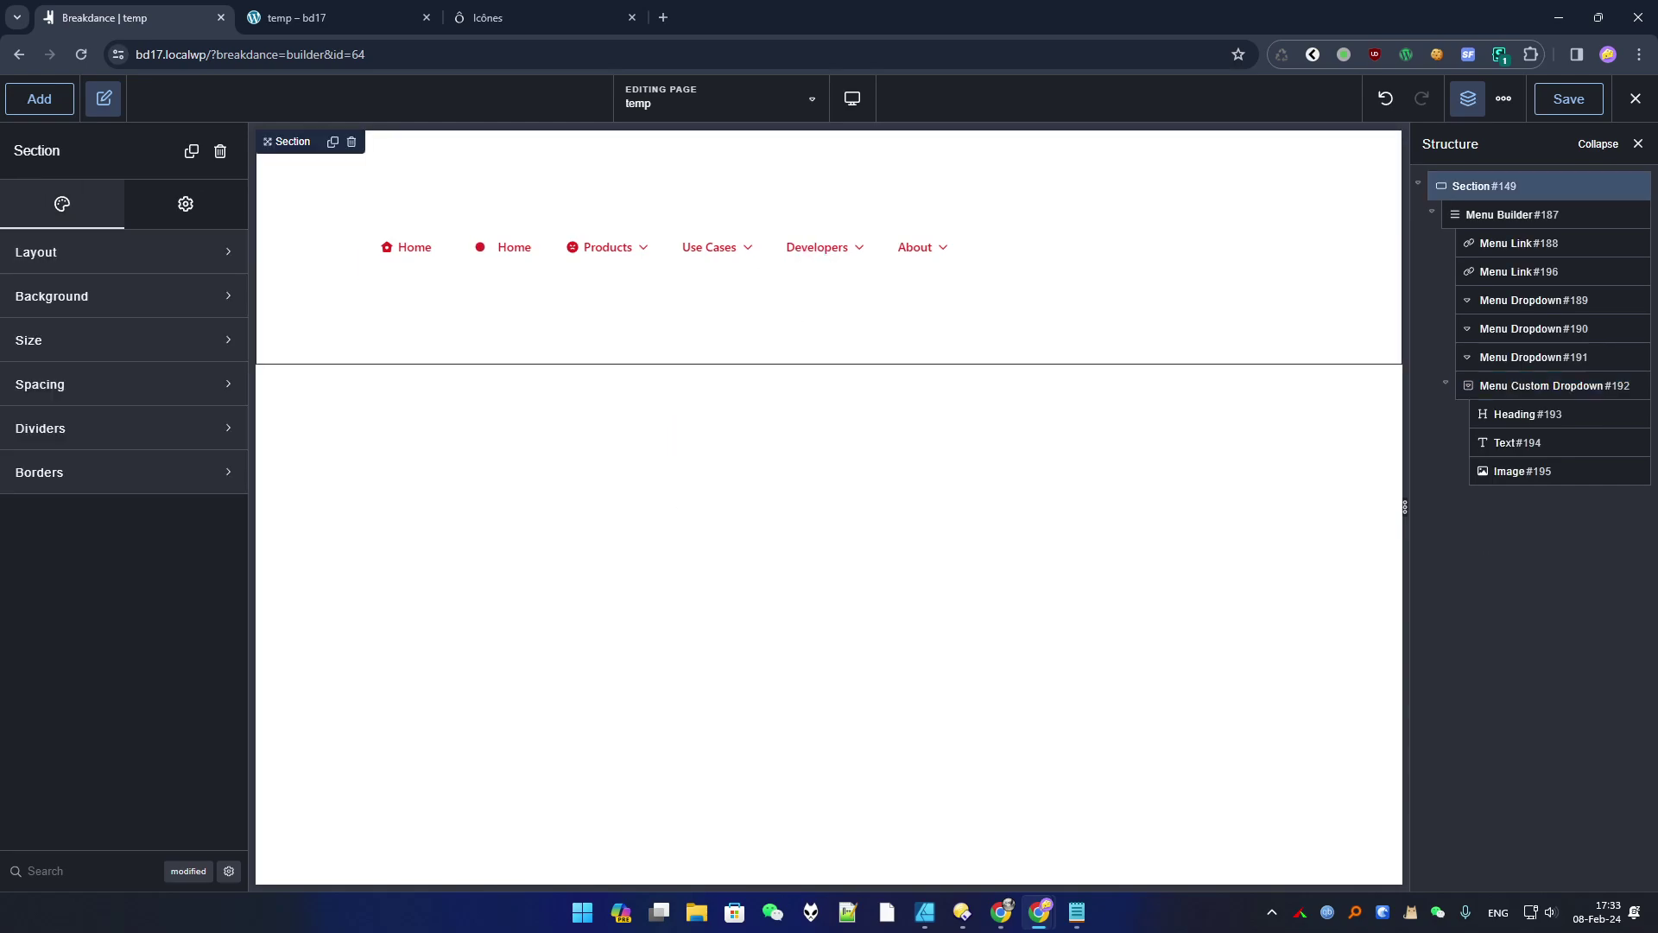